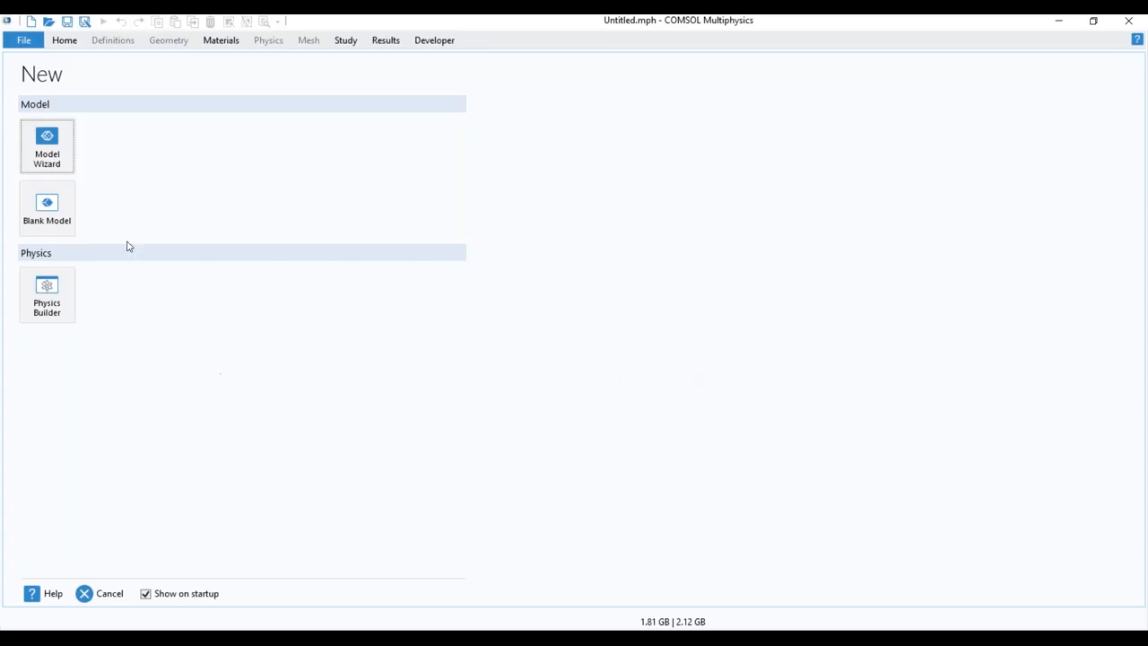
- Start a 3D model with the Model Wizard and add the LES RBVM interface for single-phase fluid flow
{"action": "left_click", "coordinate": [49, 136]}
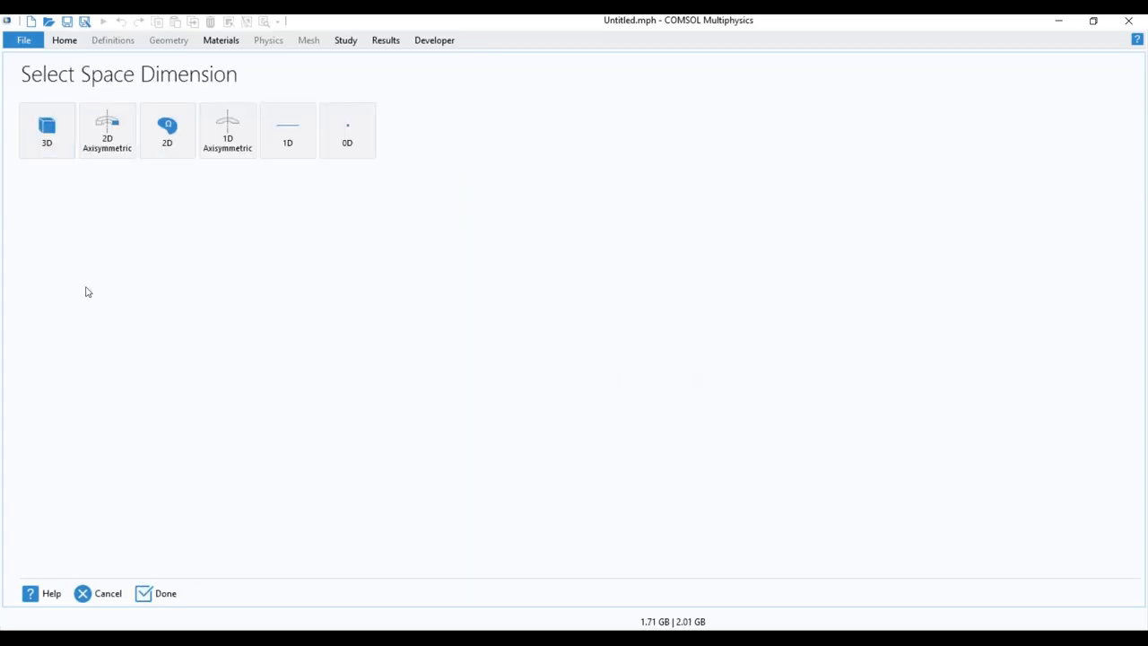
{"action": "left_click", "coordinate": [50, 142]}
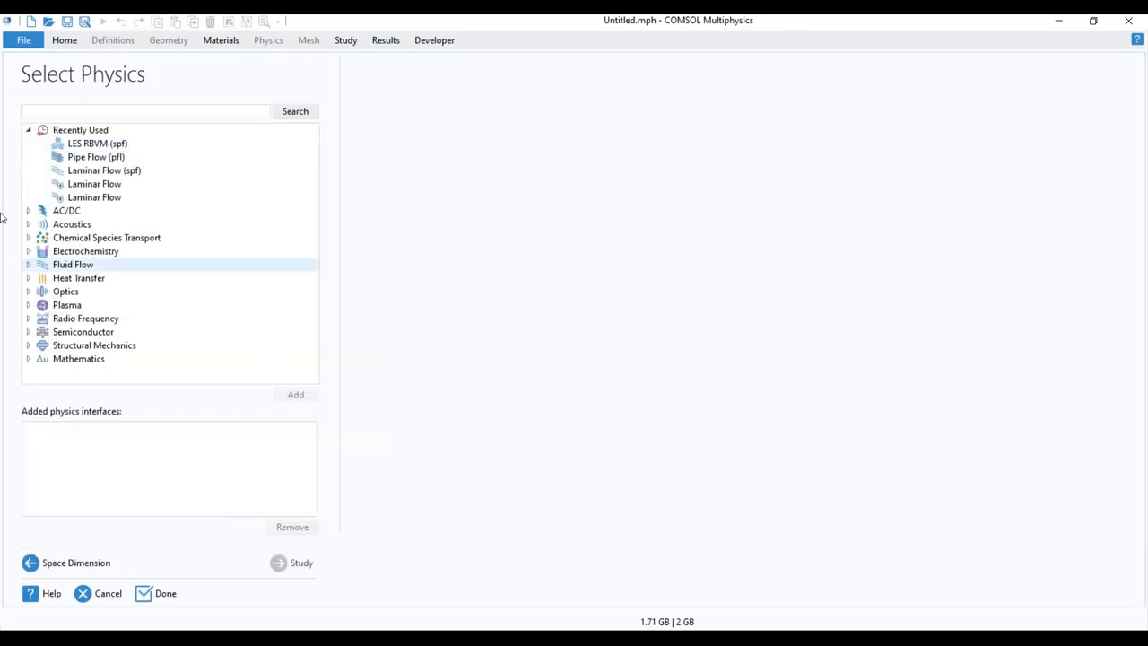
{"action": "left_click", "coordinate": [28, 131]}
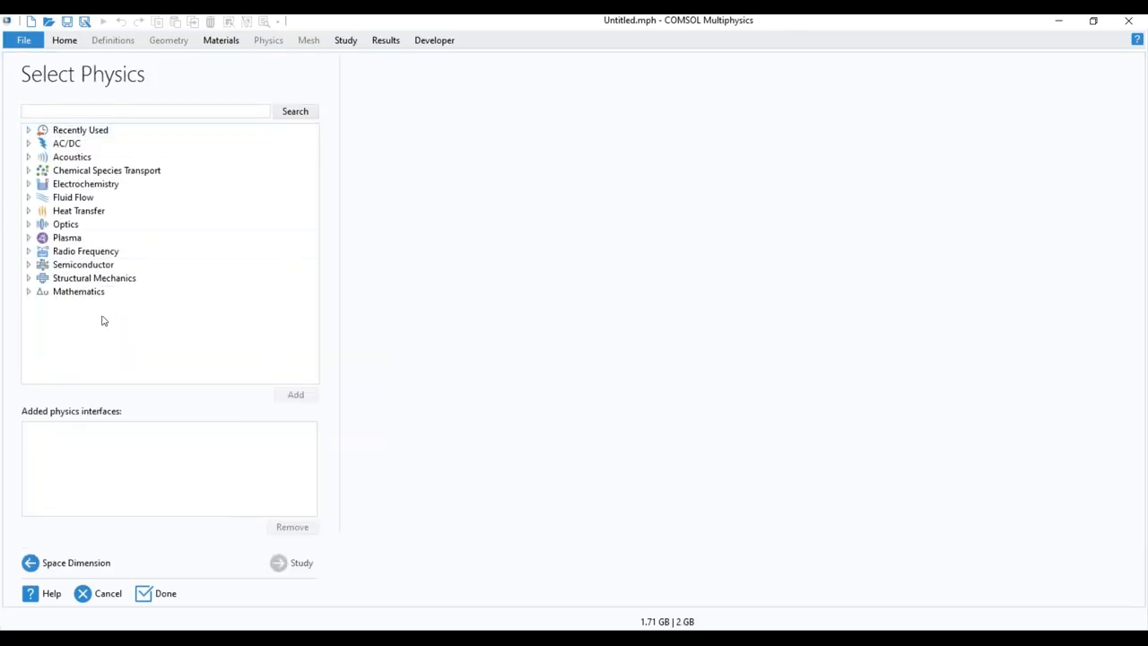
{"action": "left_click", "coordinate": [28, 197]}
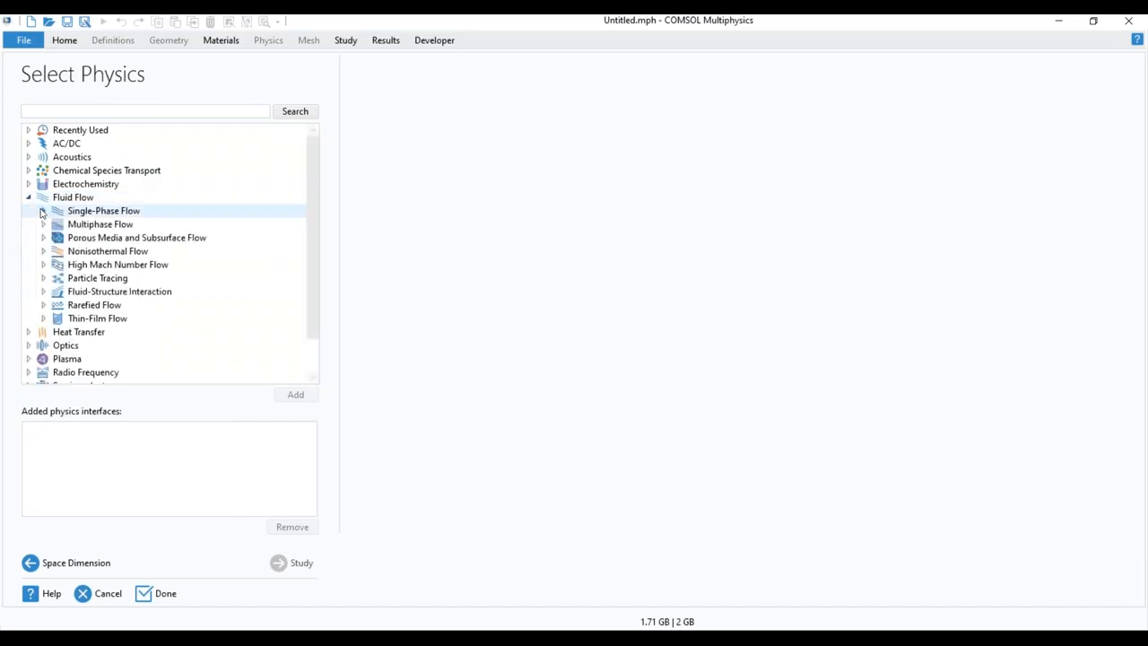
{"action": "left_click", "coordinate": [43, 212]}
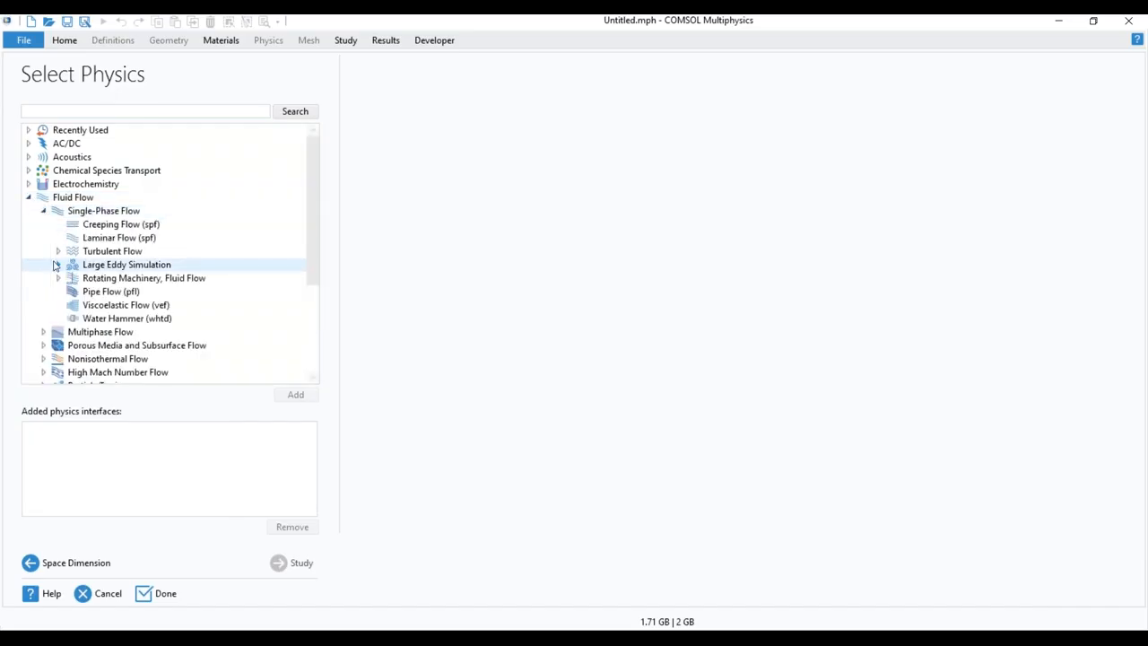
{"action": "left_click", "coordinate": [58, 266]}
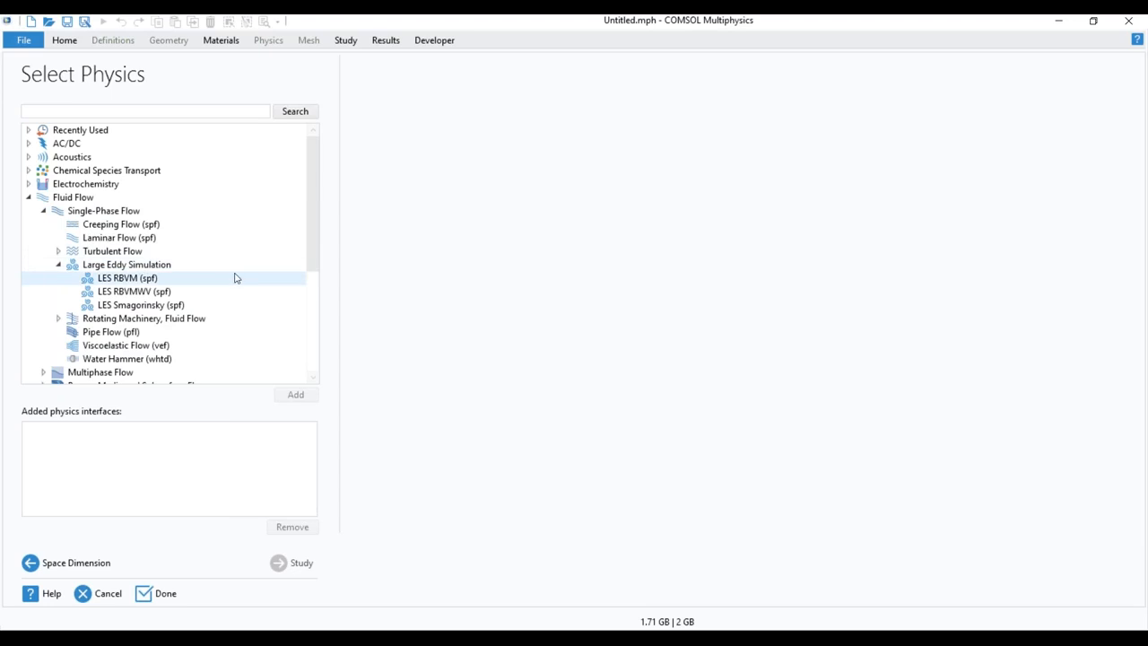
{"action": "left_click", "coordinate": [114, 279]}
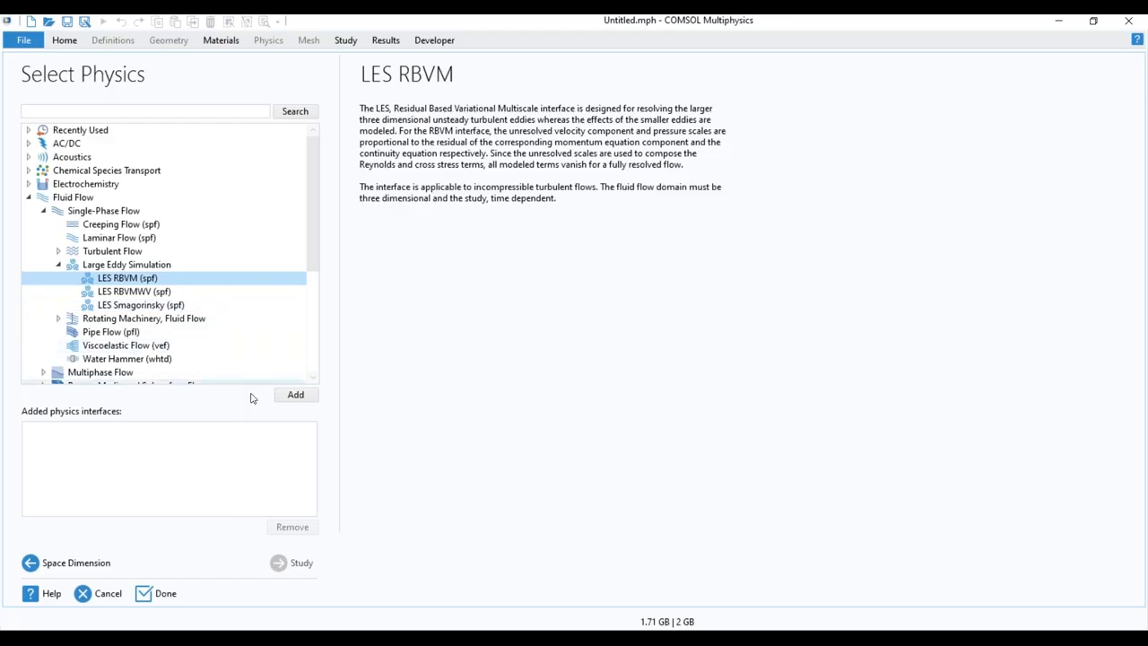
{"action": "left_click", "coordinate": [294, 397]}
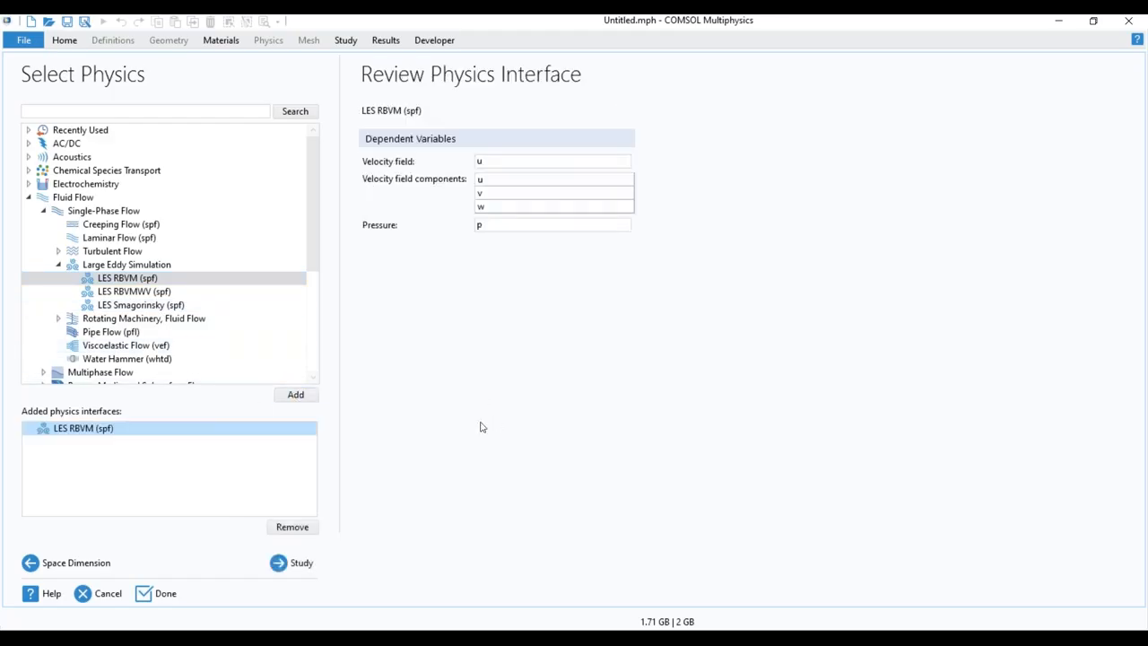
- Choose a Time Dependent study for the LES RBVM physics and finish the wizard
{"action": "left_click", "coordinate": [299, 565]}
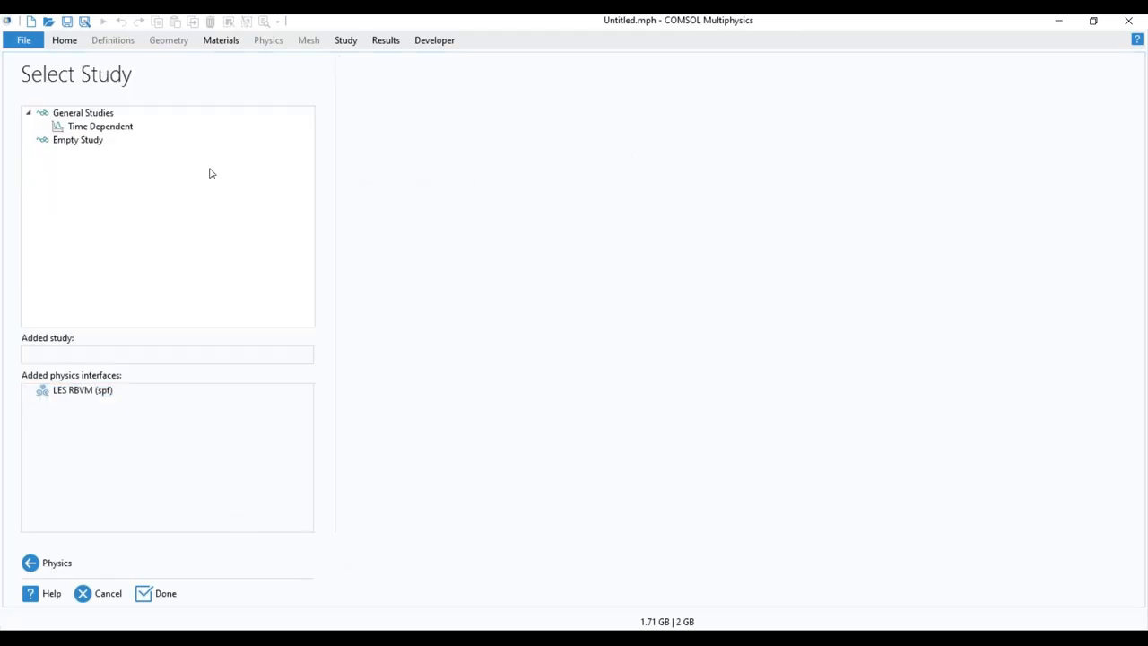
{"action": "left_click", "coordinate": [142, 128]}
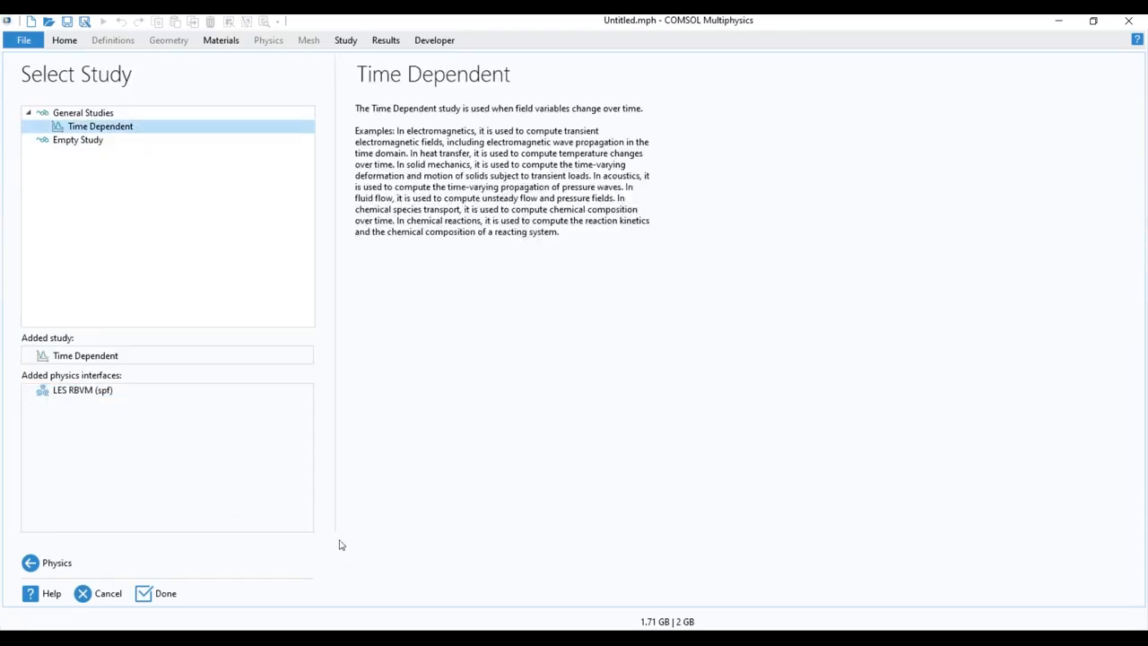
{"action": "left_click", "coordinate": [160, 594]}
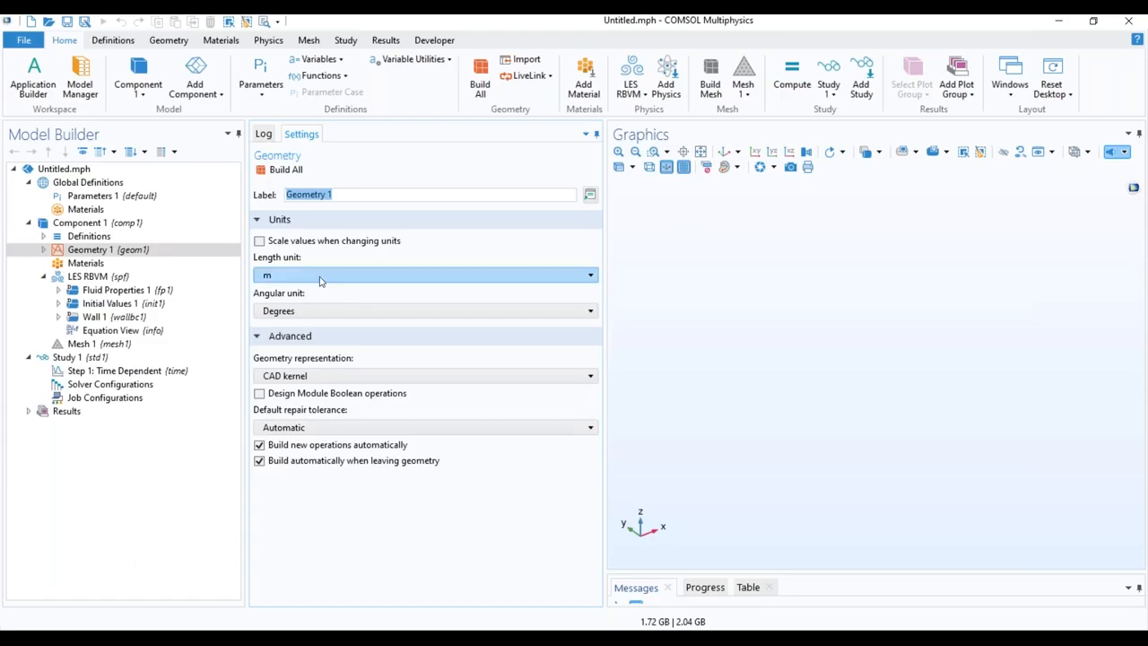
- Set the unit system of the whole model to None
{"action": "left_click", "coordinate": [30, 171]}
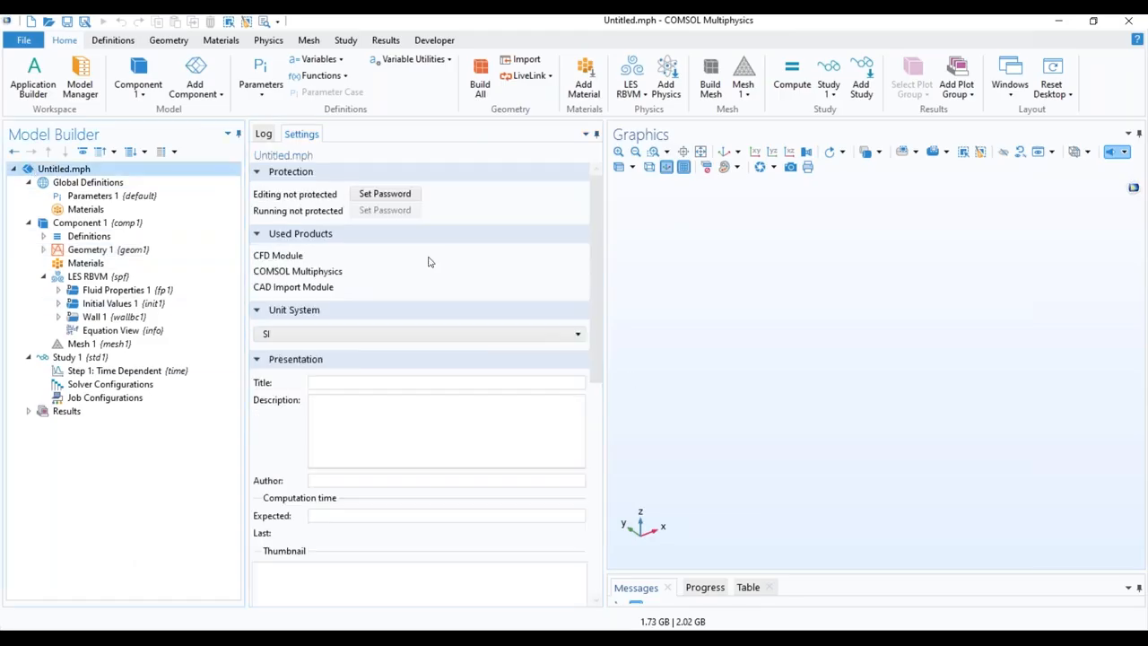
{"action": "left_click", "coordinate": [339, 335]}
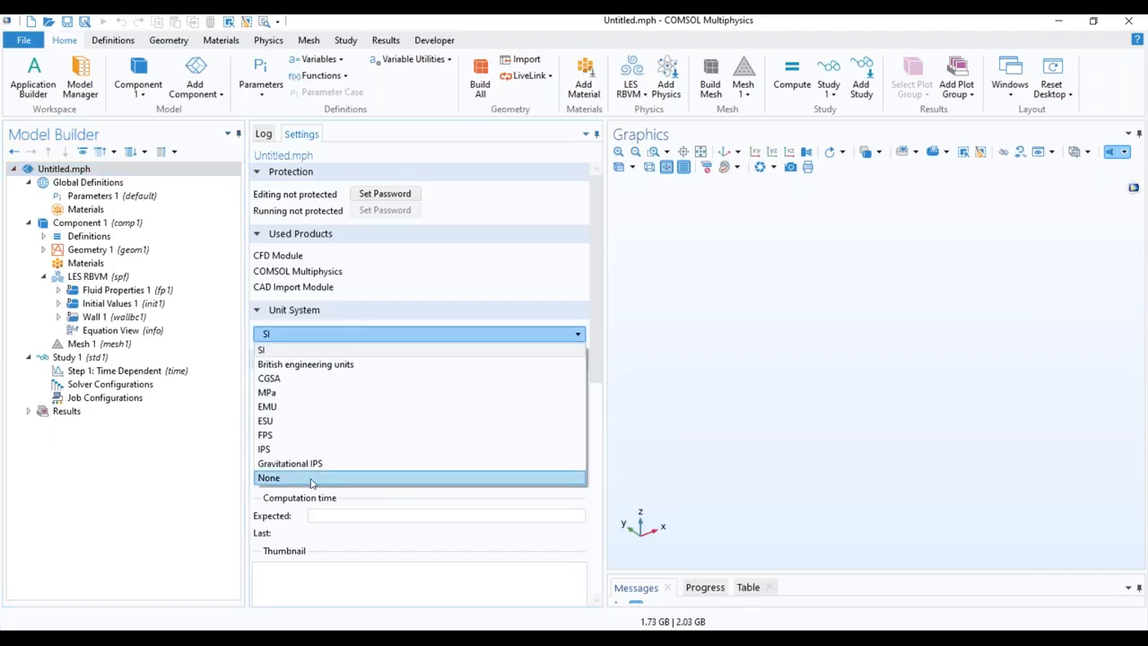
{"action": "left_click", "coordinate": [312, 478]}
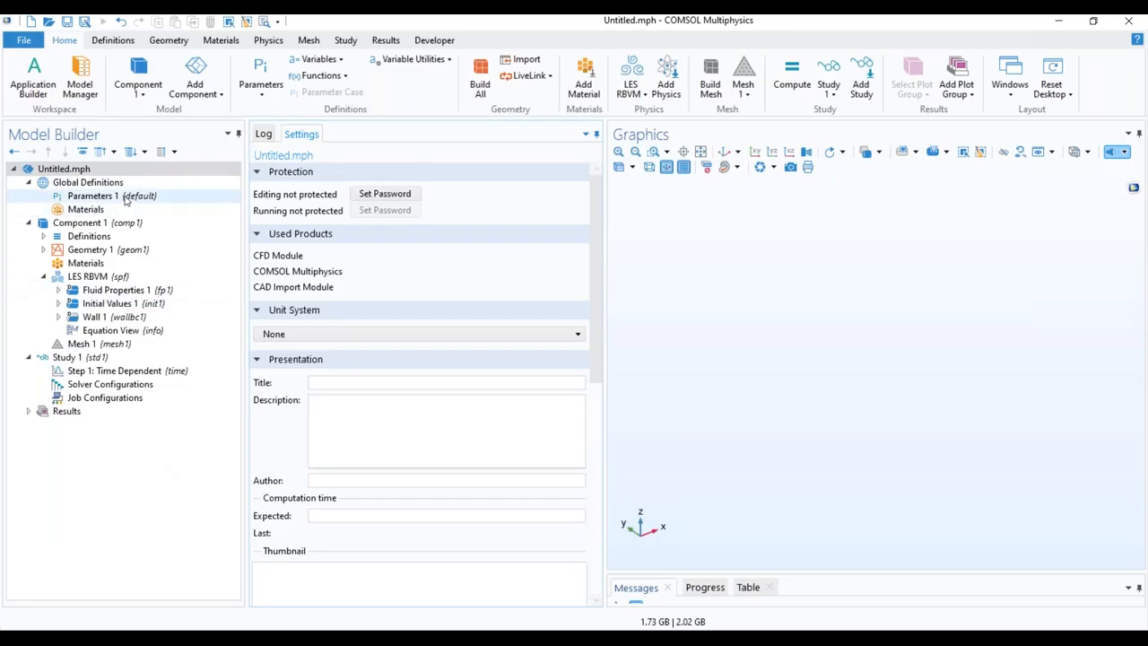
- Load the global parameters from the file channel_flow_parameters.txt into Parameters 1
{"action": "left_click", "coordinate": [127, 197]}
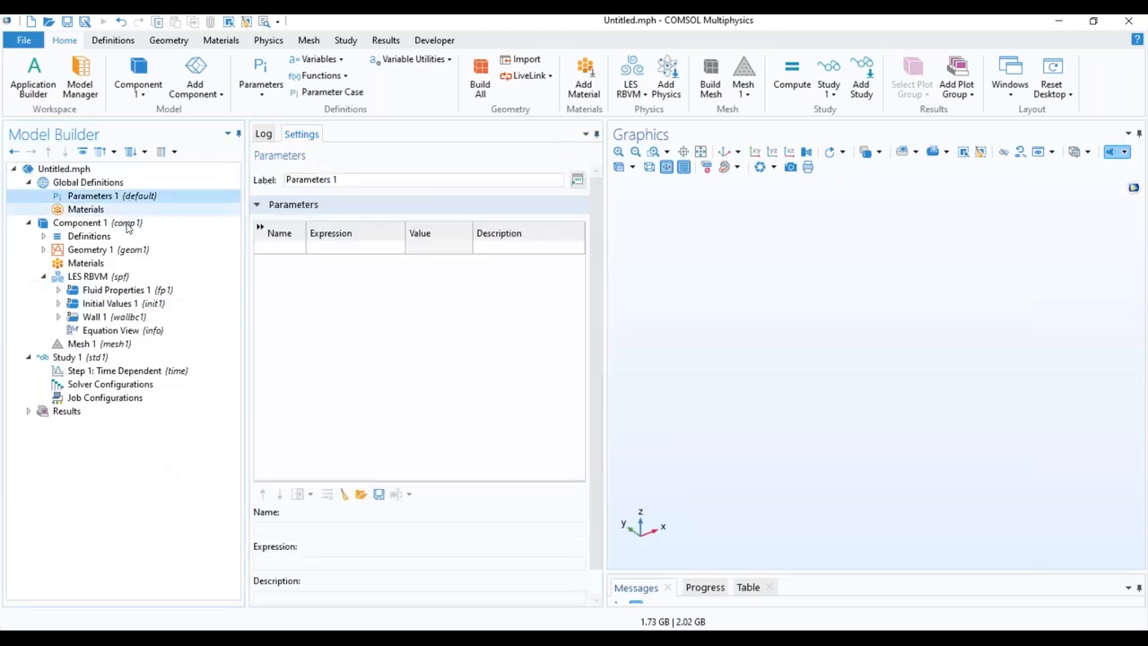
{"action": "left_click", "coordinate": [359, 496]}
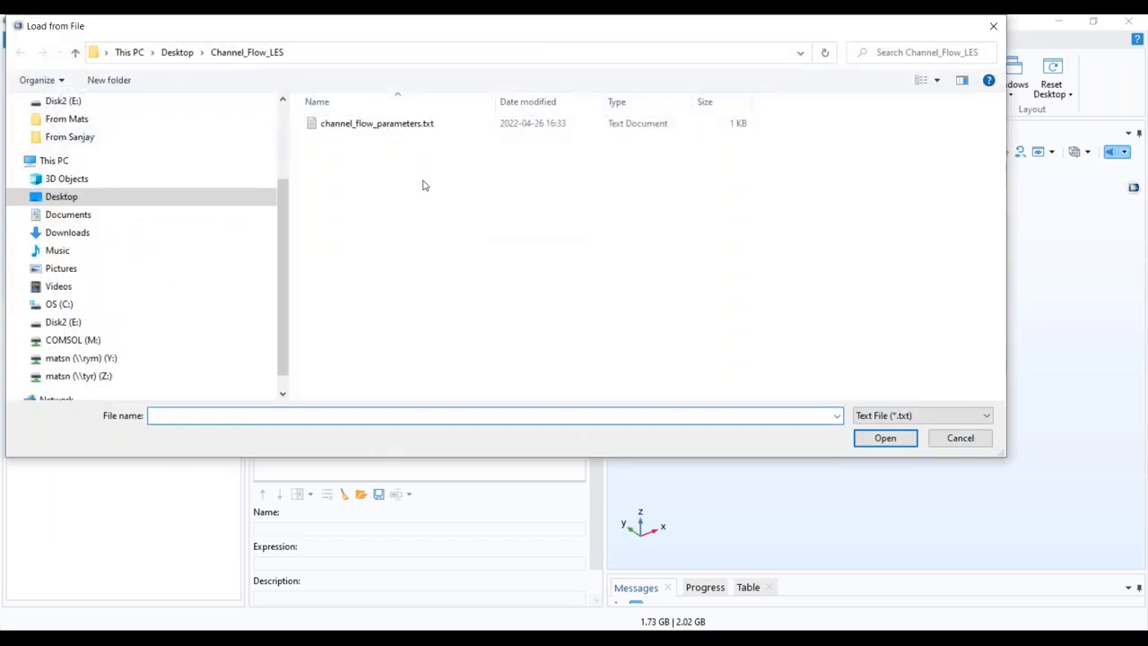
{"action": "left_click", "coordinate": [409, 128]}
{"action": "left_click", "coordinate": [884, 439]}
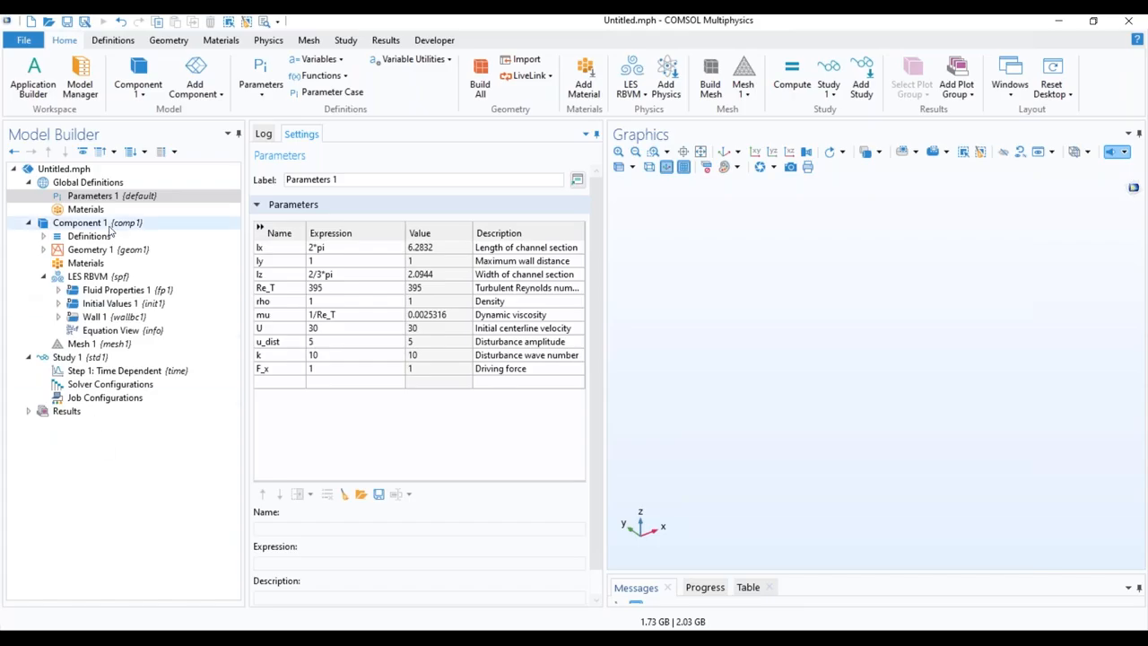
- Add a block to the geometry with width lx, depth 2*ly, height lz and its corner at y = -ly
{"action": "left_click", "coordinate": [86, 250]}
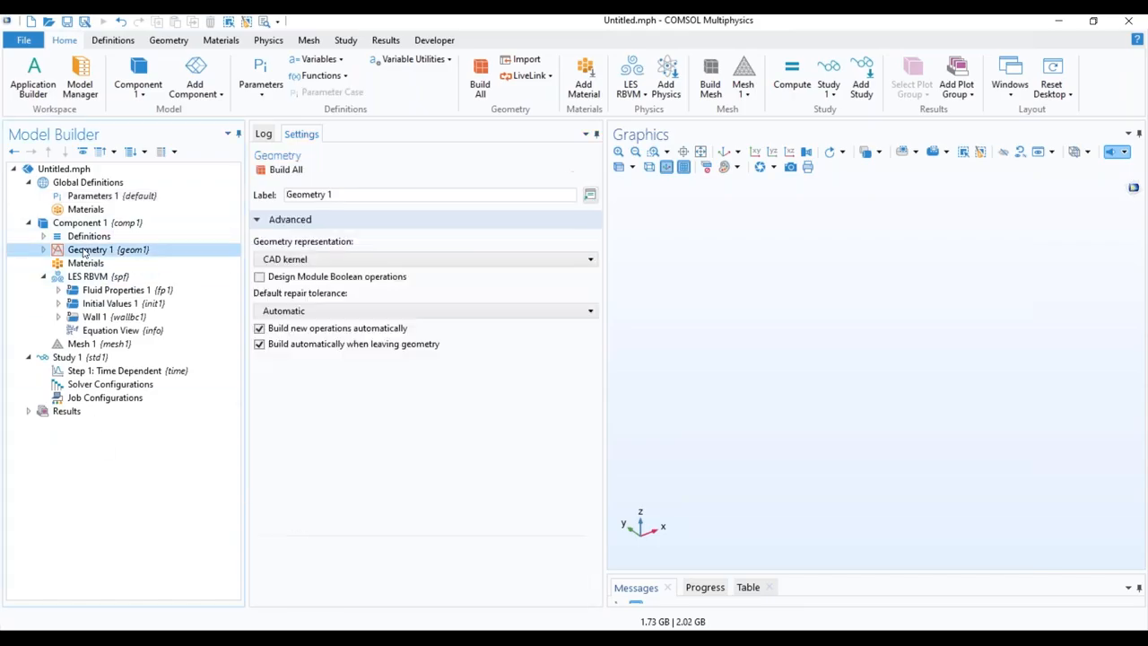
{"action": "right_click", "coordinate": [85, 253]}
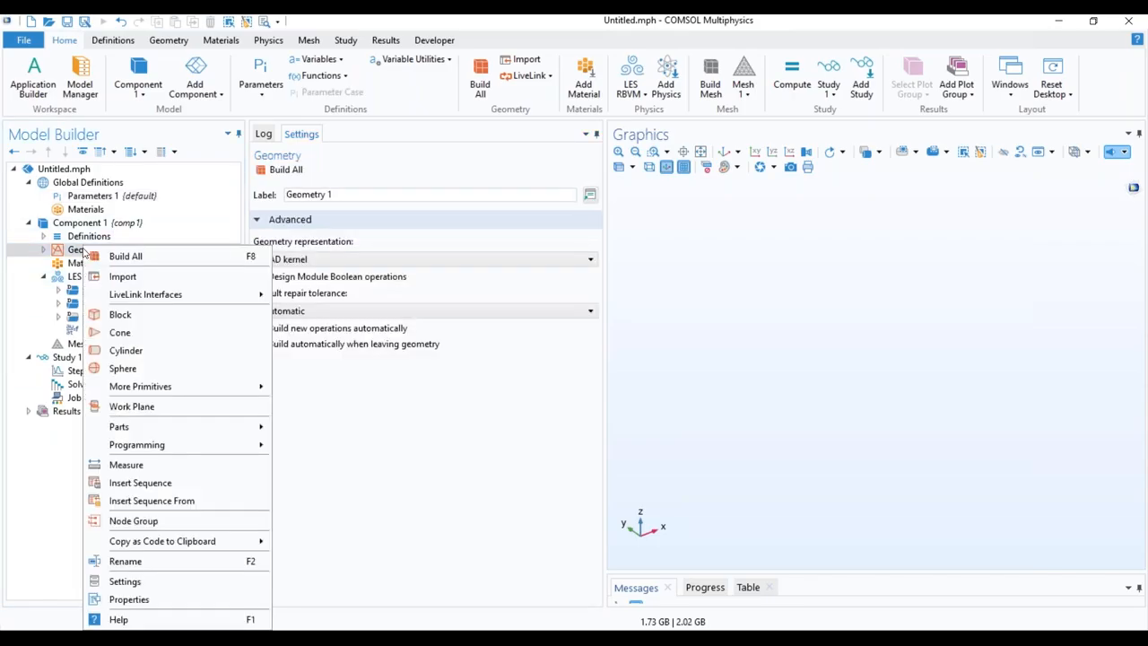
{"action": "left_click", "coordinate": [120, 315]}
{"action": "double_click", "coordinate": [293, 292]}
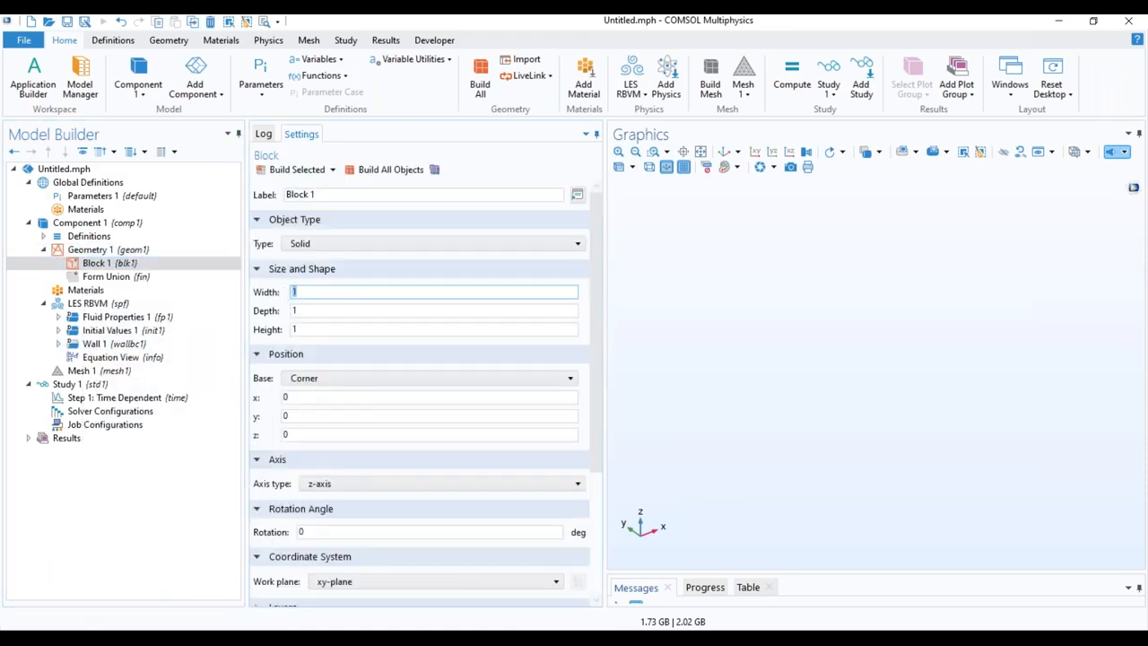
{"action": "type", "text": "lx"}
{"action": "double_click", "coordinate": [293, 310]}
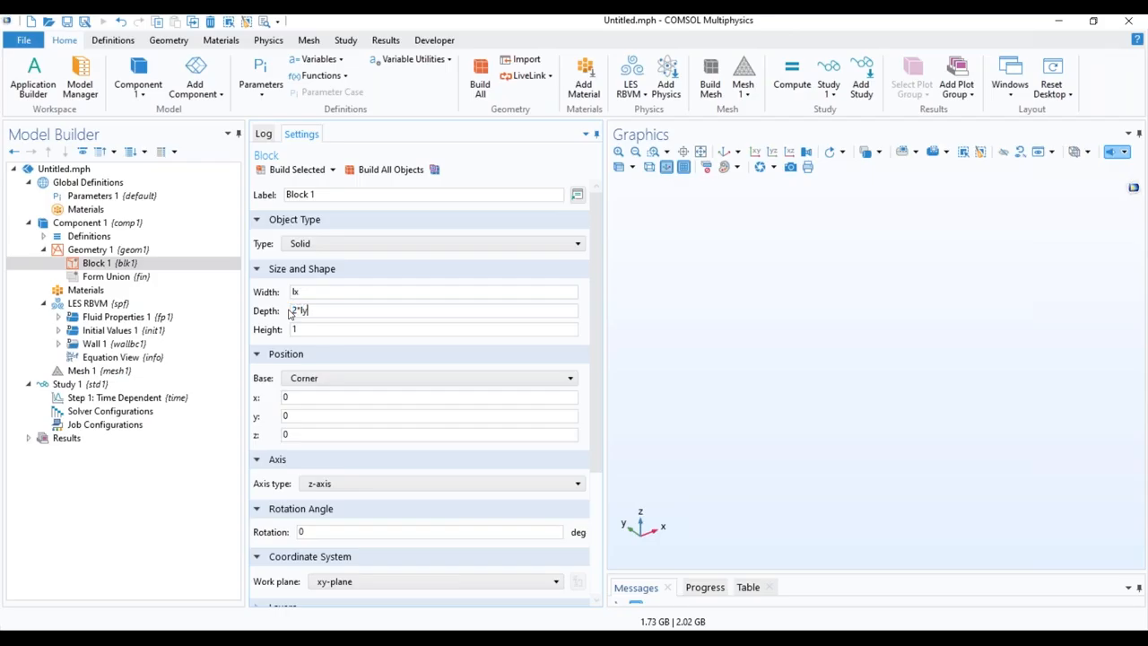
{"action": "double_click", "coordinate": [292, 330]}
{"action": "double_click", "coordinate": [283, 416]}
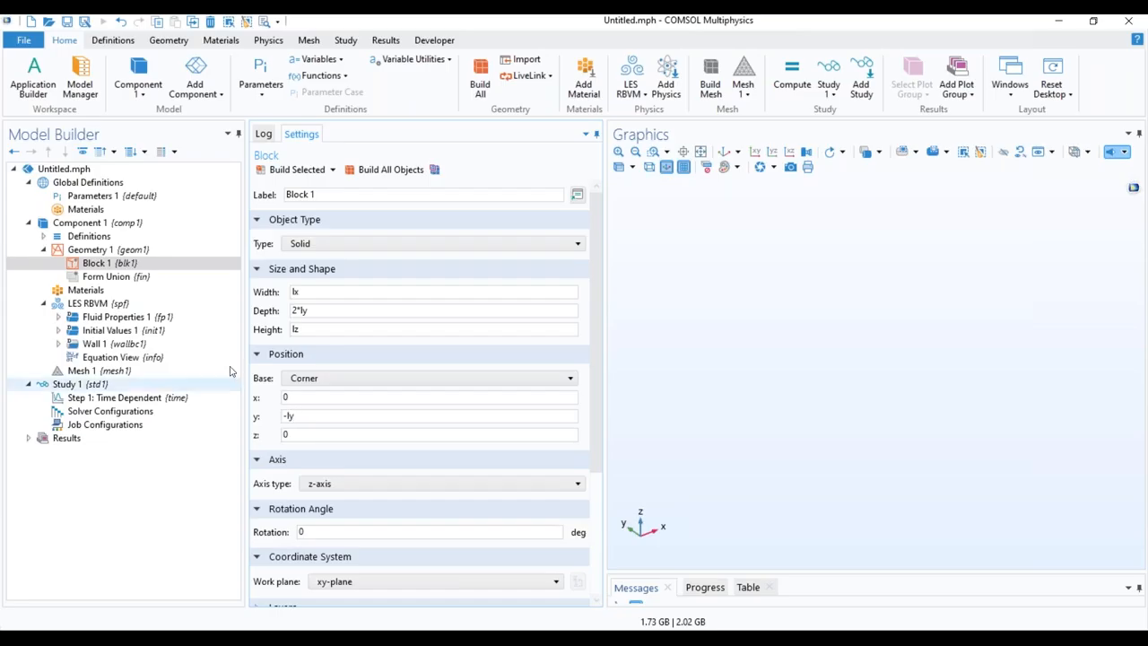
- Add a geometry point at x = lx/2, y = -ly, z = lz/2 and build all objects
{"action": "left_click", "coordinate": [92, 251]}
{"action": "right_click", "coordinate": [91, 251]}
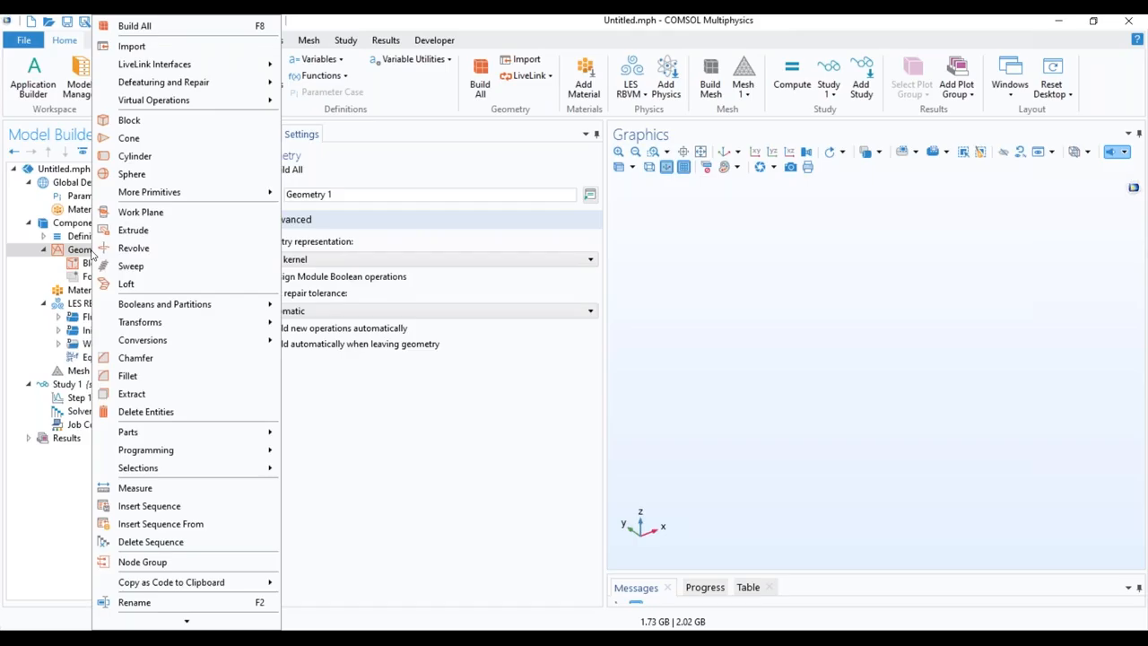
{"action": "mouse_move", "coordinate": [154, 192]}
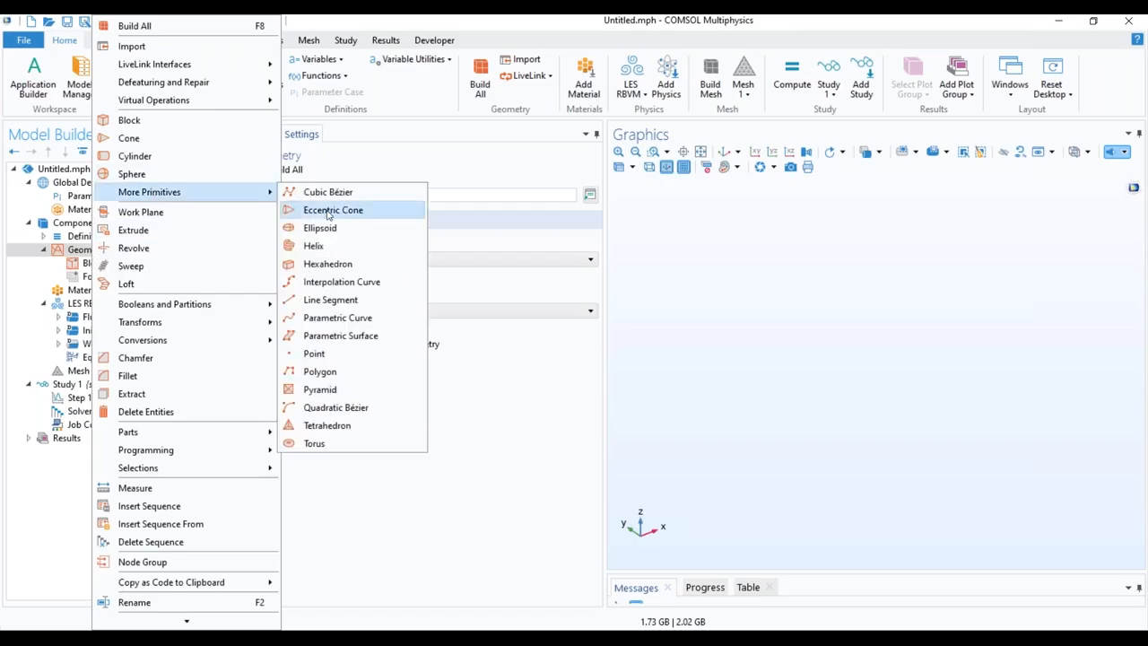
{"action": "left_click", "coordinate": [316, 355]}
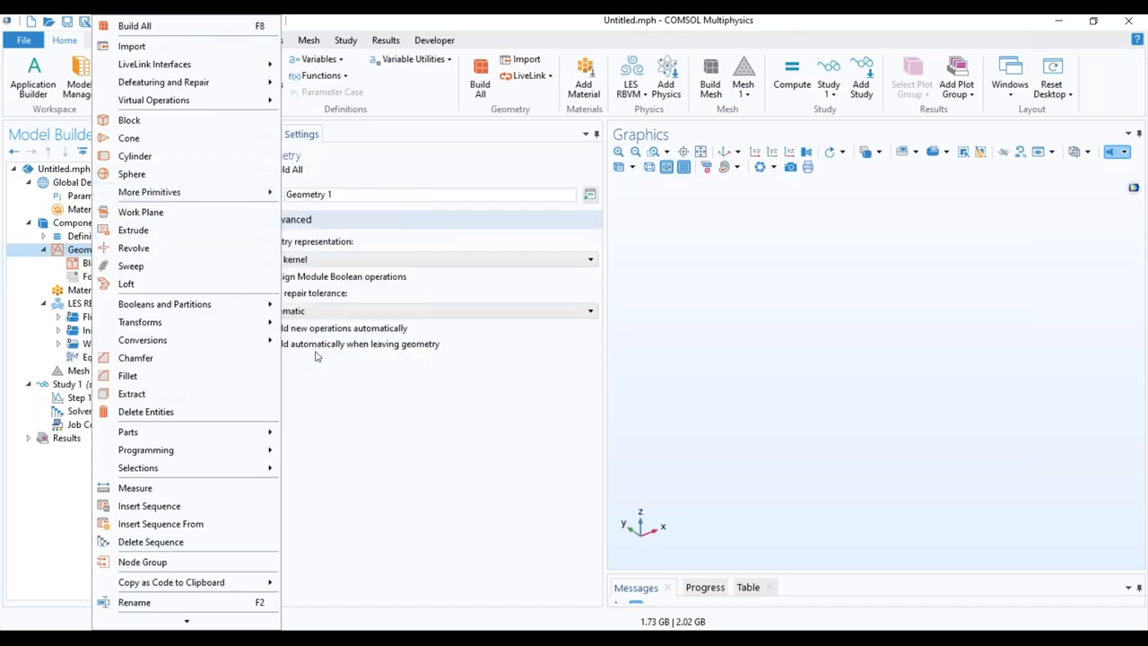
{"action": "left_click", "coordinate": [269, 243]}
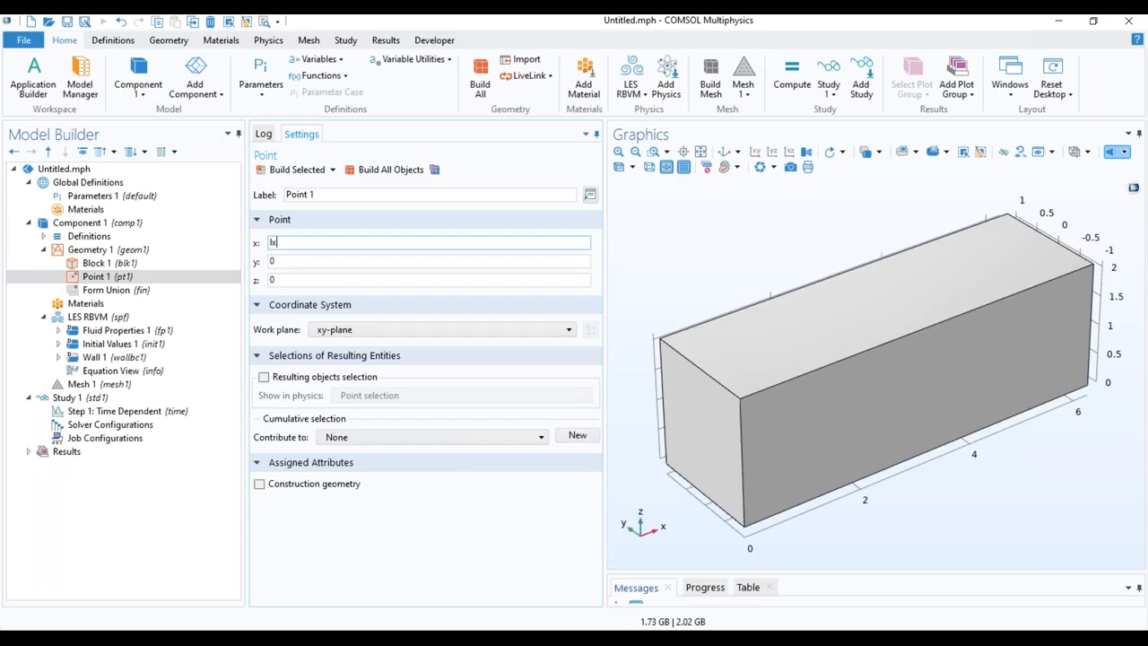
{"action": "key", "text": "Tab"}
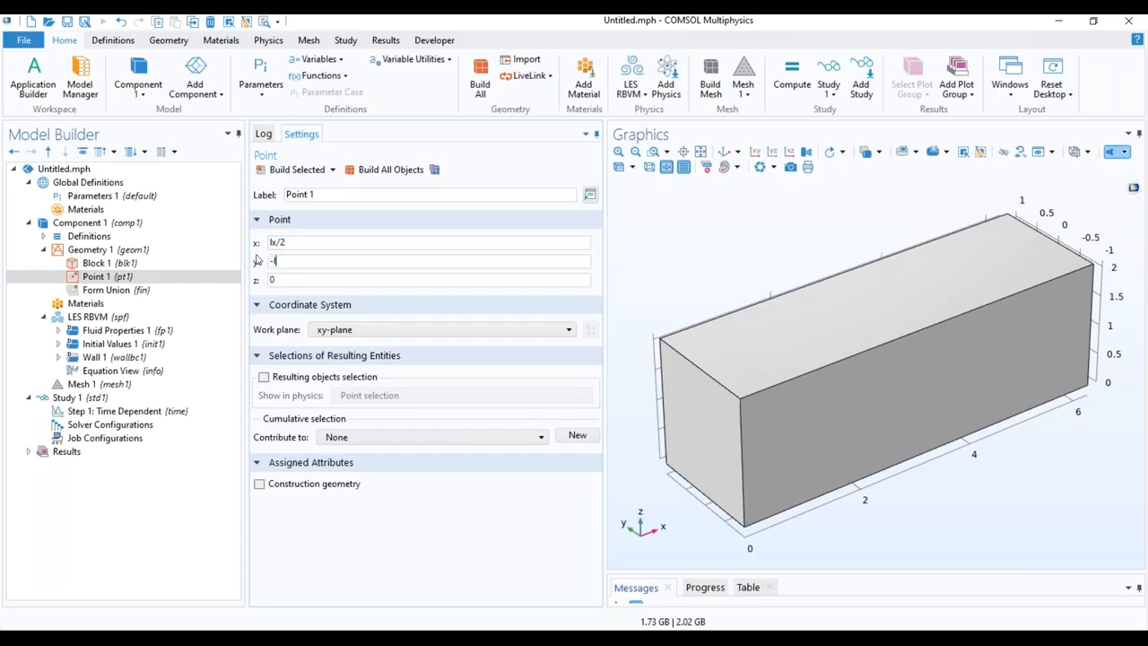
{"action": "type", "text": "-ly"}
{"action": "key", "text": "Tab"}
{"action": "left_click", "coordinate": [400, 173]}
{"action": "left_click_drag", "start_coordinate": [1003, 482], "coordinate": [1044, 540]}
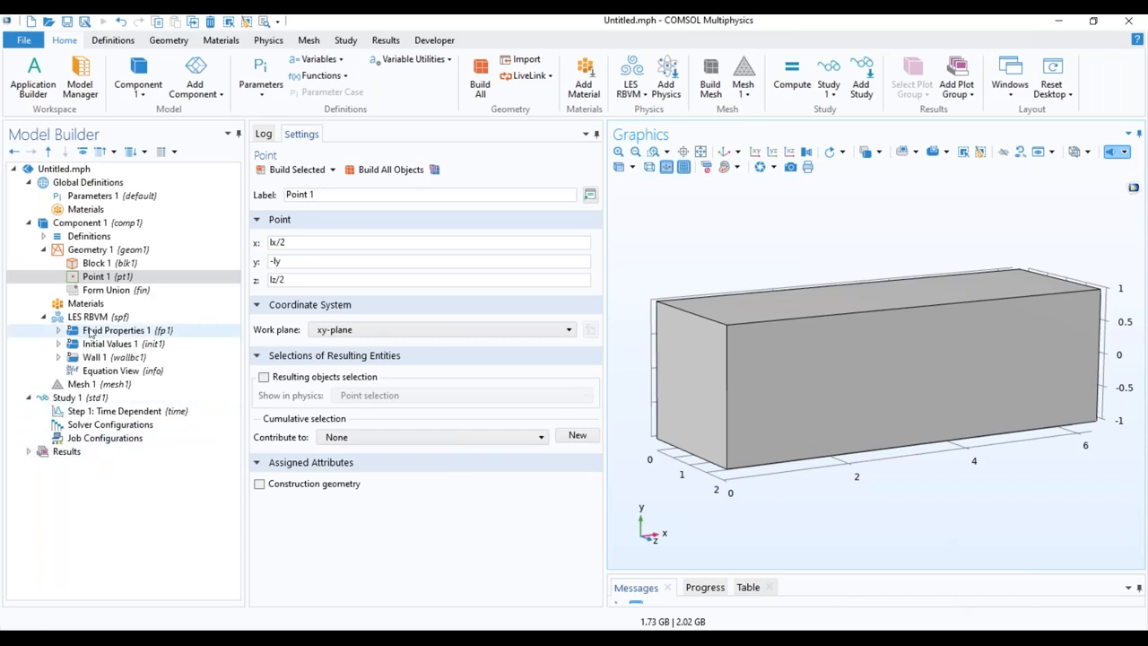
- Make the fluid's density and dynamic viscosity user defined, entering rho for the density and mu for the viscosity
{"action": "left_click", "coordinate": [89, 332]}
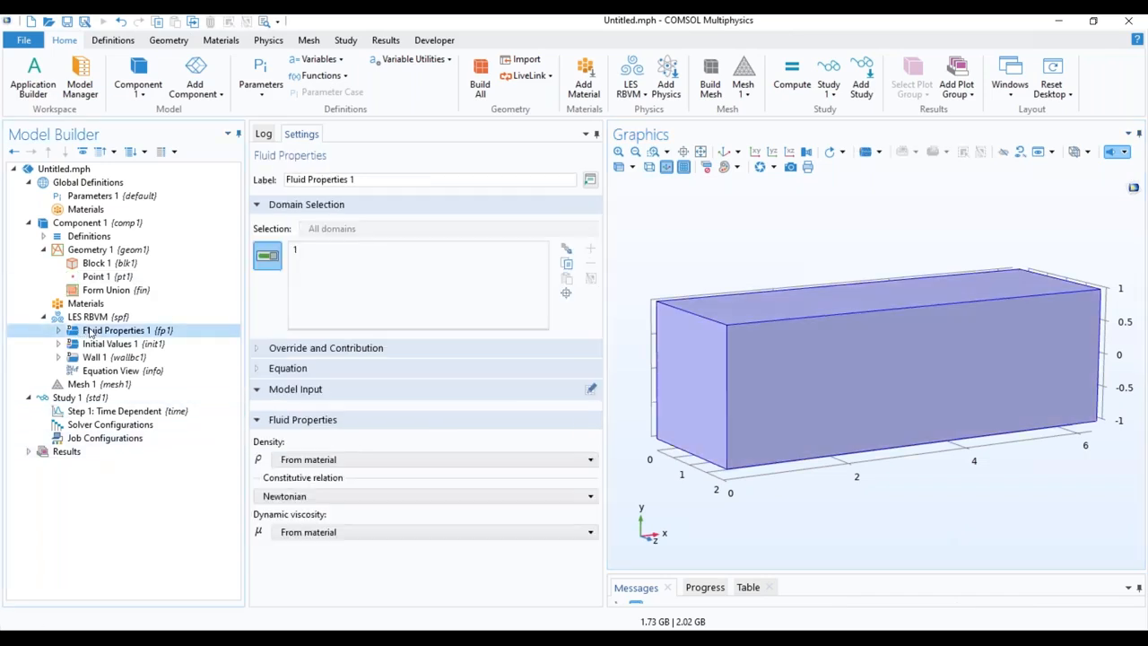
{"action": "left_click", "coordinate": [307, 459]}
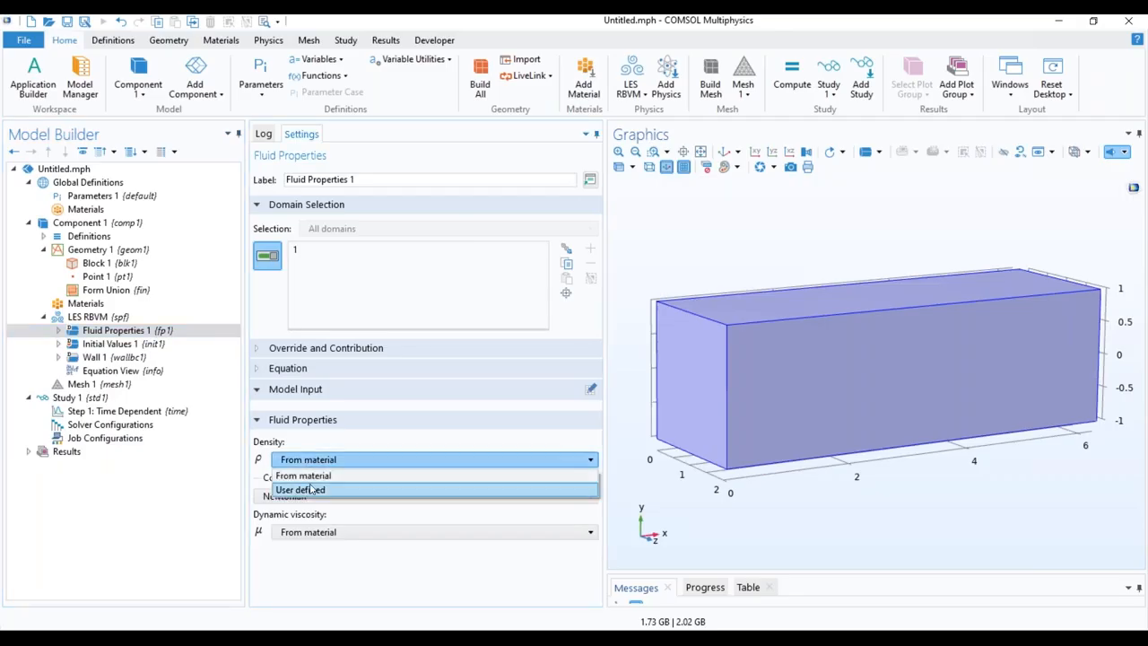
{"action": "left_click", "coordinate": [311, 490]}
{"action": "double_click", "coordinate": [303, 482]}
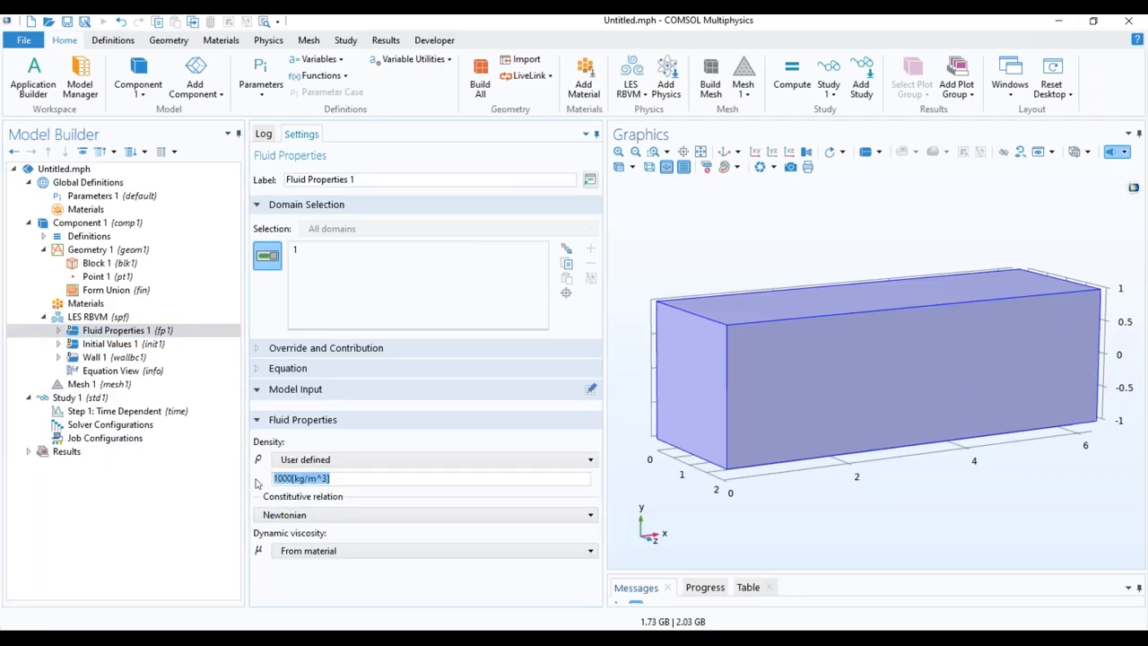
{"action": "type", "text": "rho"}
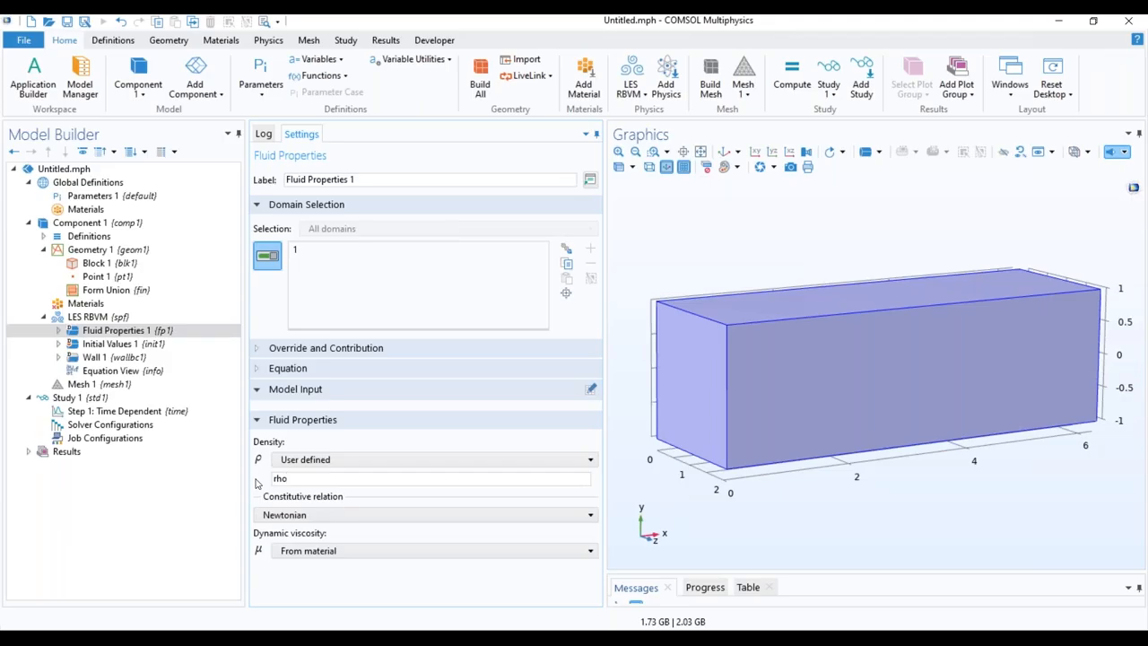
{"action": "left_click", "coordinate": [361, 551]}
{"action": "left_click", "coordinate": [350, 581]}
{"action": "left_click_drag", "start_coordinate": [341, 570], "coordinate": [254, 572]}
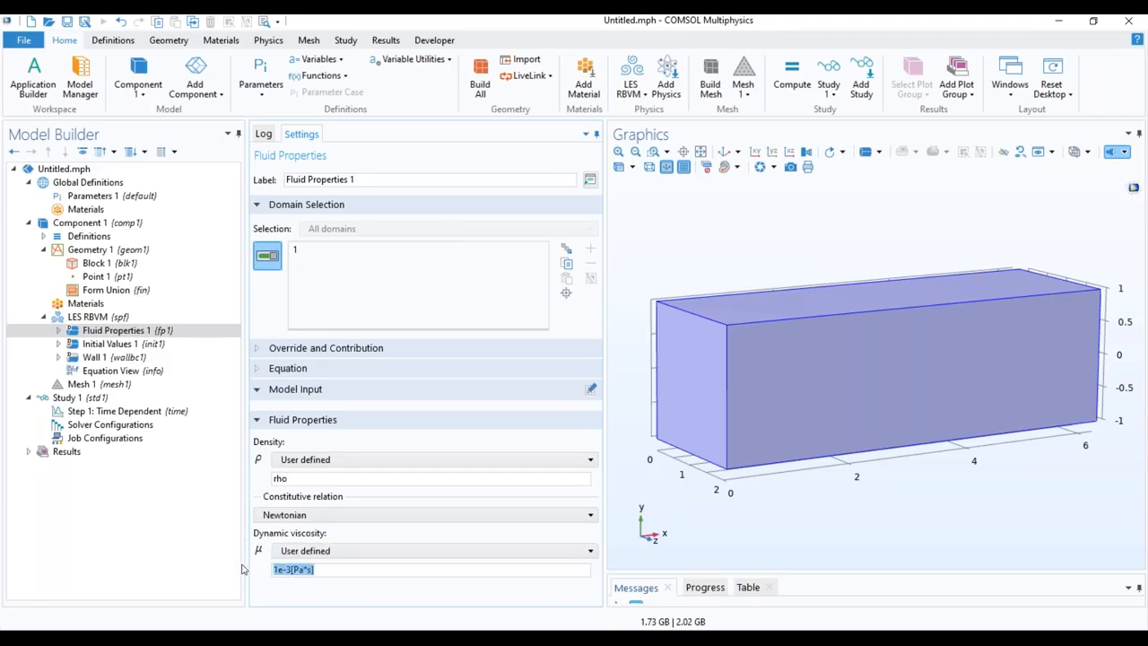
{"action": "type", "text": "1"}
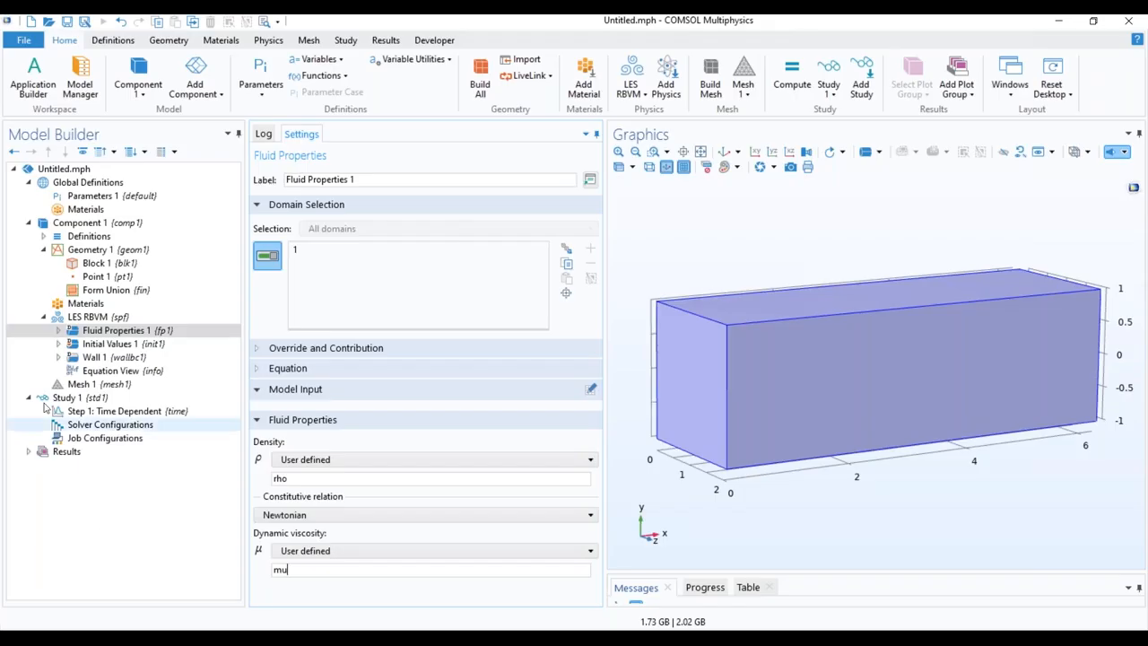
- Set the x-component of the initial velocity field to the parabolic profile U*(1-(y/ly)^2)
{"action": "left_click", "coordinate": [108, 344]}
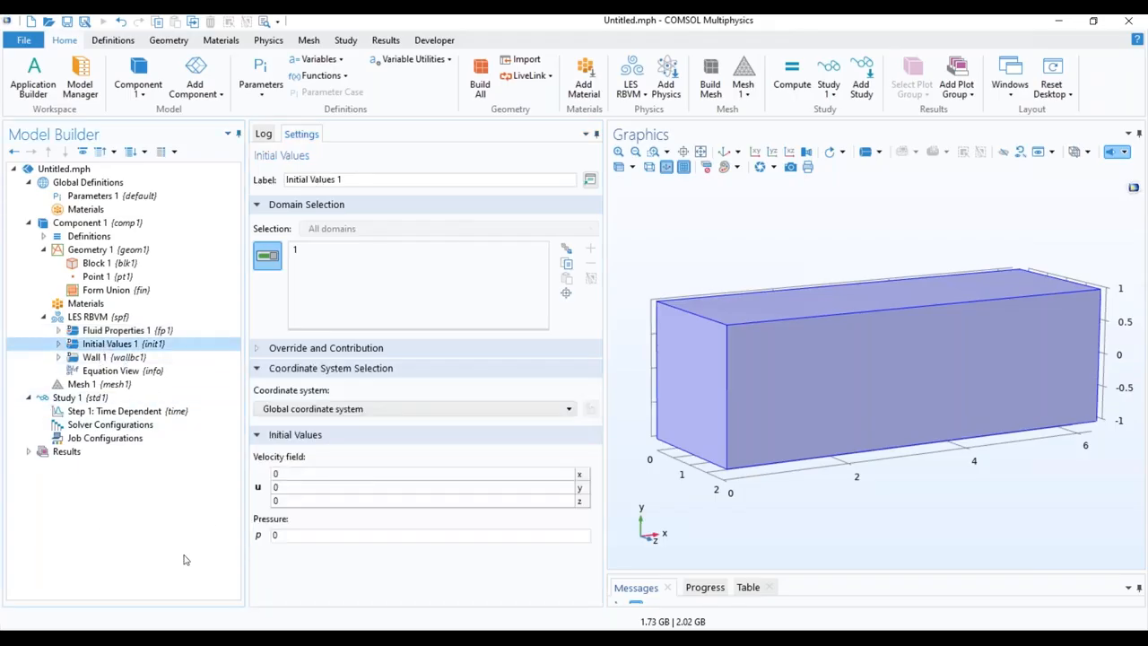
{"action": "left_click", "coordinate": [286, 478]}
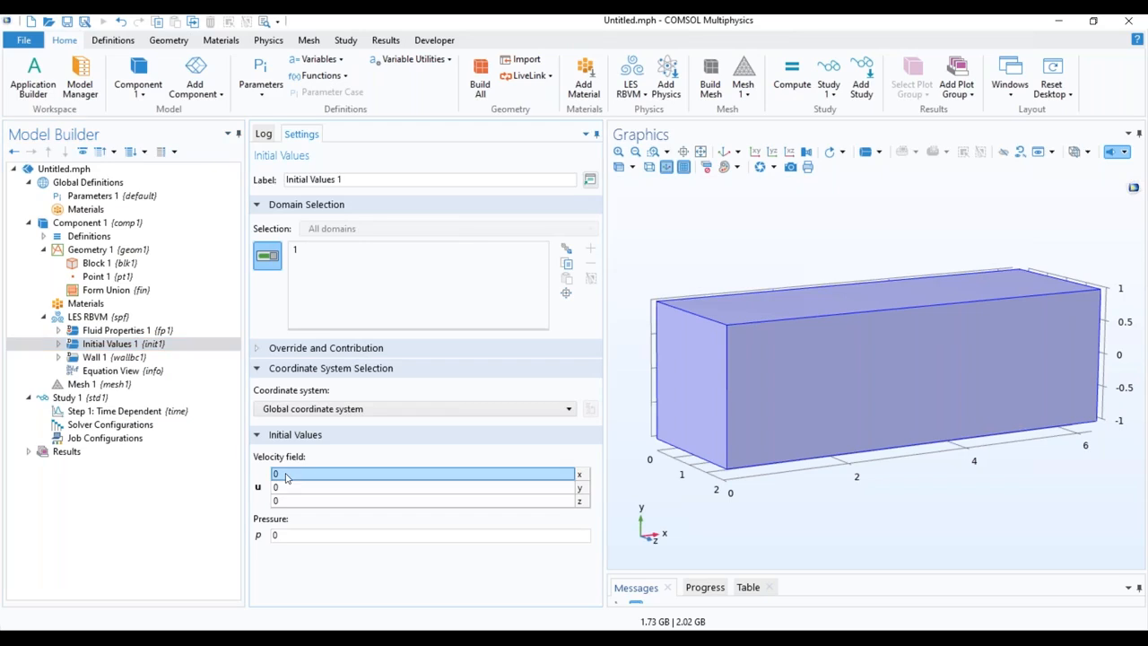
{"action": "left_click", "coordinate": [285, 477]}
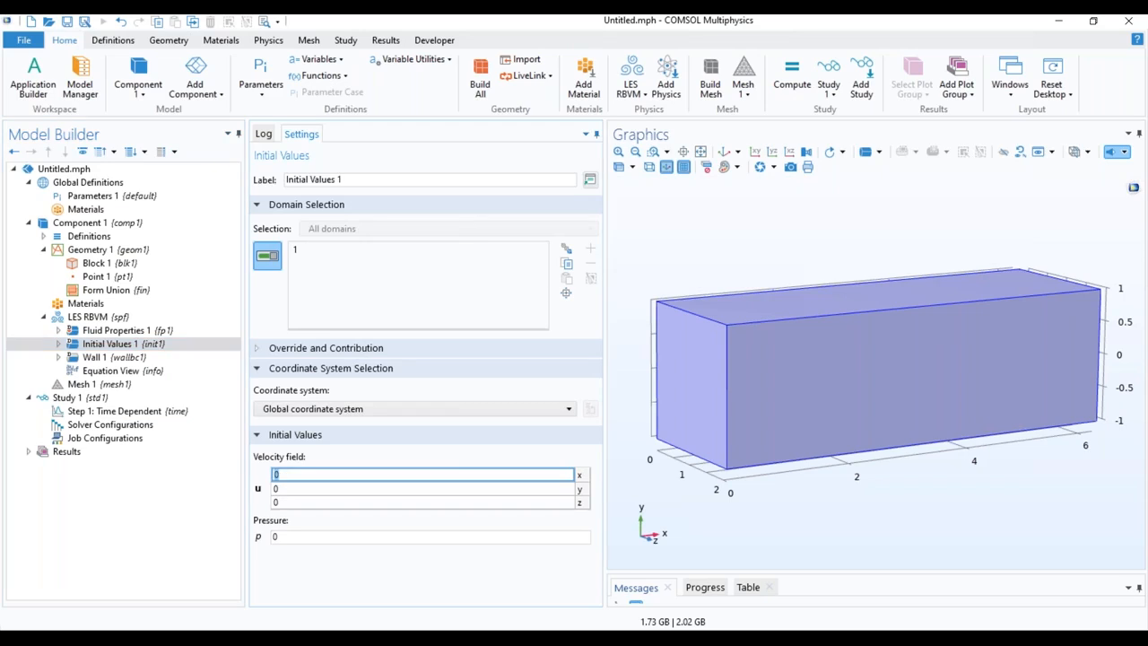
{"action": "type", "text": "U"}
{"action": "type", "text": "*("}
{"action": "type", "text": "1"}
{"action": "type", "text": "-"}
{"action": "type", "text": "(y/ly"}
{"action": "type", "text": ")"}
{"action": "type", "text": ")"}
{"action": "type", "text": "^2"}
{"action": "type", "text": ")"}
- Append the disturbance term +u_dist*cos(k*x)*cos(k*pi*y)*sin(3*k*z) to the initial x-velocity
{"action": "type", "text": "+u"}
{"action": "type", "text": "_dist"}
{"action": "type", "text": "*"}
{"action": "type", "text": "cos(k"}
{"action": "type", "text": "*"}
{"action": "type", "text": "x"}
{"action": "type", "text": ")"}
{"action": "type", "text": "*"}
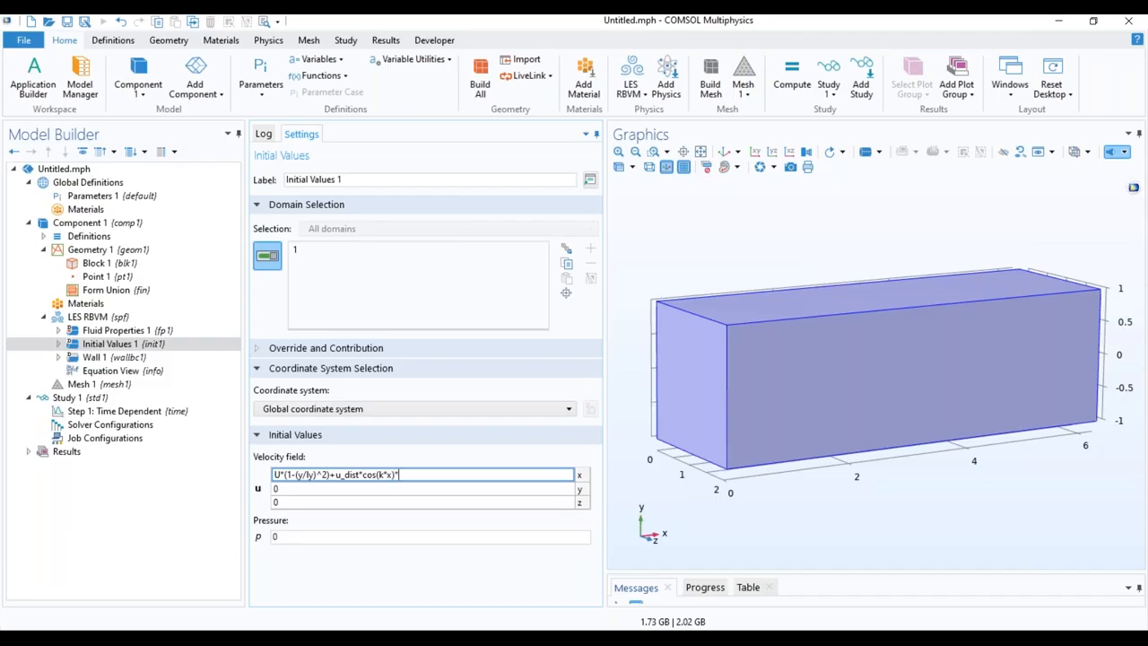
{"action": "type", "text": "cos(k*pi*y)*sin(3*k*z)"}
- Copy the disturbance term of the initial x-velocity, without the parabolic part, into the y-component
{"action": "left_click_drag", "start_coordinate": [487, 473], "coordinate": [340, 474]}
{"action": "key", "text": "ctrl+c"}
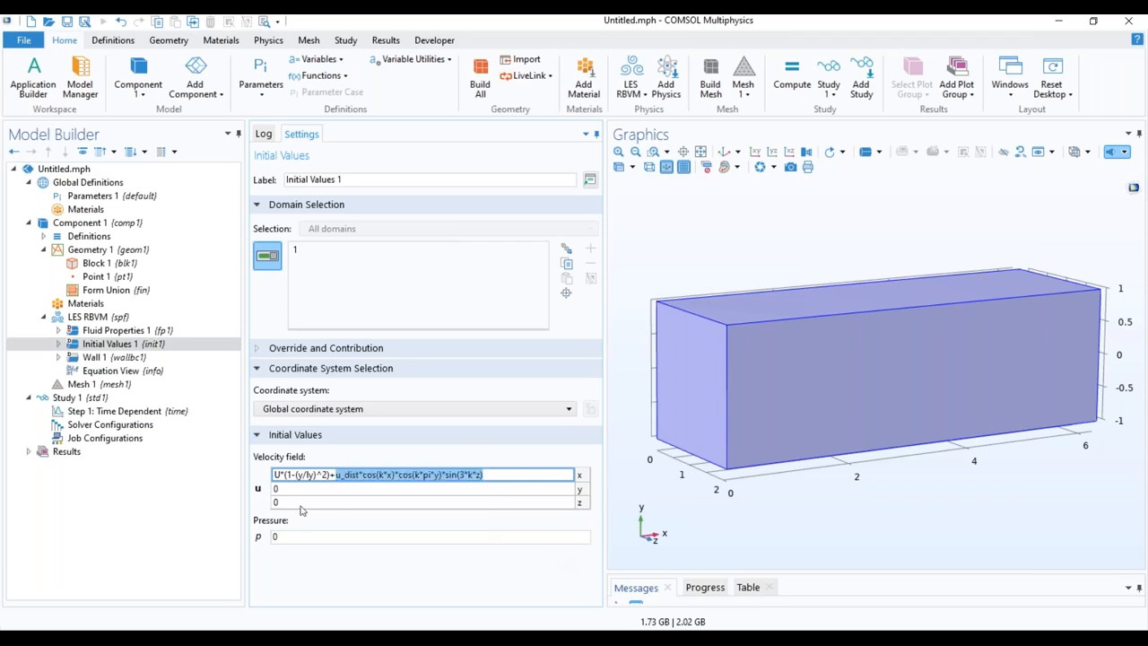
{"action": "key", "text": "Tab"}
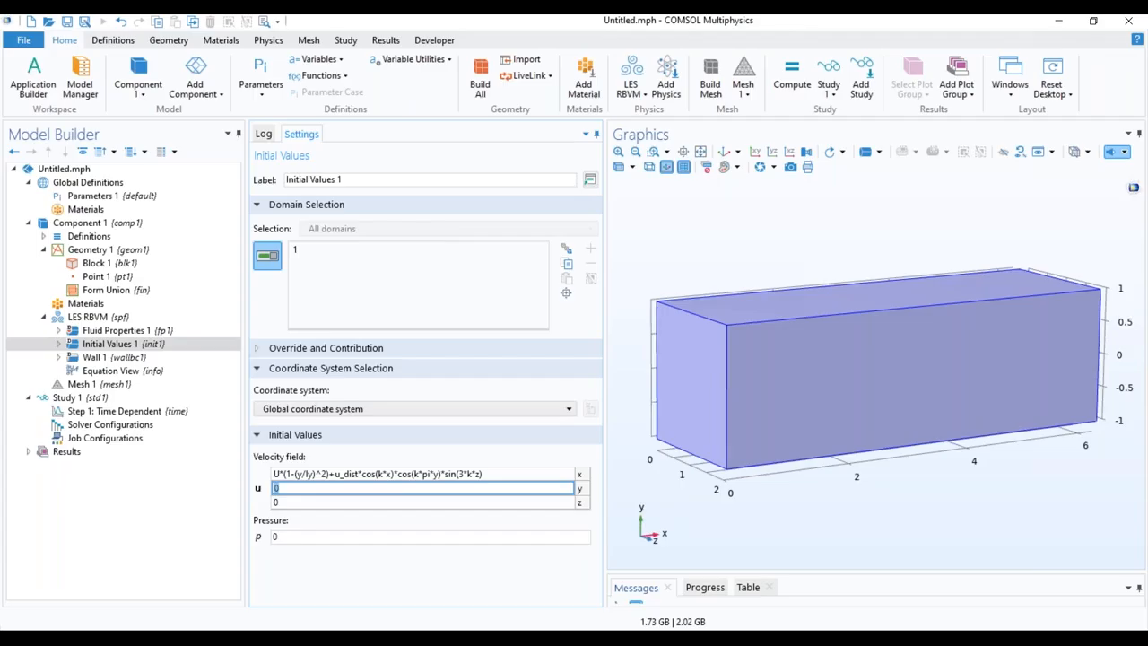
{"action": "key", "text": "ctrl+v"}
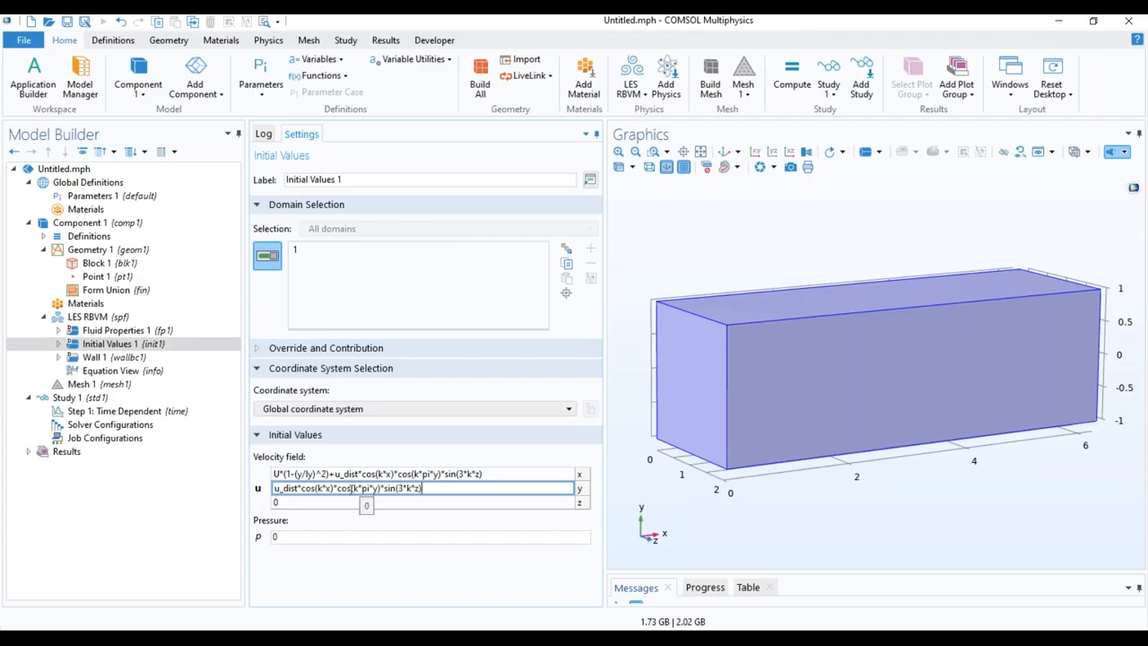
- Rewrite the initial y-velocity as 4/pi*u_dist*sin(k*x)*sin(k*pi*y)*sin(3*k*z)
{"action": "key", "text": "BackSpace"}
{"action": "key", "text": "BackSpace"}
{"action": "key", "text": "BackSpace"}
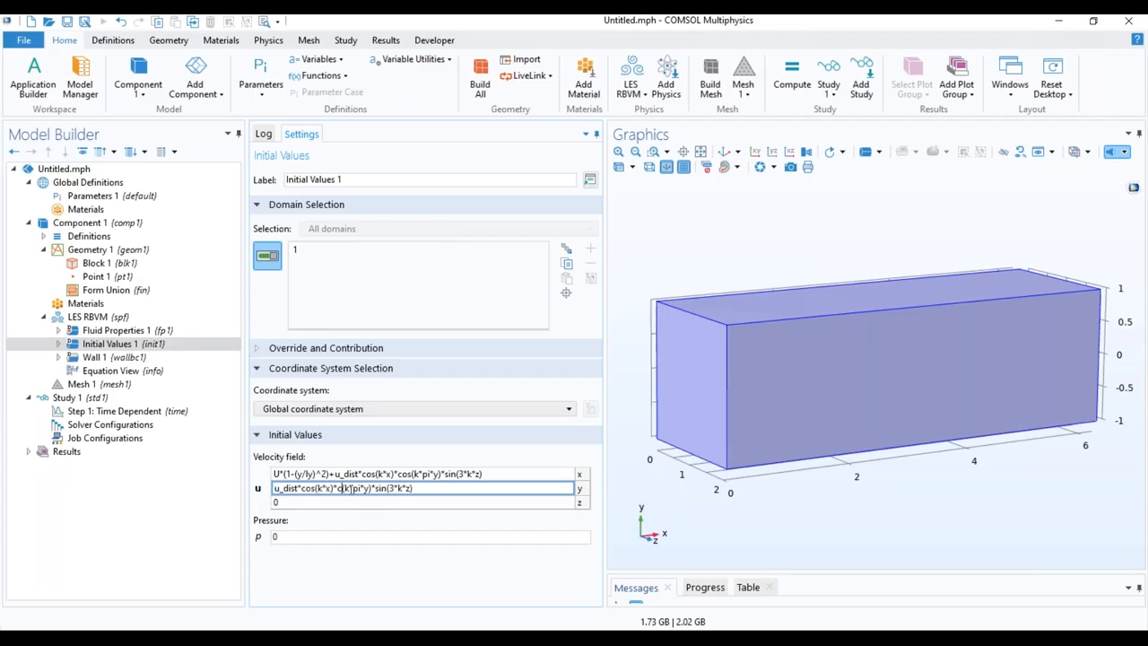
{"action": "type", "text": "sin"}
{"action": "key", "text": "Left"}
{"action": "key", "text": "Left"}
{"action": "key", "text": "BackSpace"}
{"action": "key", "text": "BackSpace"}
{"action": "key", "text": "BackSpace"}
{"action": "type", "text": "sin"}
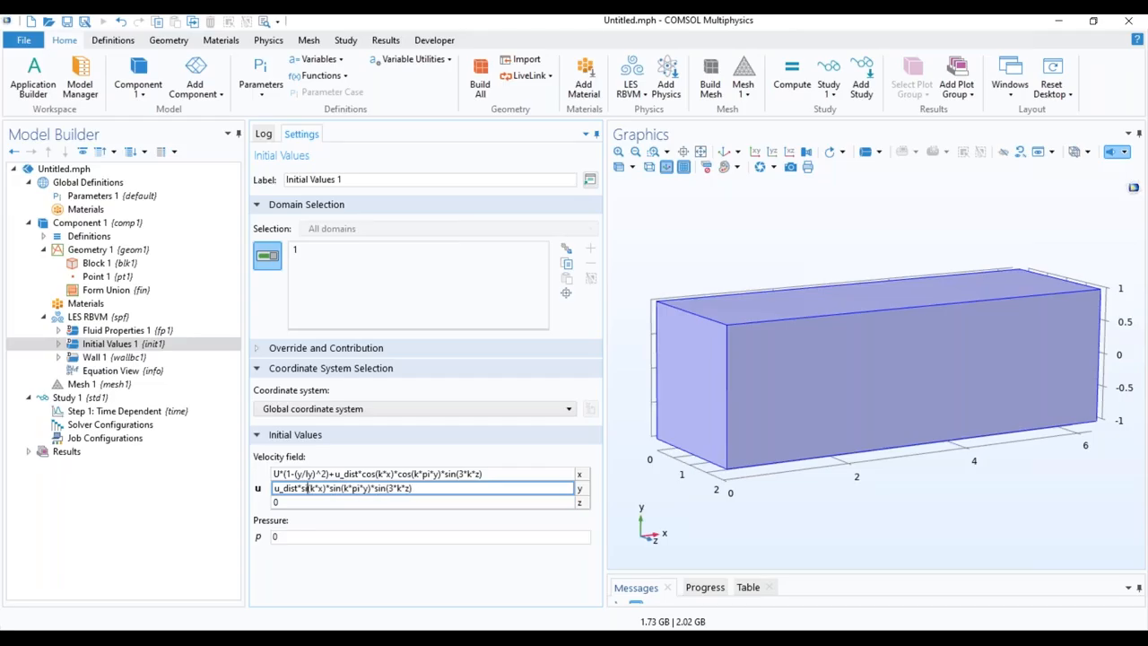
{"action": "key", "text": "Left"}
{"action": "key", "text": "Left"}
{"action": "type", "text": "4/"}
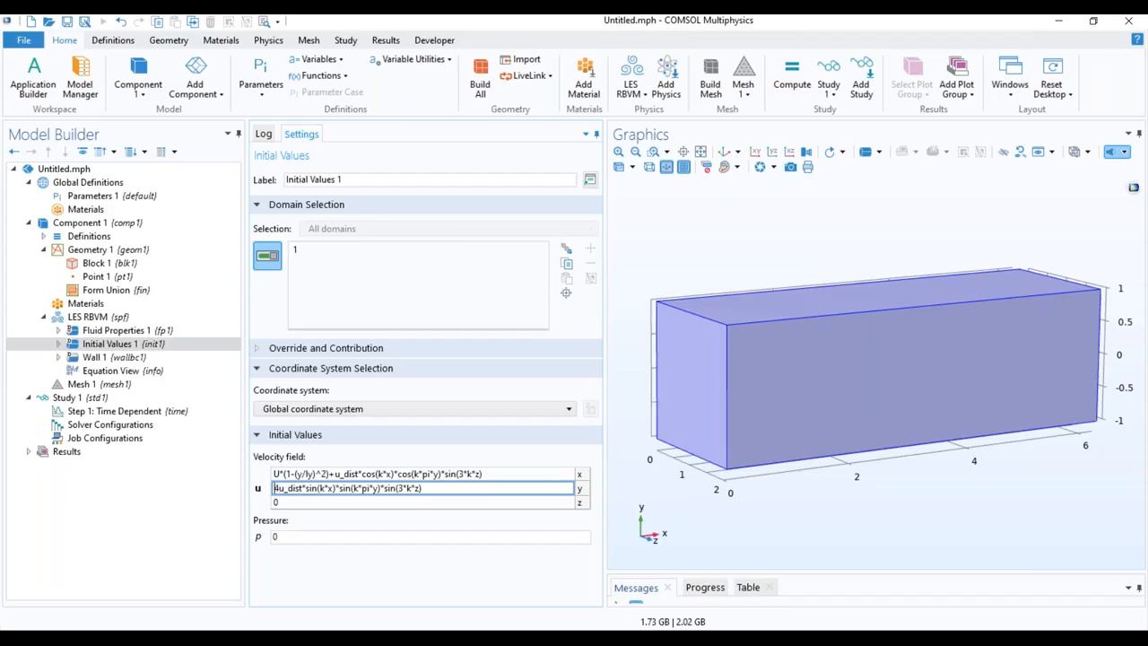
{"action": "type", "text": "pi"}
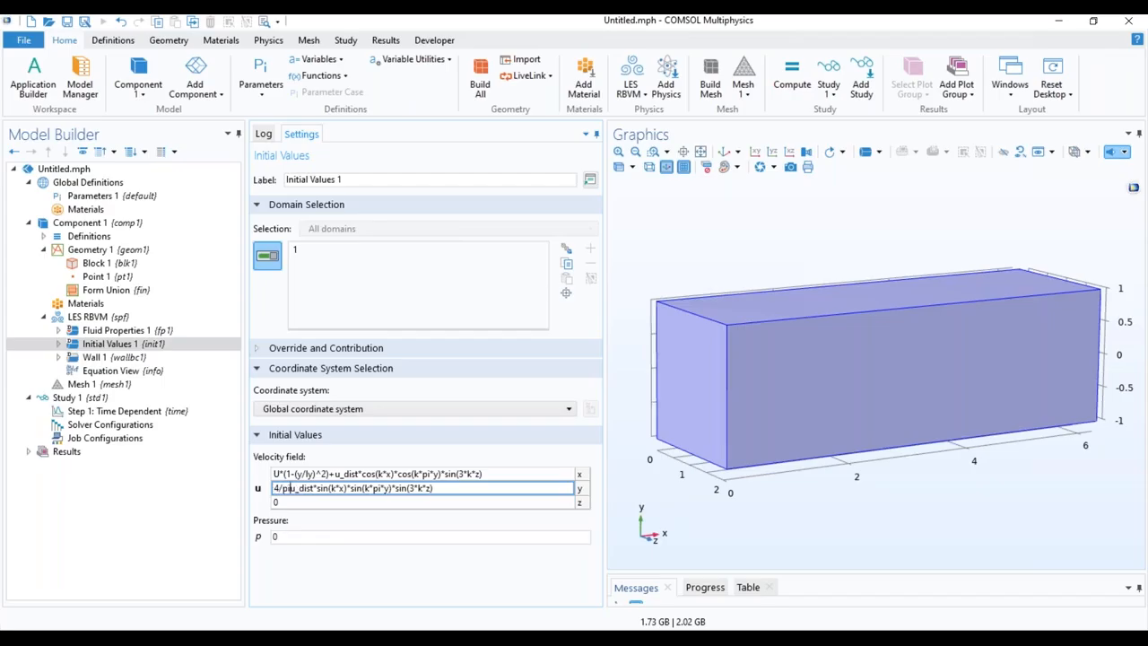
{"action": "type", "text": "*"}
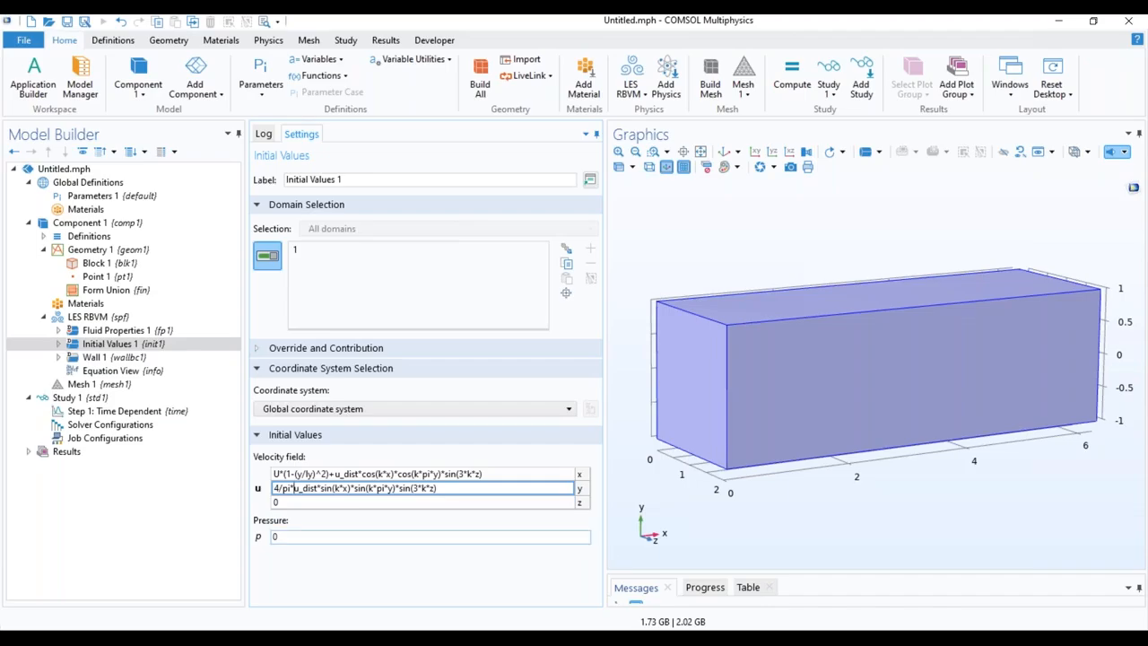
- Reuse the copied disturbance term for the initial z-velocity and edit it to u_dist*sin(k*x)*cos(k*pi*y)*cos(3*k*z)
{"action": "left_click", "coordinate": [347, 506]}
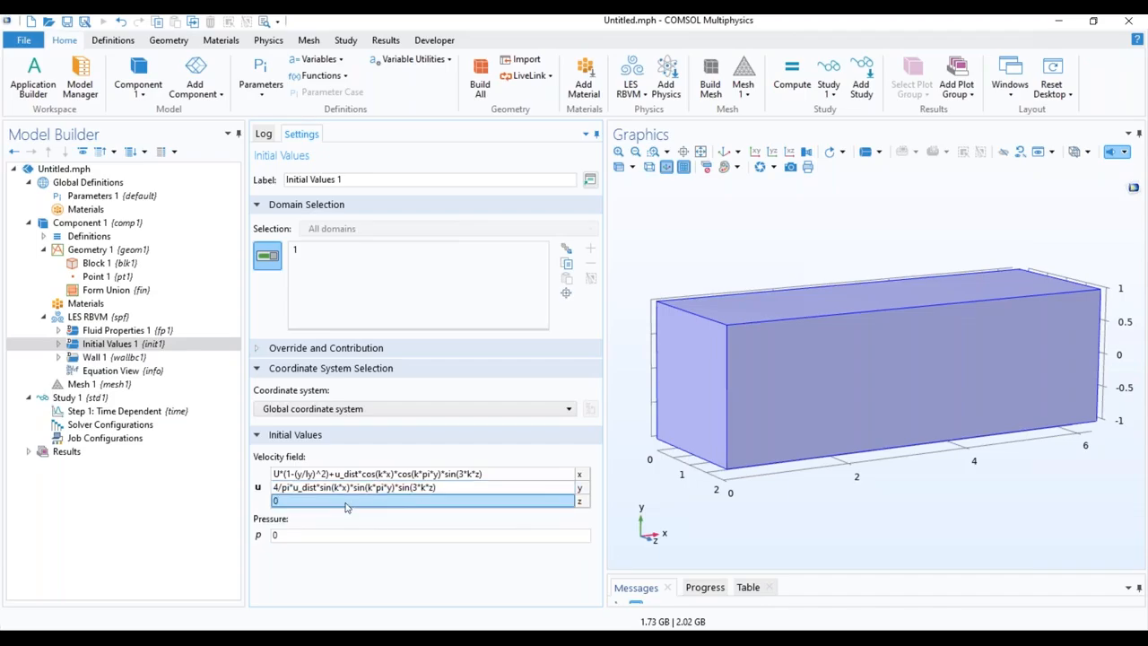
{"action": "key", "text": "ctrl+v"}
{"action": "left_click", "coordinate": [394, 502]}
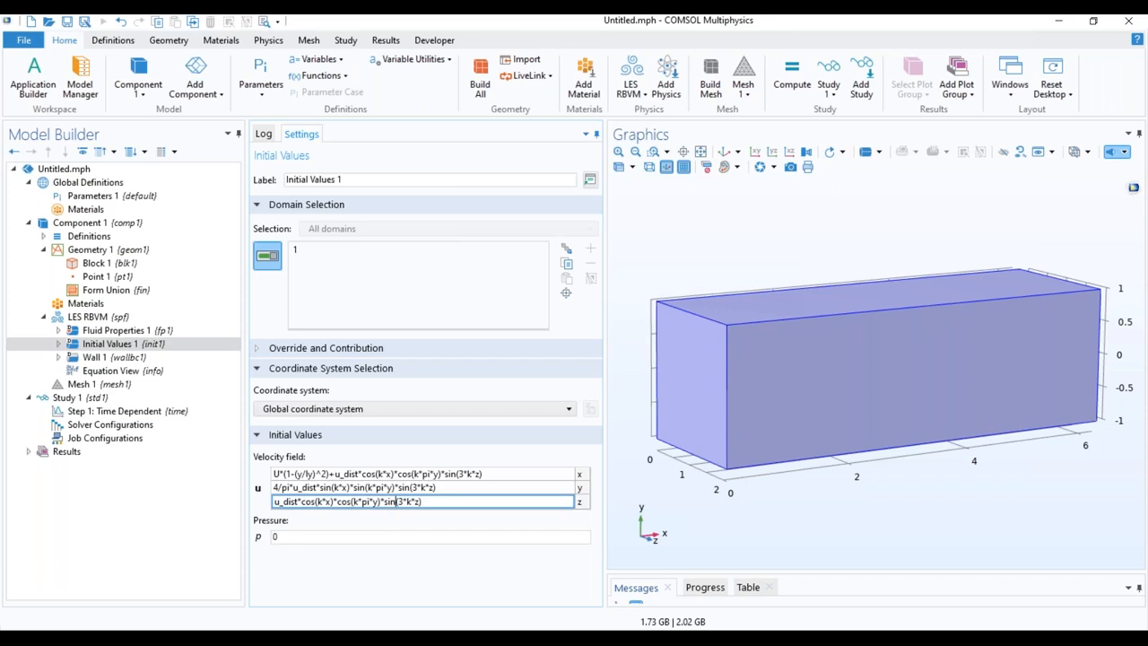
{"action": "key", "text": "BackSpace"}
{"action": "key", "text": "BackSpace"}
{"action": "key", "text": "BackSpace"}
{"action": "key", "text": "BackSpace"}
{"action": "type", "text": "cos("}
{"action": "key", "text": "Left"}
{"action": "key", "text": "BackSpace"}
{"action": "key", "text": "BackSpace"}
{"action": "key", "text": "BackSpace"}
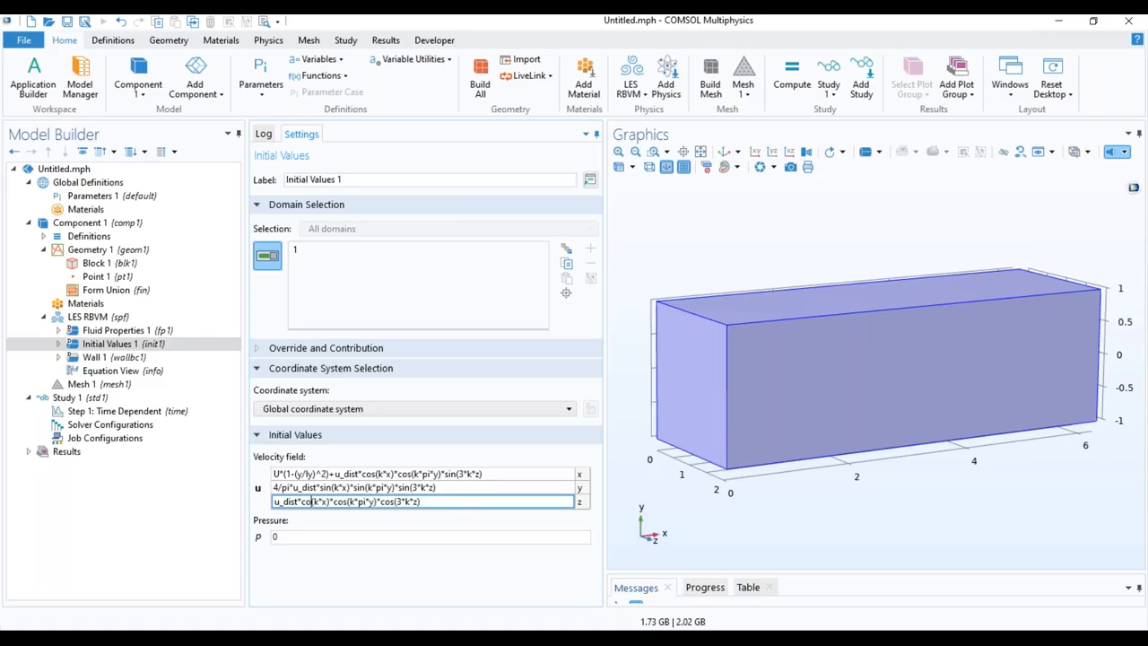
{"action": "type", "text": "sin"}
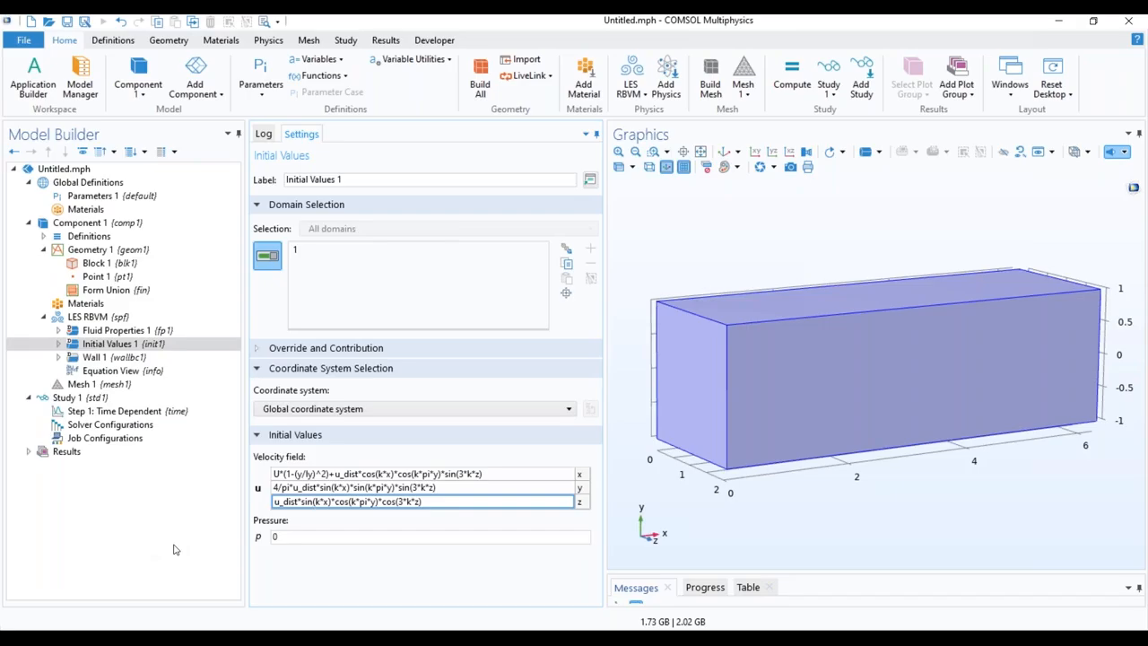
- Add a Volume Force to the LES RBVM physics on domain 1 with the x-component F_x
{"action": "right_click", "coordinate": [98, 318]}
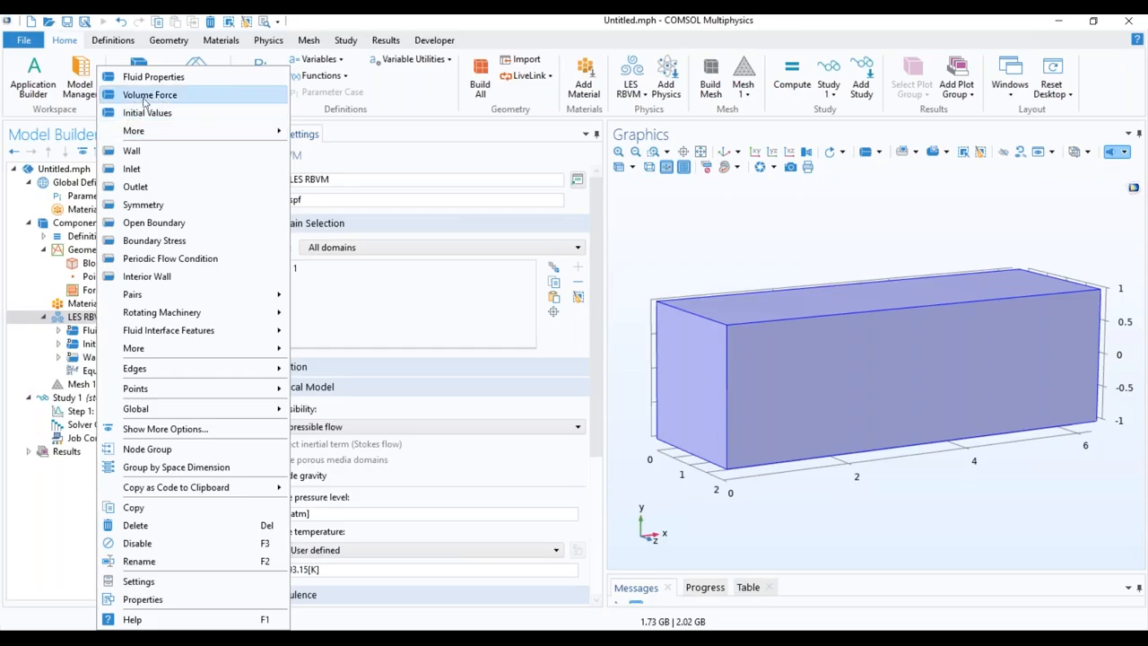
{"action": "left_click", "coordinate": [144, 96]}
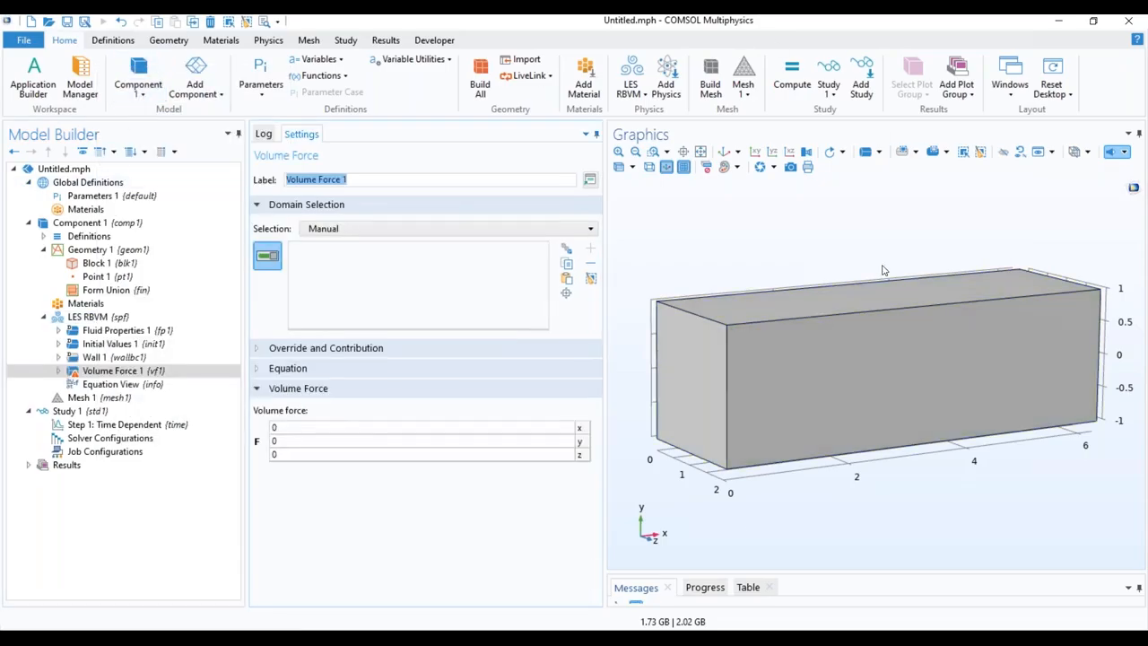
{"action": "left_click", "coordinate": [897, 350]}
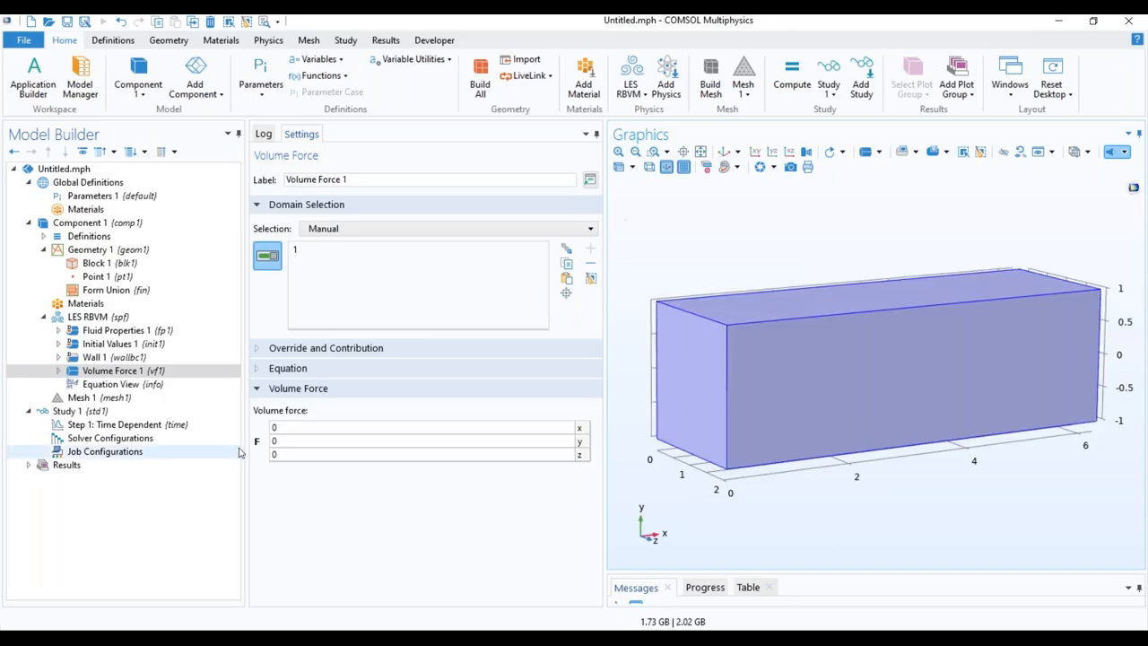
{"action": "left_click", "coordinate": [277, 429]}
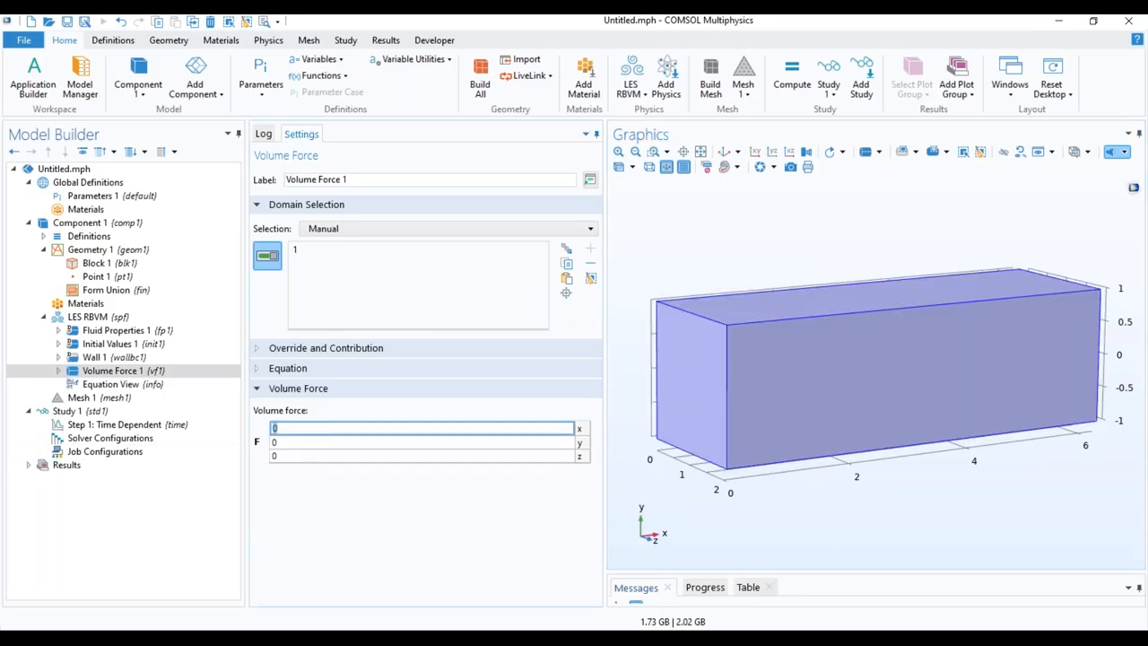
{"action": "type", "text": "F_x"}
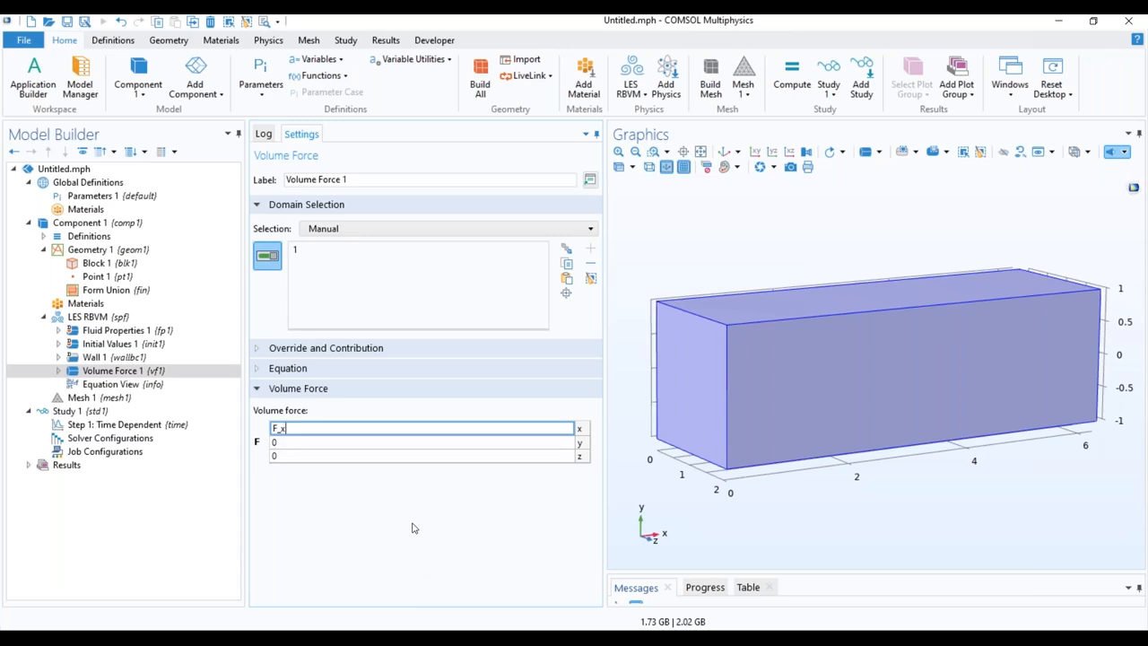
- Add a Periodic Flow Condition on the two end faces of the channel normal to x, boundaries 1 and 6
{"action": "left_click", "coordinate": [89, 317]}
{"action": "right_click", "coordinate": [112, 322]}
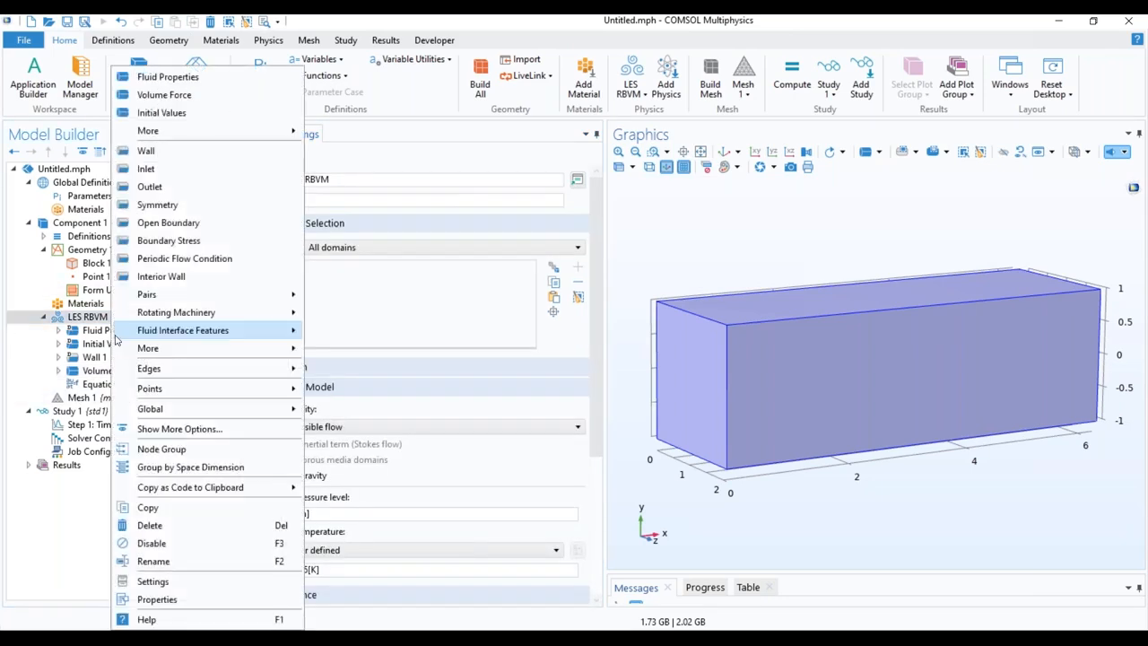
{"action": "left_click", "coordinate": [182, 259]}
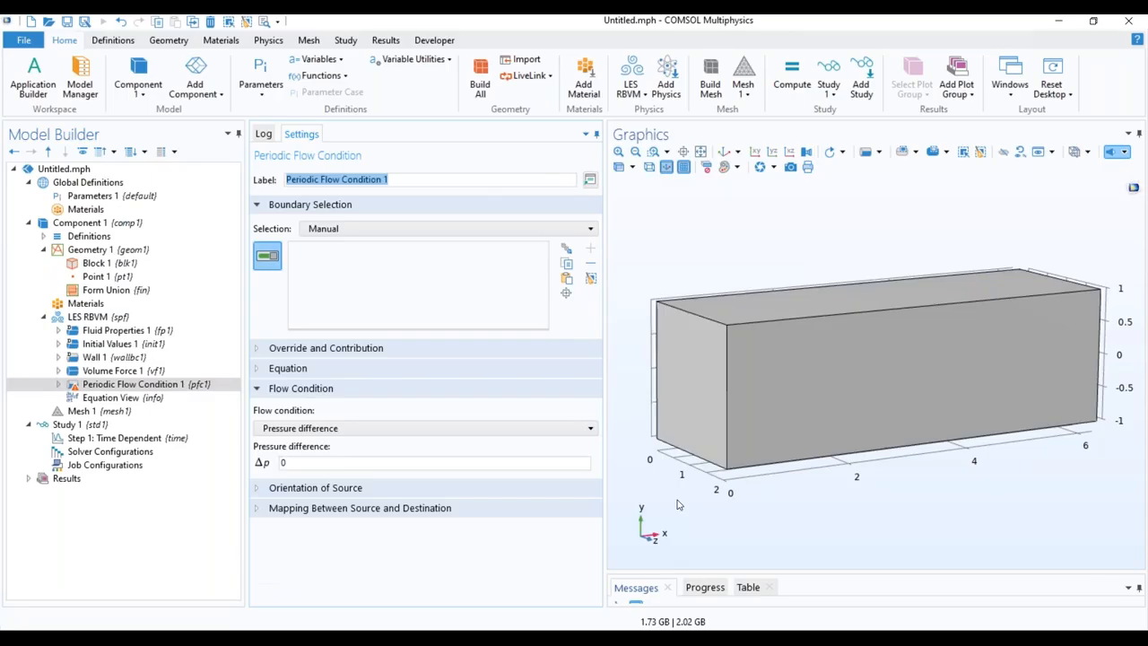
{"action": "left_click", "coordinate": [671, 403]}
{"action": "left_click_drag", "start_coordinate": [1069, 550], "coordinate": [993, 430]}
{"action": "left_click", "coordinate": [950, 399]}
{"action": "left_click_drag", "start_coordinate": [774, 503], "coordinate": [917, 461]}
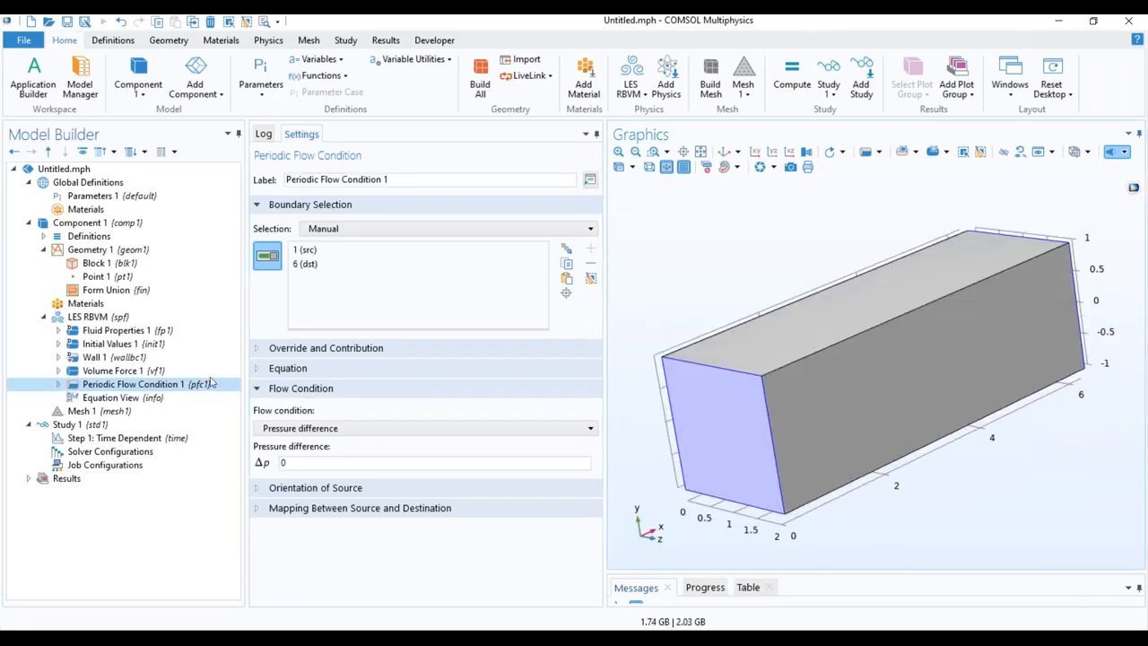
- Add a second Periodic Flow Condition on the two long side faces normal to z, boundaries 3 and 4
{"action": "right_click", "coordinate": [101, 318]}
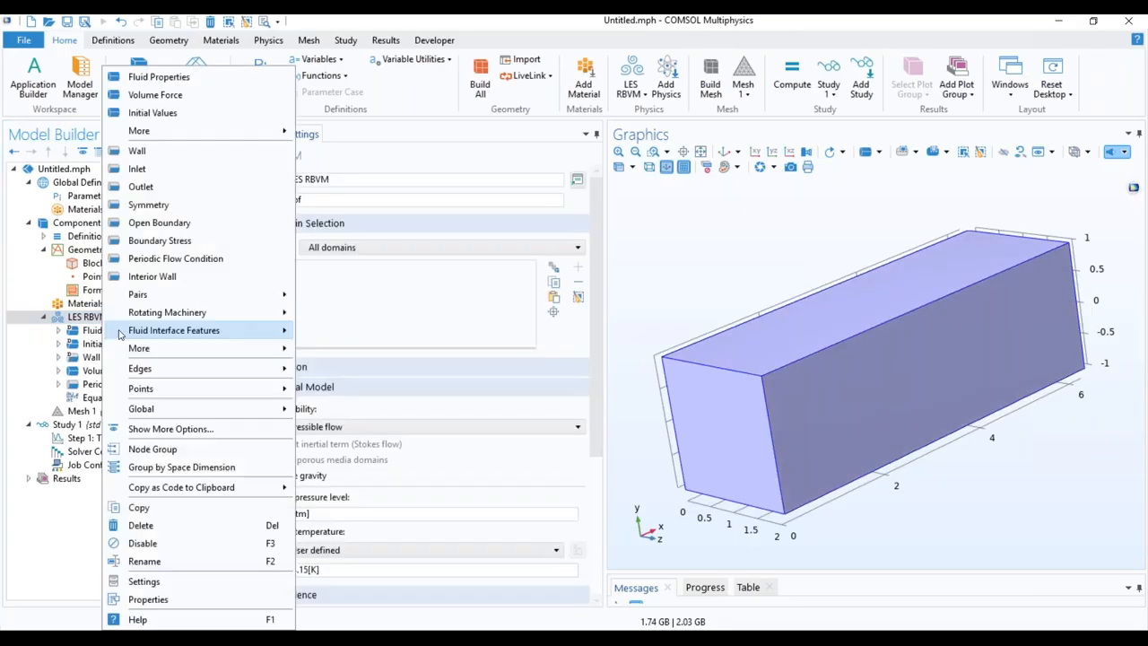
{"action": "left_click", "coordinate": [146, 259]}
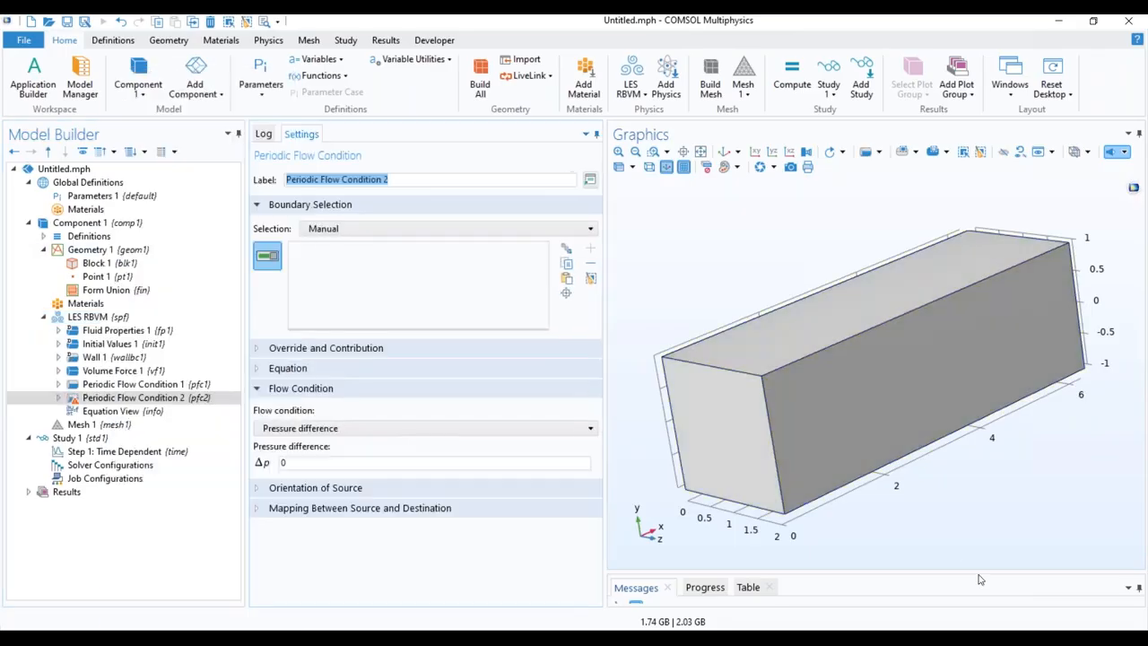
{"action": "left_click_drag", "start_coordinate": [965, 555], "coordinate": [1048, 544]}
{"action": "left_click", "coordinate": [897, 409]}
{"action": "left_click", "coordinate": [886, 456]}
{"action": "left_click_drag", "start_coordinate": [972, 543], "coordinate": [705, 541]}
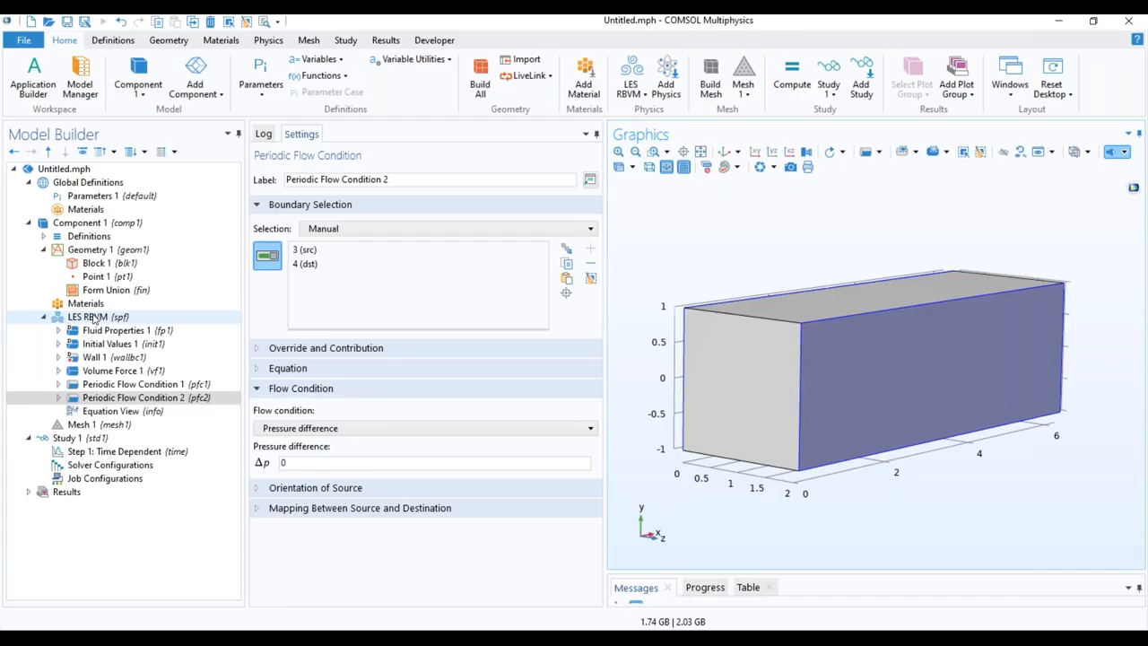
{"action": "left_click", "coordinate": [94, 317]}
{"action": "right_click", "coordinate": [94, 318]}
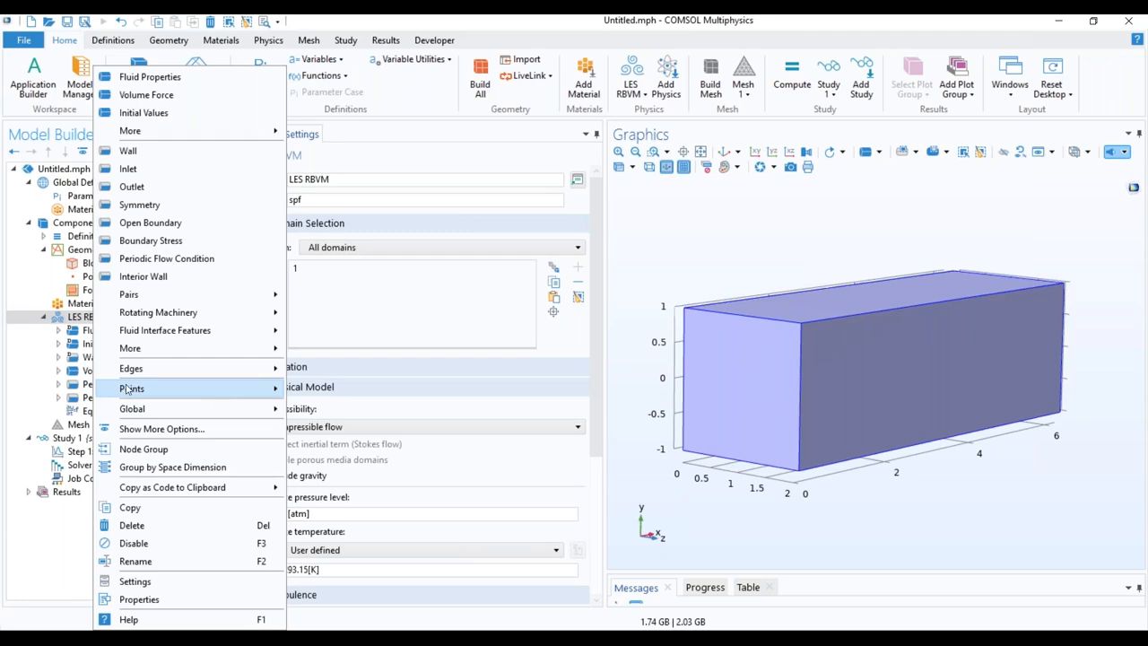
{"action": "left_click", "coordinate": [24, 277]}
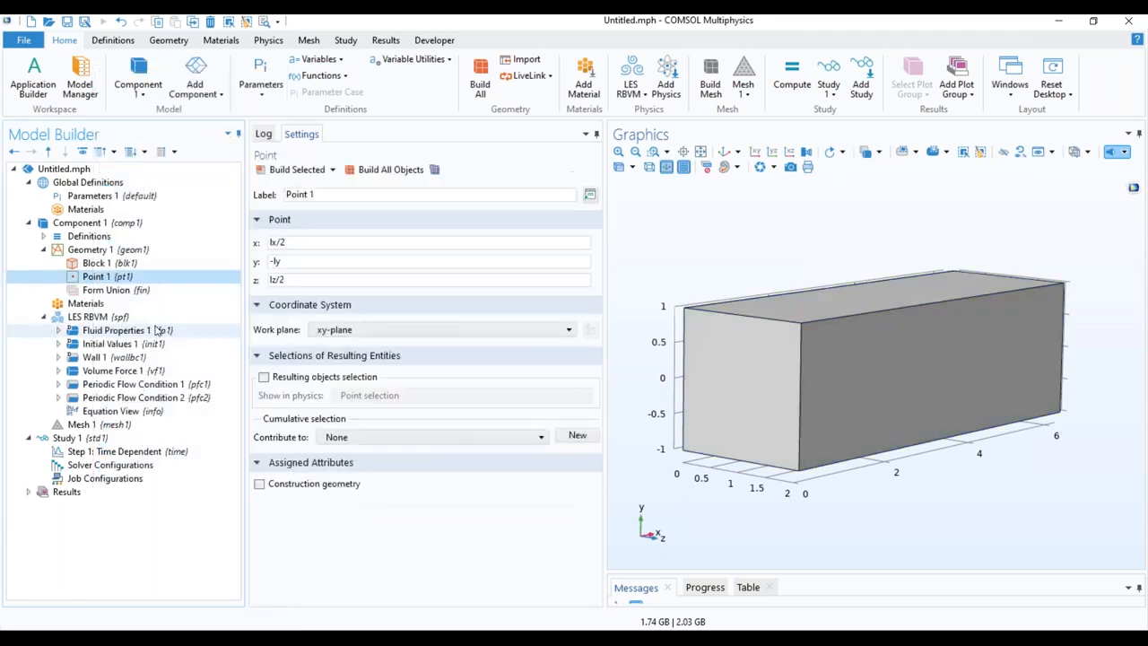
{"action": "left_click", "coordinate": [90, 317]}
{"action": "right_click", "coordinate": [97, 320]}
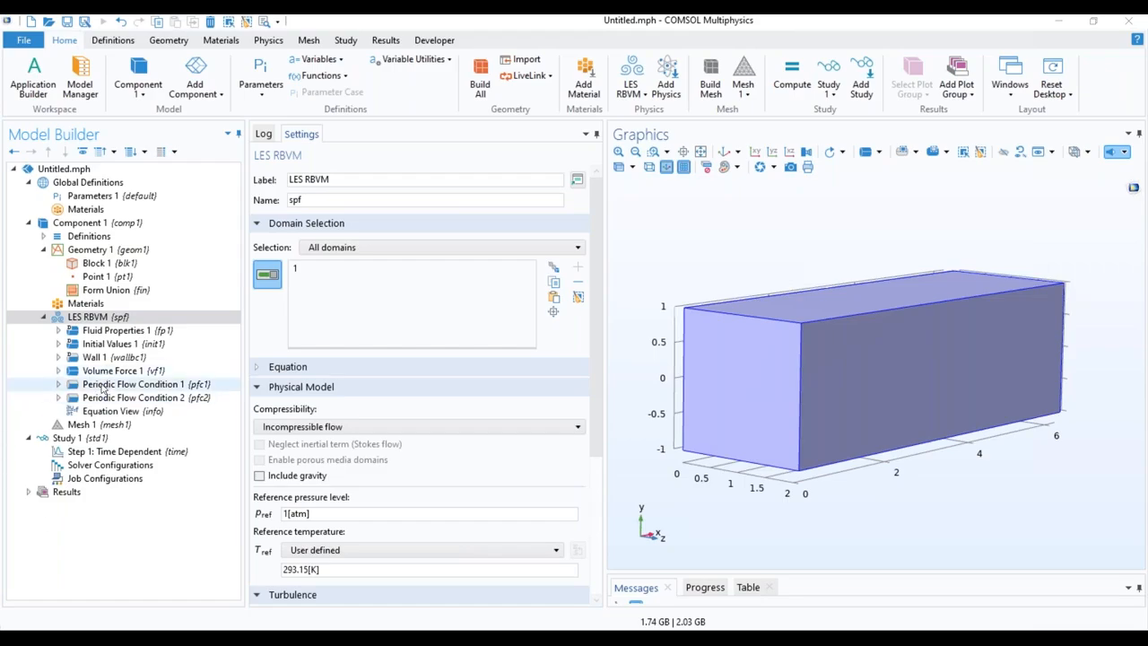
- Add a Pressure Point Constraint to the LES RBVM physics at point 5, in the middle of the channel's bottom wall
{"action": "left_click", "coordinate": [100, 319]}
{"action": "right_click", "coordinate": [106, 321]}
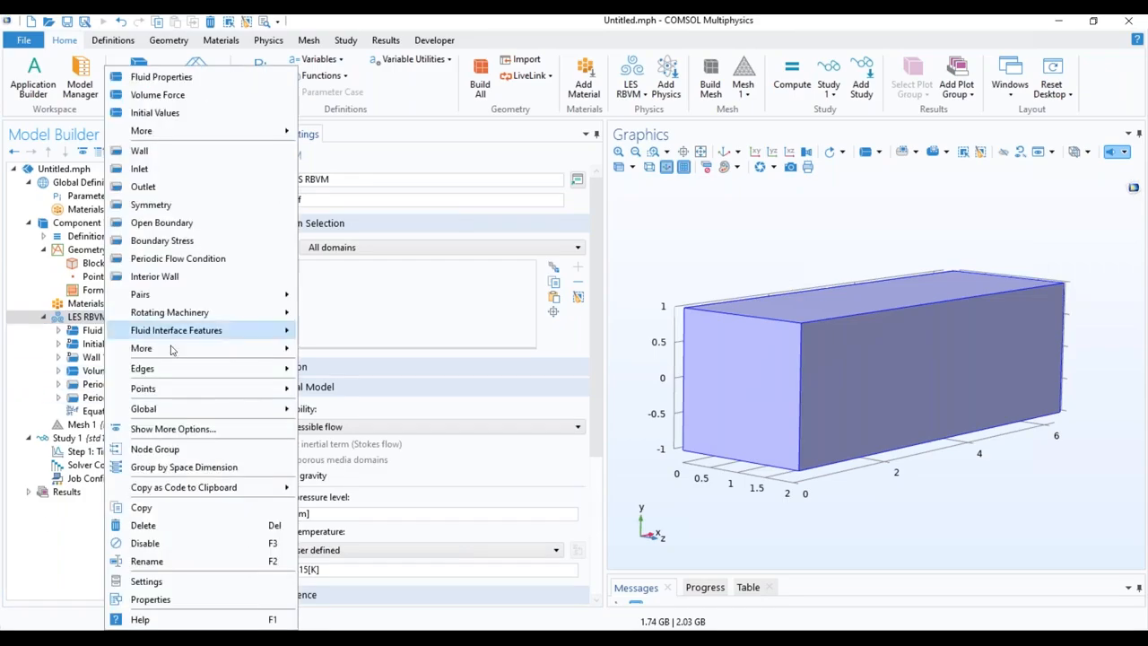
{"action": "mouse_move", "coordinate": [189, 391]}
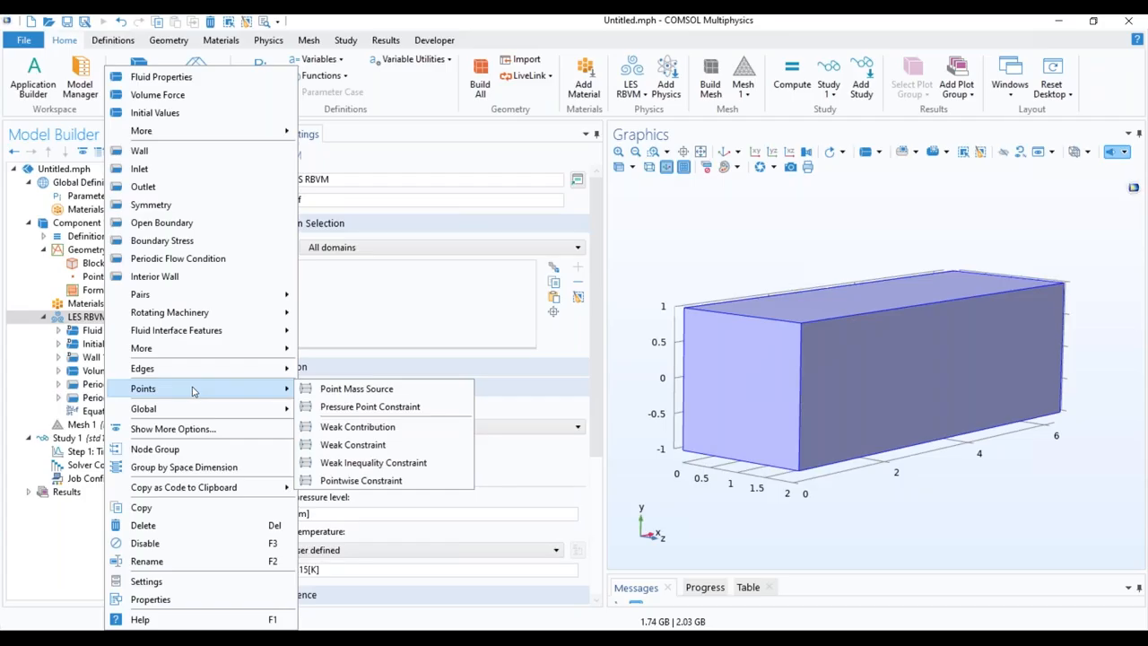
{"action": "left_click", "coordinate": [356, 408]}
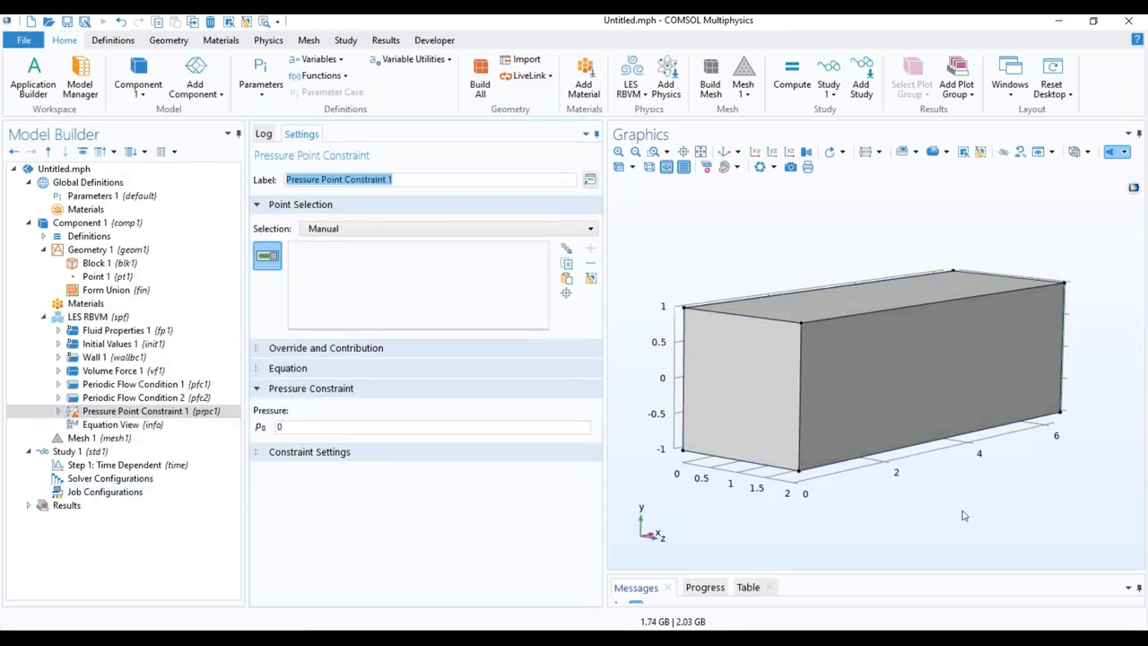
{"action": "left_click_drag", "start_coordinate": [928, 523], "coordinate": [887, 420]}
{"action": "left_click", "coordinate": [885, 421]}
{"action": "left_click_drag", "start_coordinate": [802, 489], "coordinate": [806, 555]}
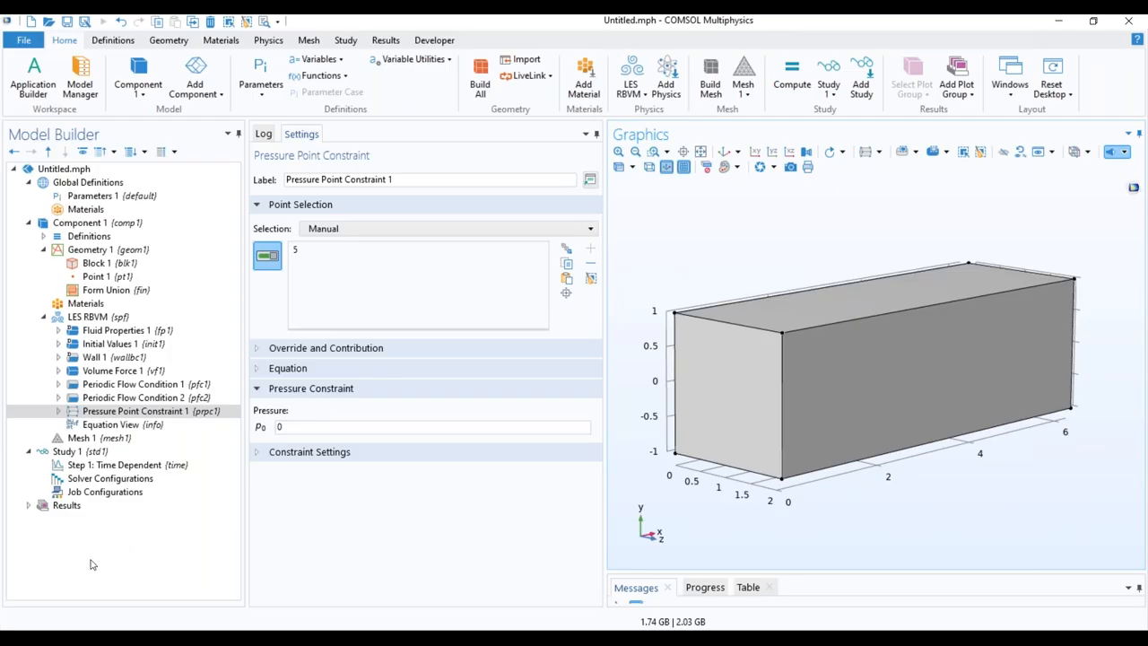
- Add a Mapped boundary mesh to Mesh 1 on boundary 1, the channel's end face at x = 0
{"action": "left_click", "coordinate": [98, 439]}
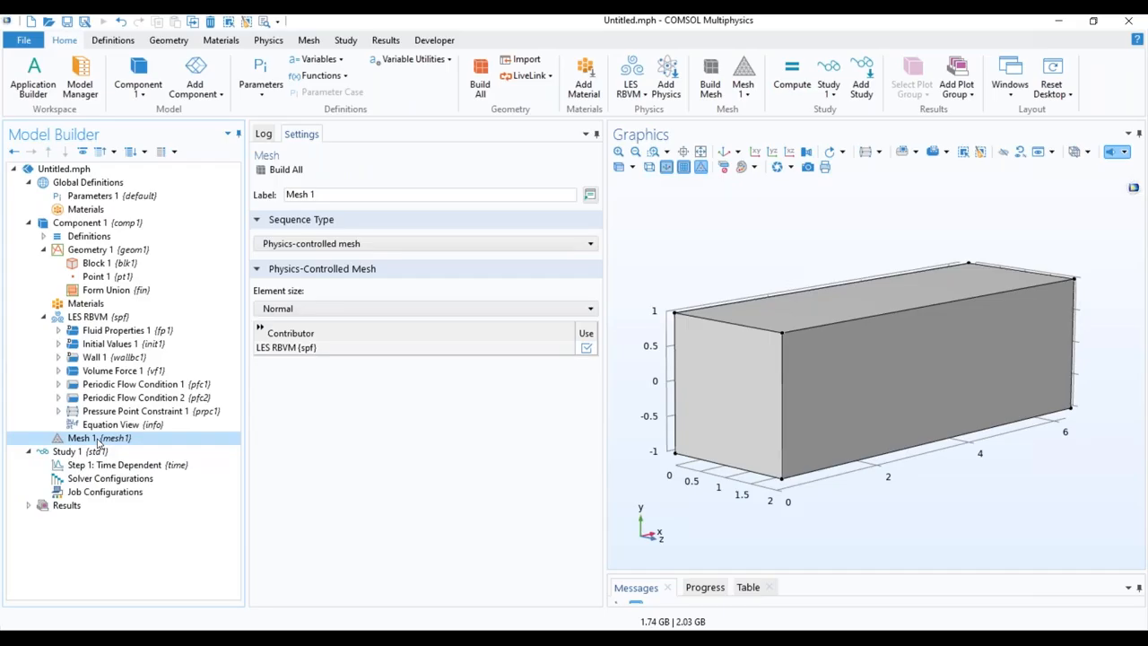
{"action": "right_click", "coordinate": [99, 440]}
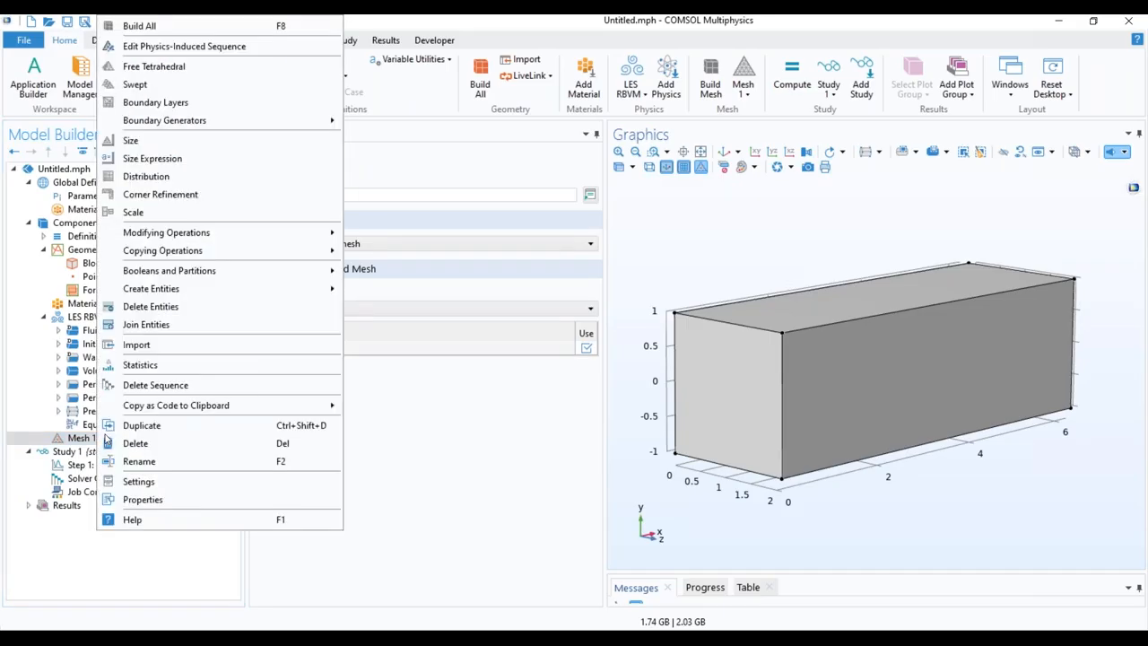
{"action": "mouse_move", "coordinate": [223, 122]}
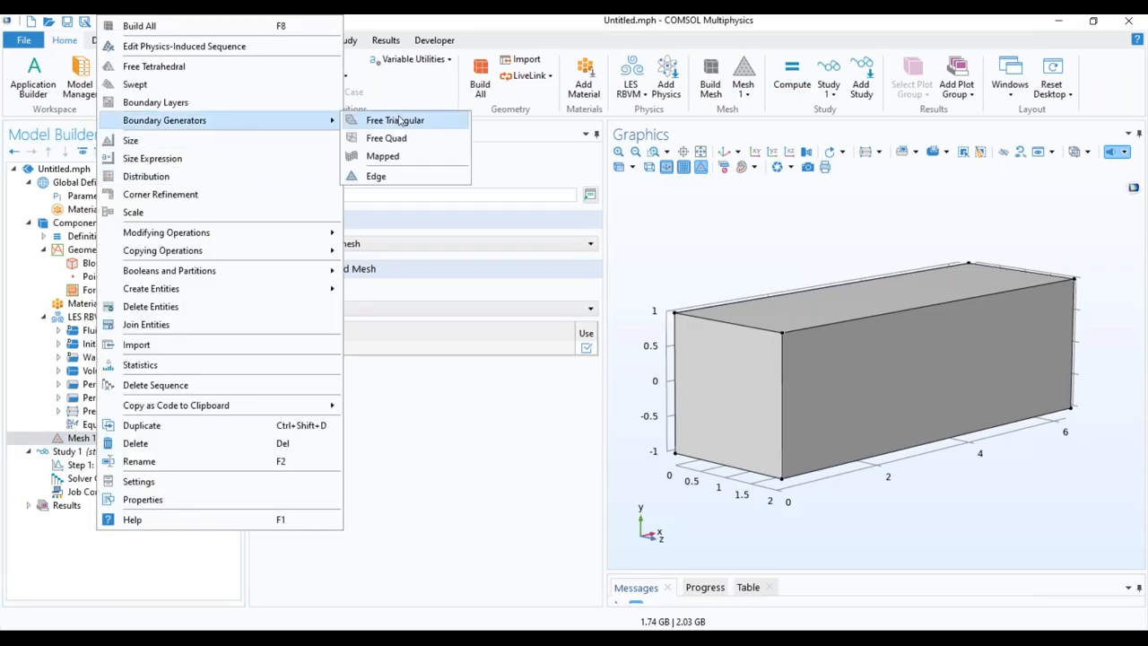
{"action": "left_click", "coordinate": [393, 156]}
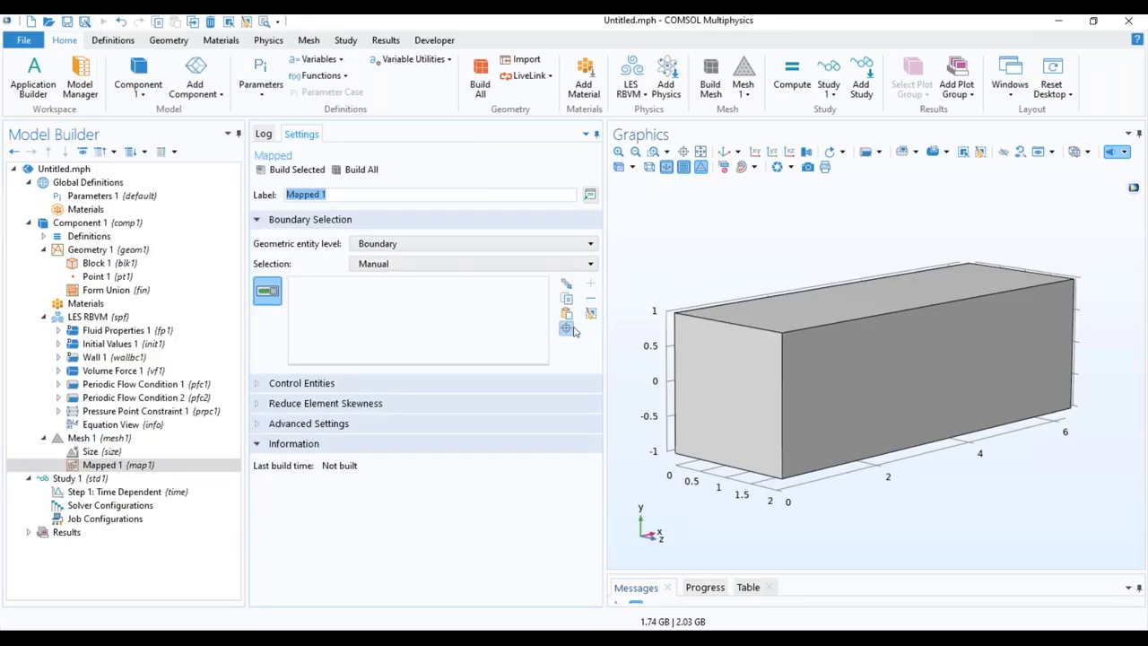
{"action": "left_click", "coordinate": [741, 424]}
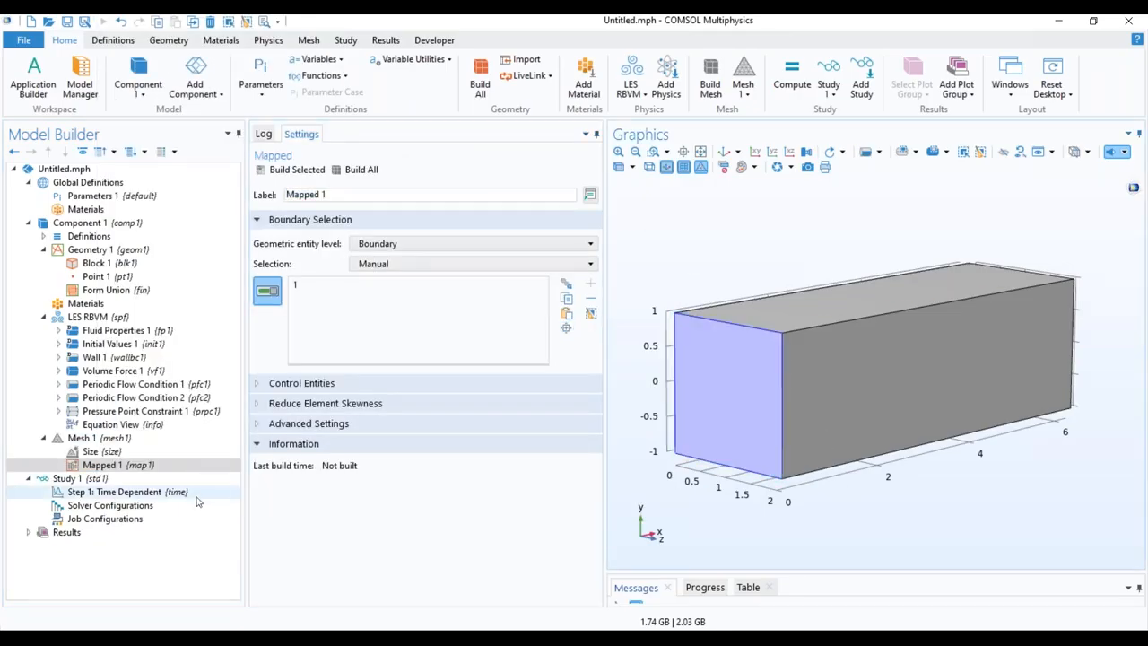
- Add a Distribution to the Mapped mesh on the two vertical edges of the end face, edges 2 and 4
{"action": "right_click", "coordinate": [119, 468]}
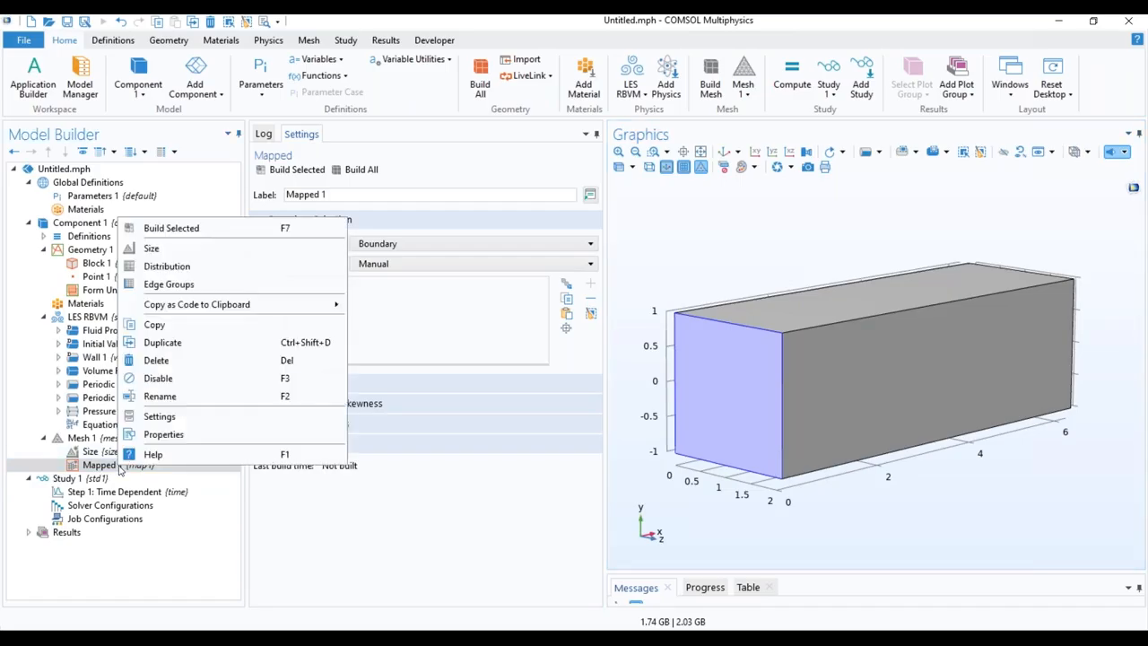
{"action": "left_click", "coordinate": [165, 266]}
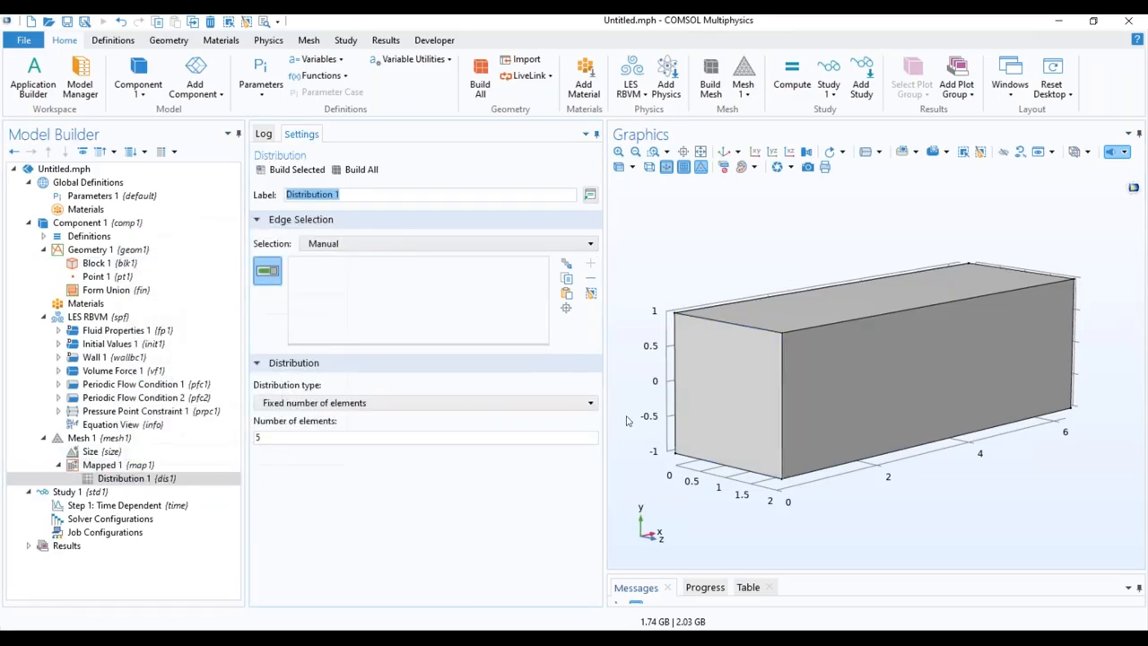
{"action": "left_click", "coordinate": [675, 394]}
{"action": "left_click", "coordinate": [783, 432]}
- Make the vertical edges' distribution Predefined with 64 elements, element ratio 48, Exponential growth rate and symmetric distribution
{"action": "left_click", "coordinate": [371, 404]}
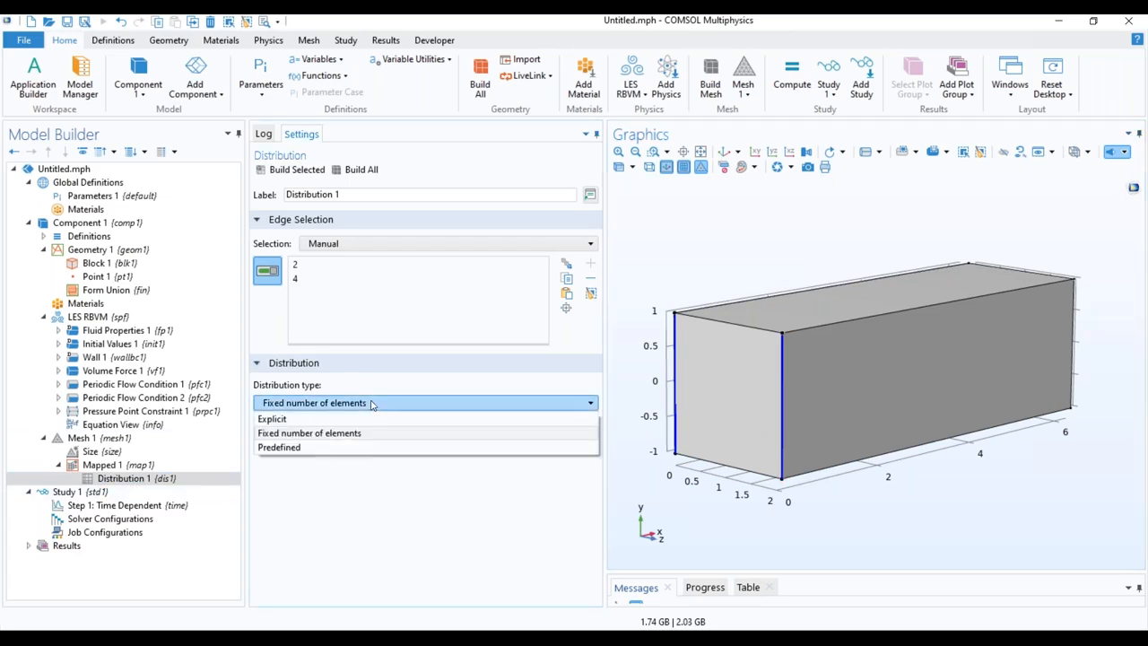
{"action": "left_click", "coordinate": [356, 447]}
{"action": "left_click_drag", "start_coordinate": [271, 436], "coordinate": [241, 438]}
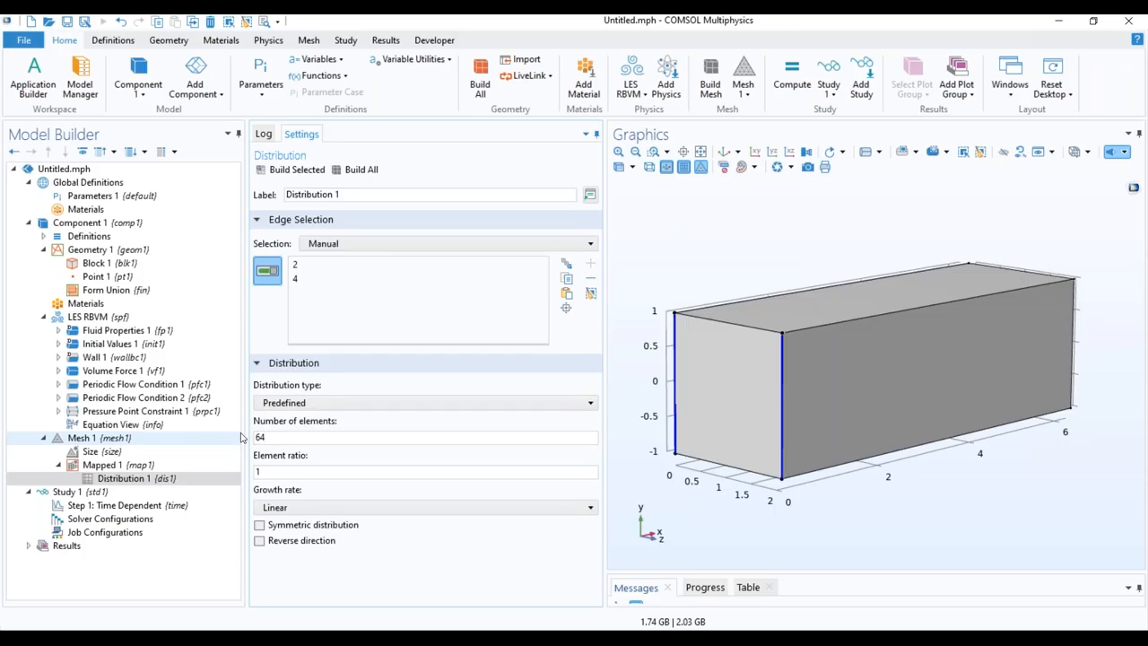
{"action": "left_click", "coordinate": [265, 471]}
{"action": "left_click_drag", "start_coordinate": [258, 473], "coordinate": [252, 472]}
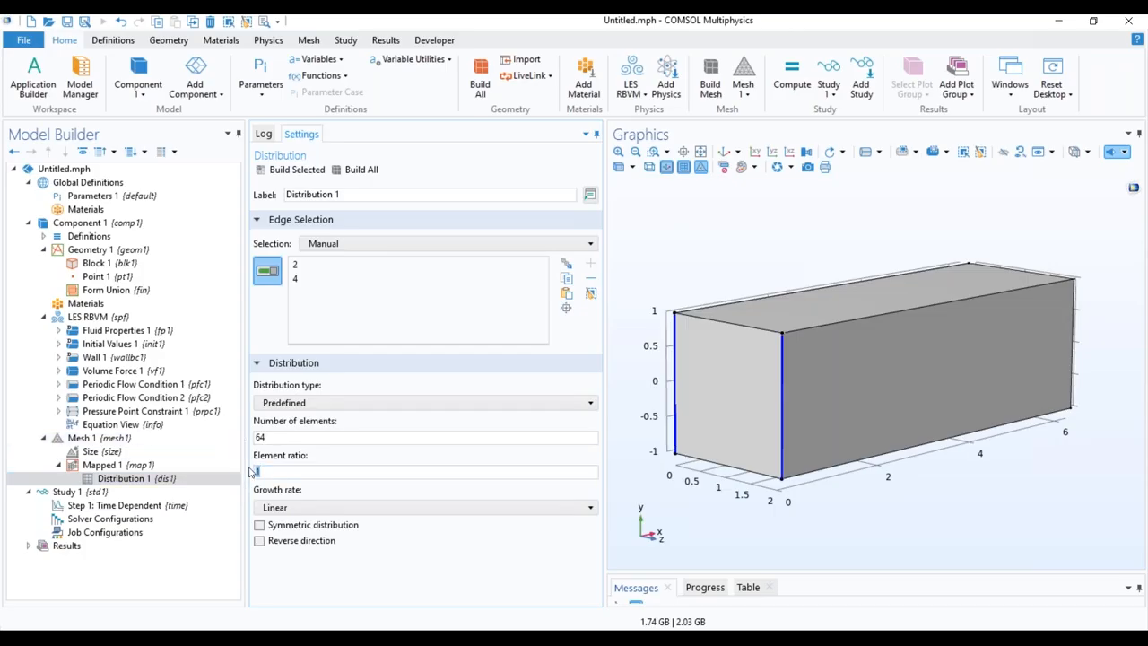
{"action": "type", "text": "48"}
{"action": "left_click", "coordinate": [287, 508]}
{"action": "left_click", "coordinate": [289, 538]}
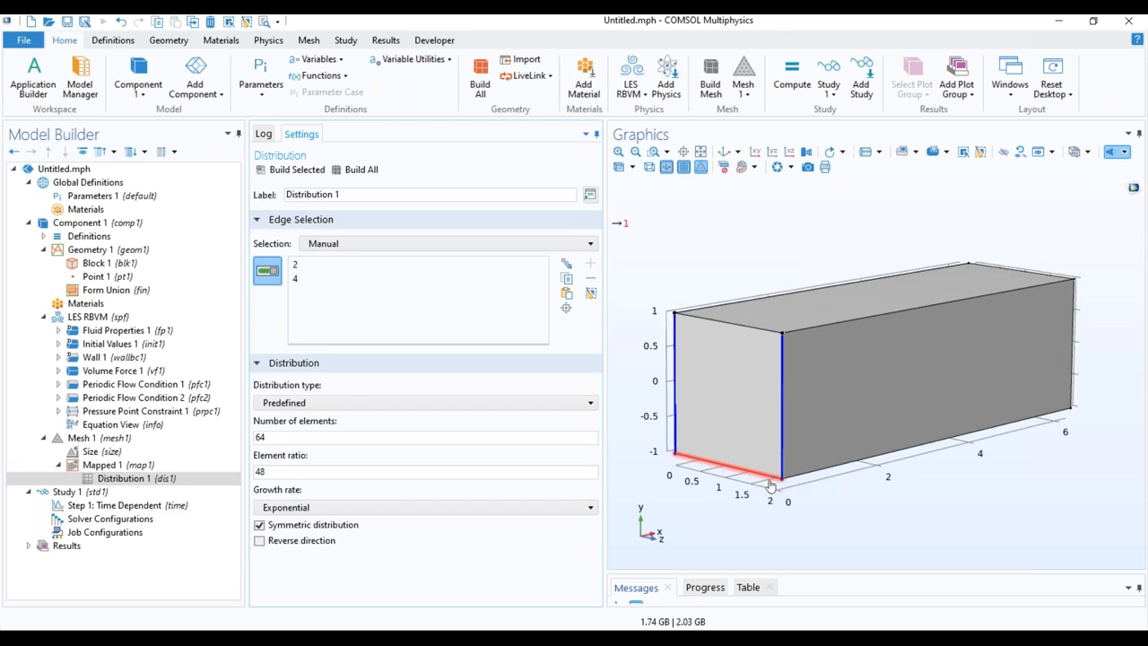
- Add a second Distribution to the Mapped mesh on the end face's horizontal edges 1 and 6, with a fixed number of 64 elements
{"action": "right_click", "coordinate": [125, 466]}
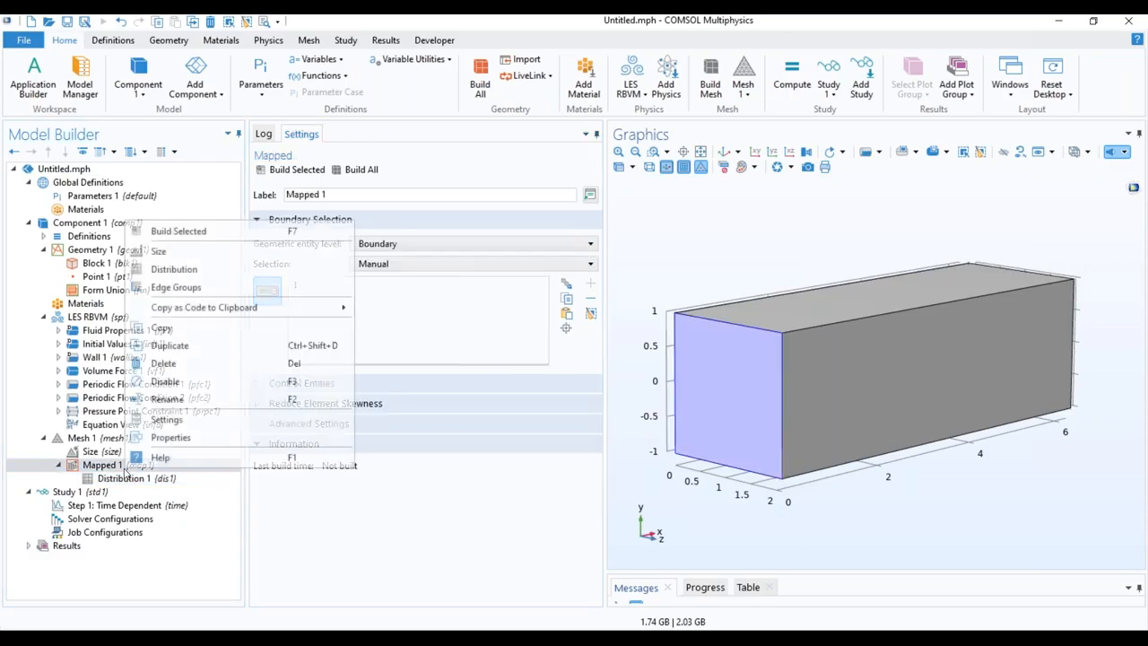
{"action": "left_click", "coordinate": [185, 270]}
{"action": "left_click", "coordinate": [722, 465]}
{"action": "left_click", "coordinate": [758, 335]}
{"action": "left_click", "coordinate": [276, 434]}
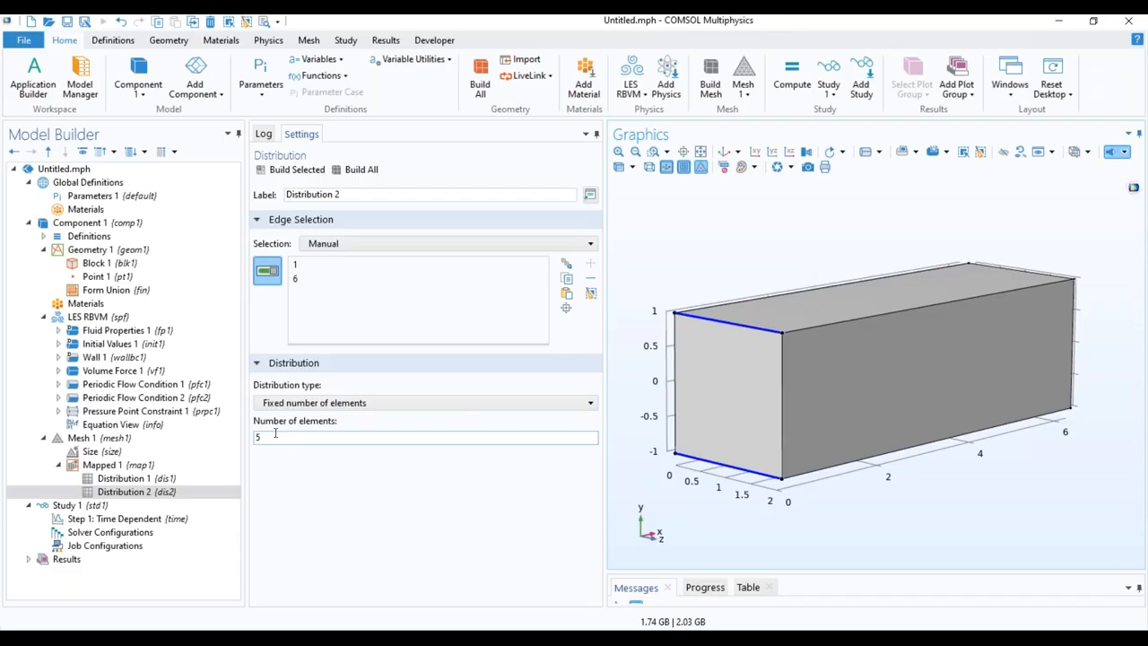
{"action": "double_click", "coordinate": [276, 434]}
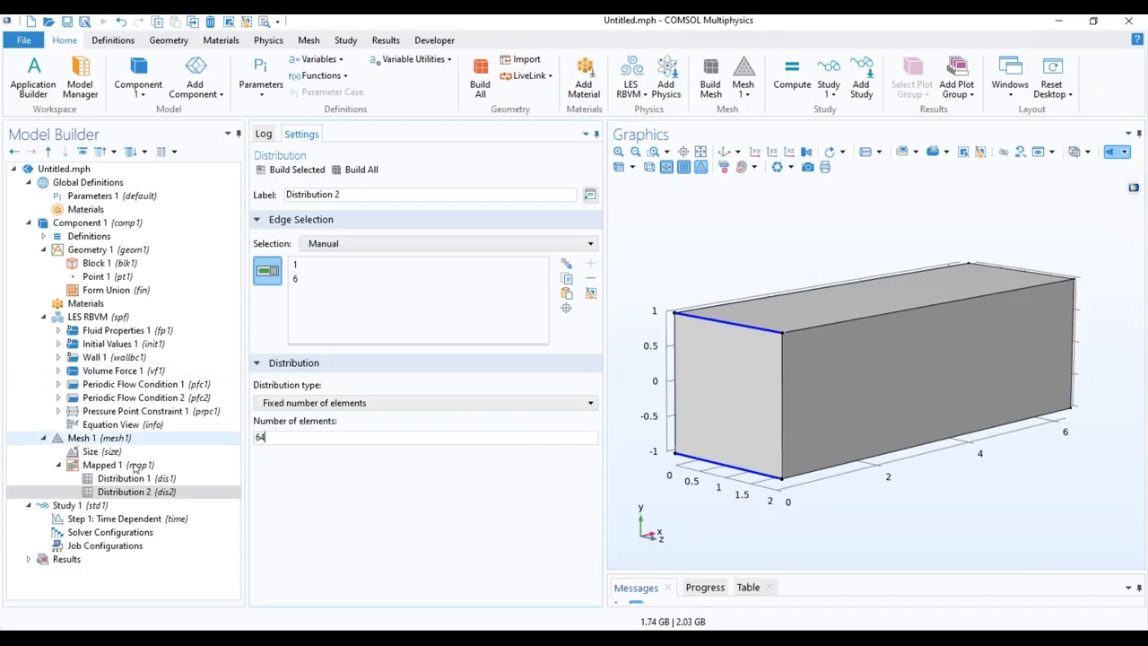
- Add a Swept mesh operation to Mesh 1 with boundary 1 as its source face
{"action": "left_click", "coordinate": [96, 439]}
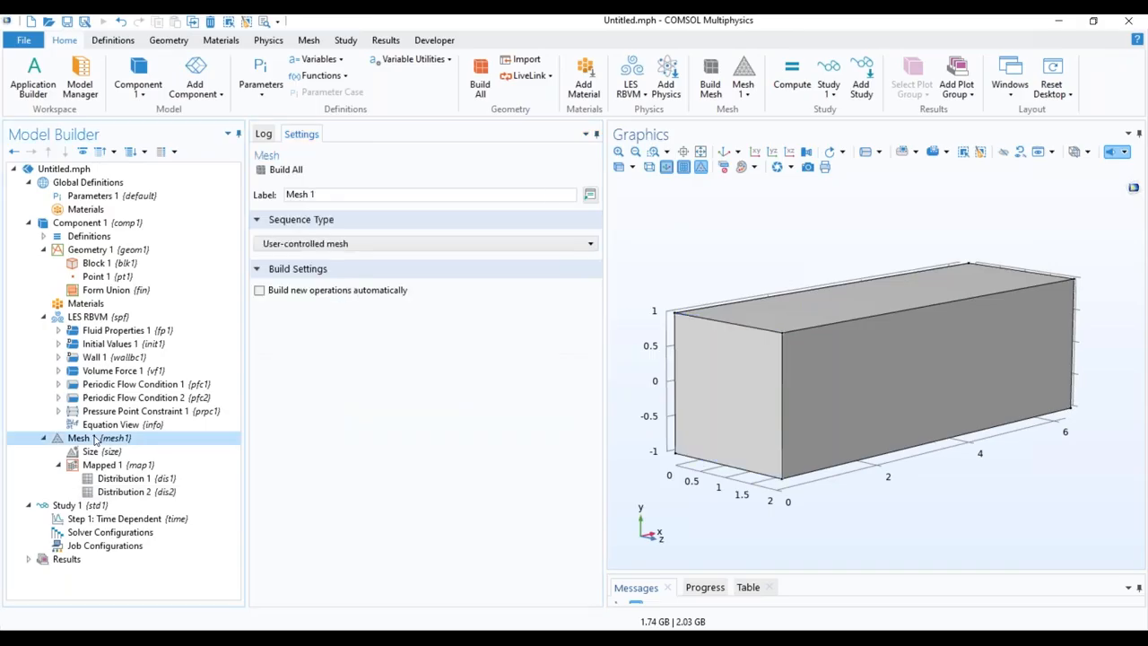
{"action": "right_click", "coordinate": [96, 438]}
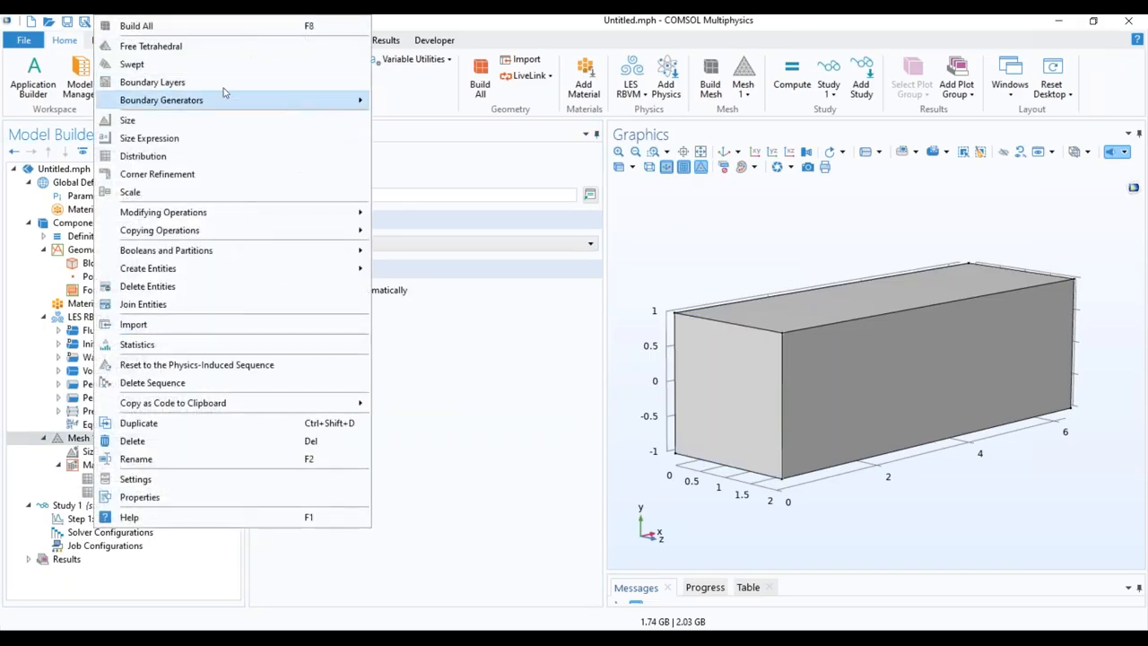
{"action": "left_click", "coordinate": [205, 68]}
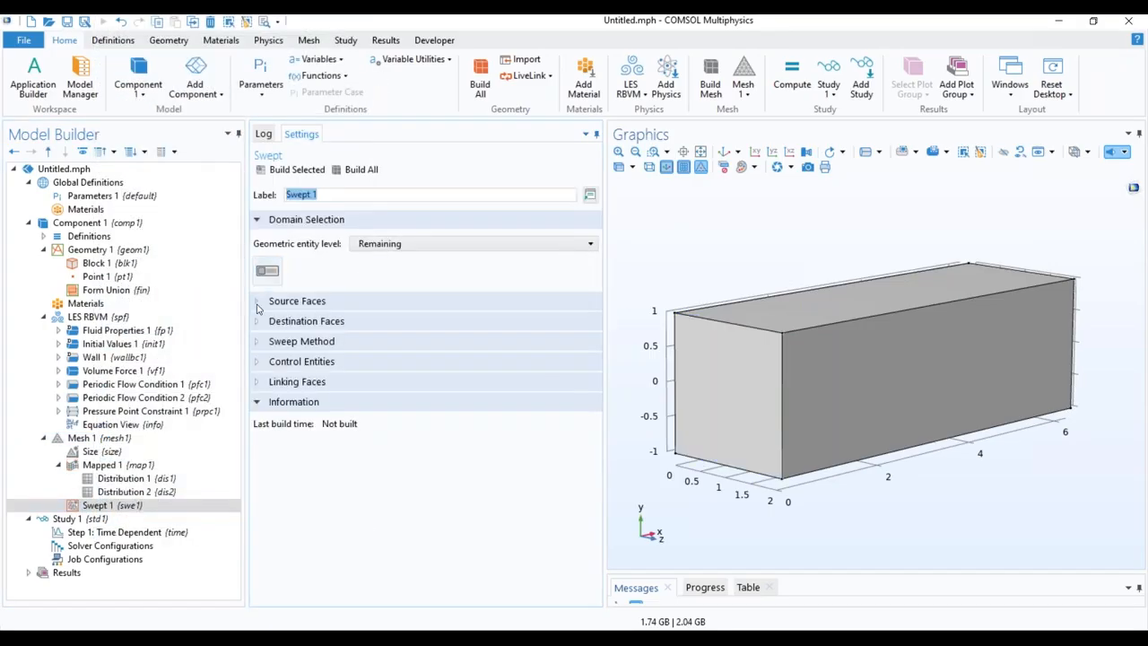
{"action": "left_click", "coordinate": [256, 303]}
{"action": "left_click", "coordinate": [691, 393]}
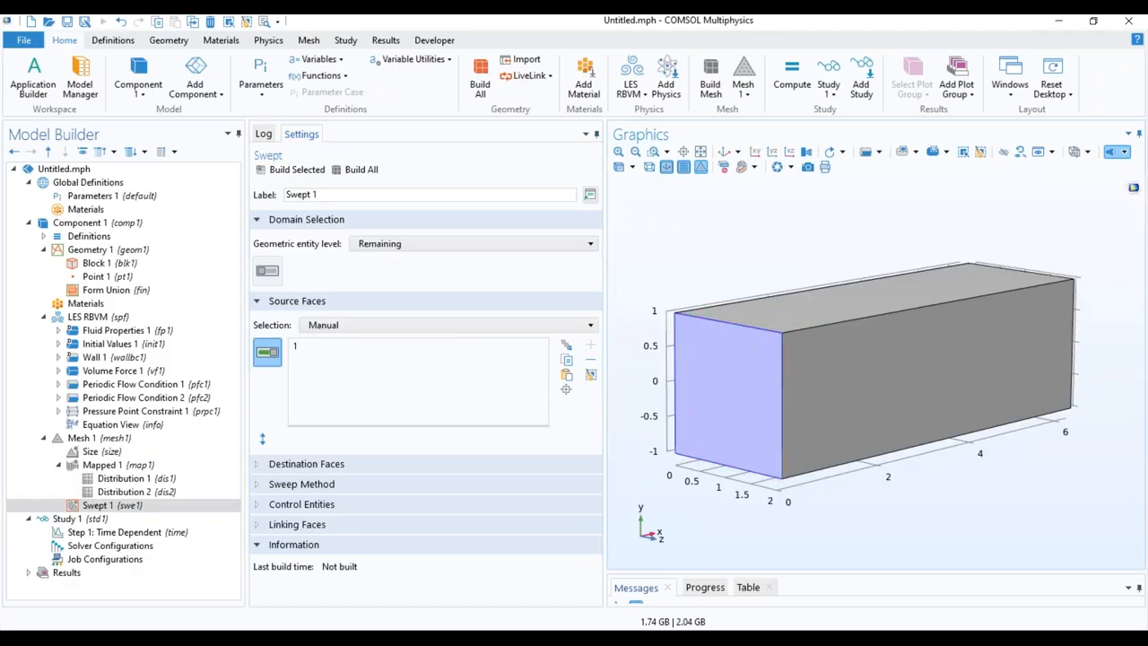
{"action": "mouse_move", "coordinate": [972, 481]}
{"action": "left_mouse_down"}
{"action": "mouse_move", "coordinate": [874, 494]}
{"action": "mouse_move", "coordinate": [1067, 345]}
{"action": "mouse_move", "coordinate": [979, 494]}
{"action": "left_mouse_up"}
{"action": "left_click", "coordinate": [1072, 344]}
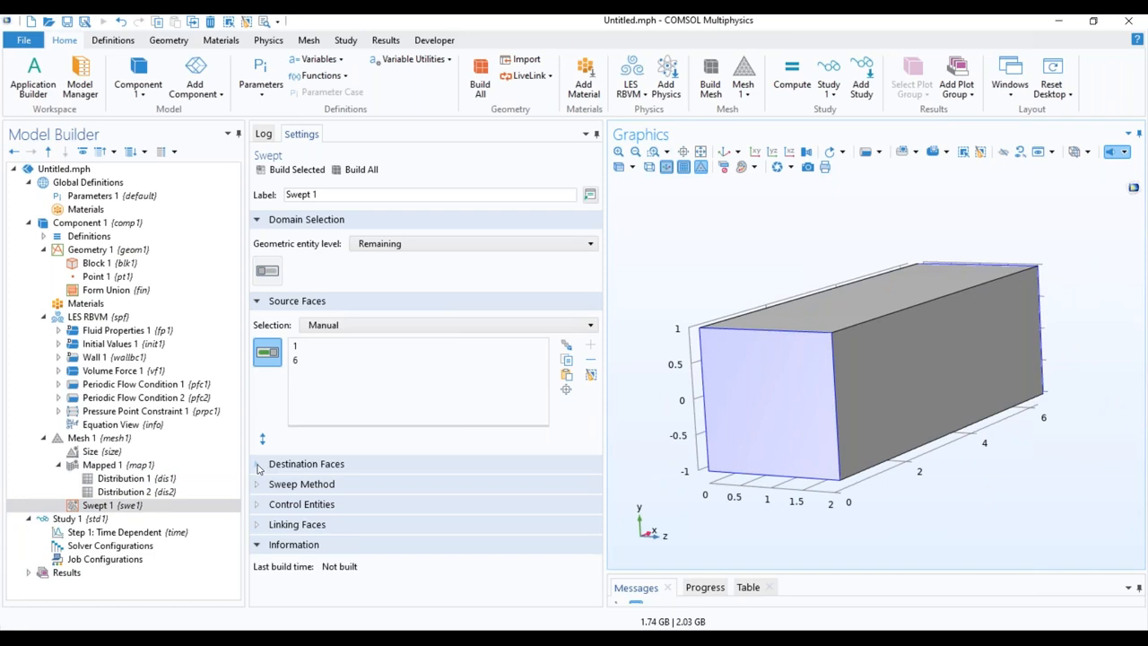
{"action": "left_click", "coordinate": [297, 361]}
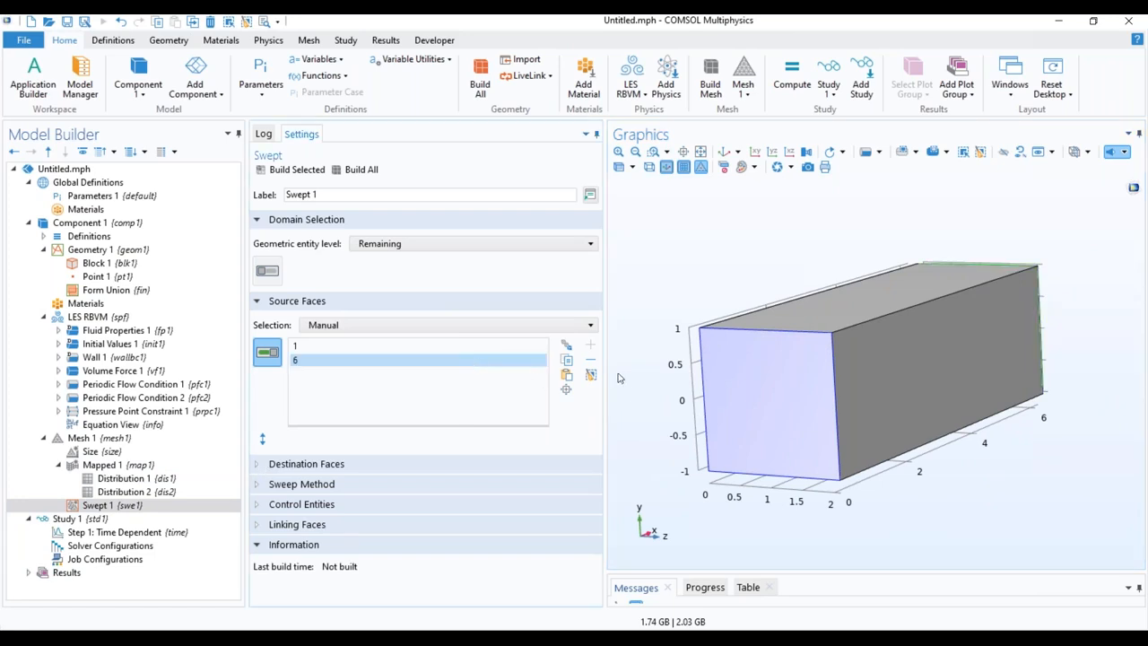
{"action": "left_click", "coordinate": [591, 358]}
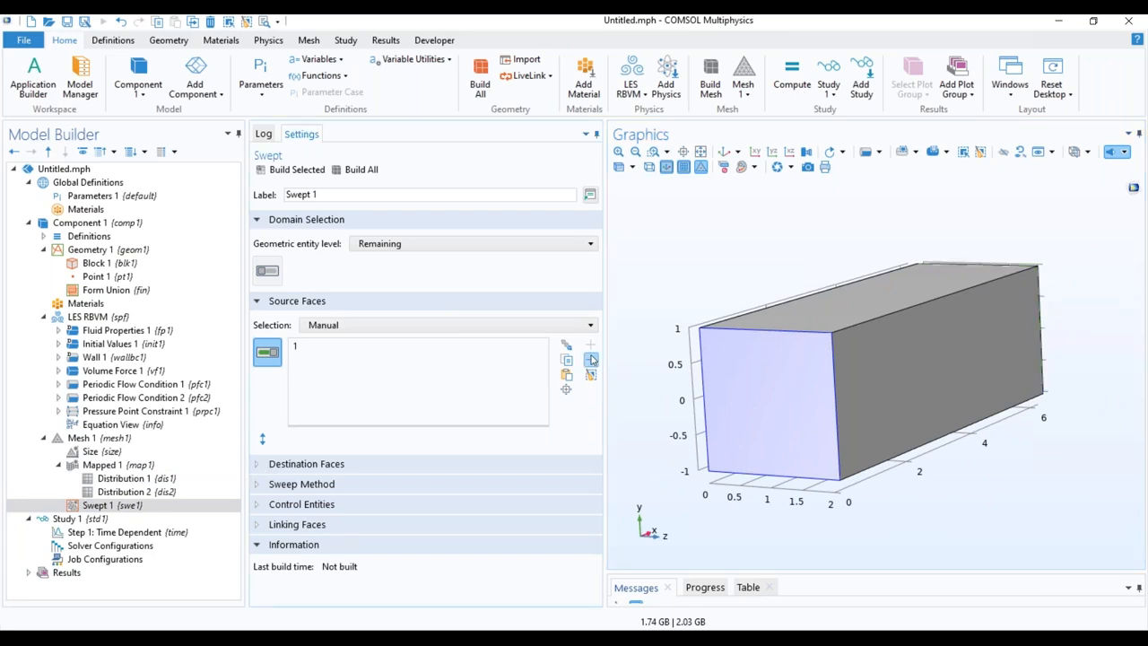
- Set the opposite end face of the channel, boundary 6, as the destination face of the Swept mesh
{"action": "left_click", "coordinate": [258, 464]}
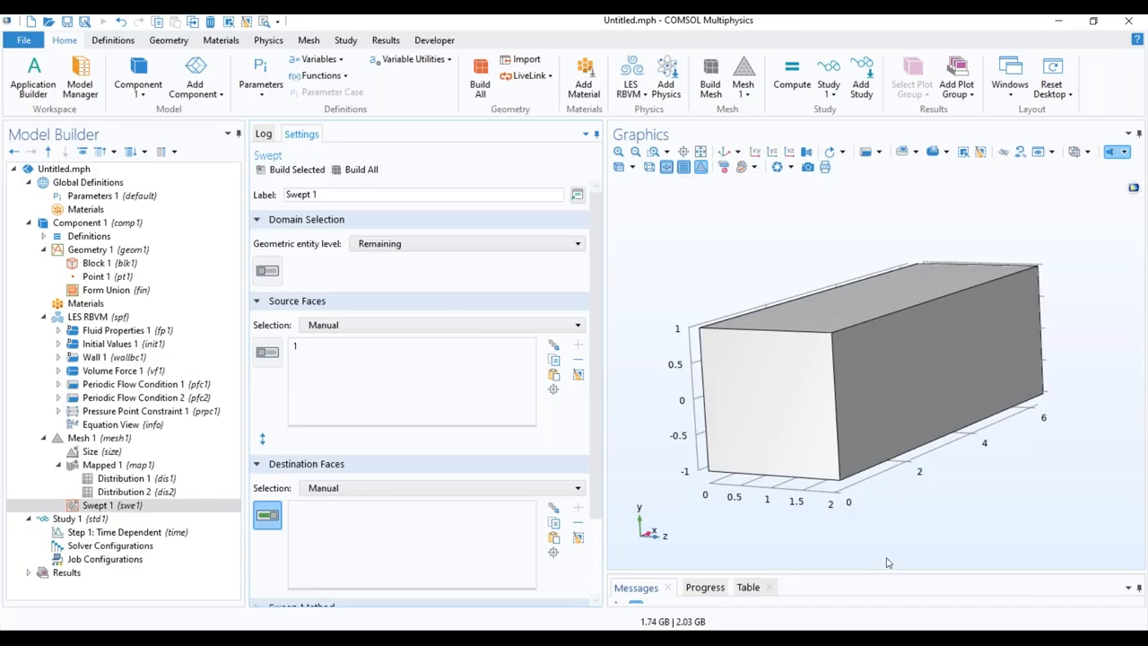
{"action": "left_click_drag", "start_coordinate": [886, 552], "coordinate": [897, 502]}
{"action": "left_click", "coordinate": [1068, 377]}
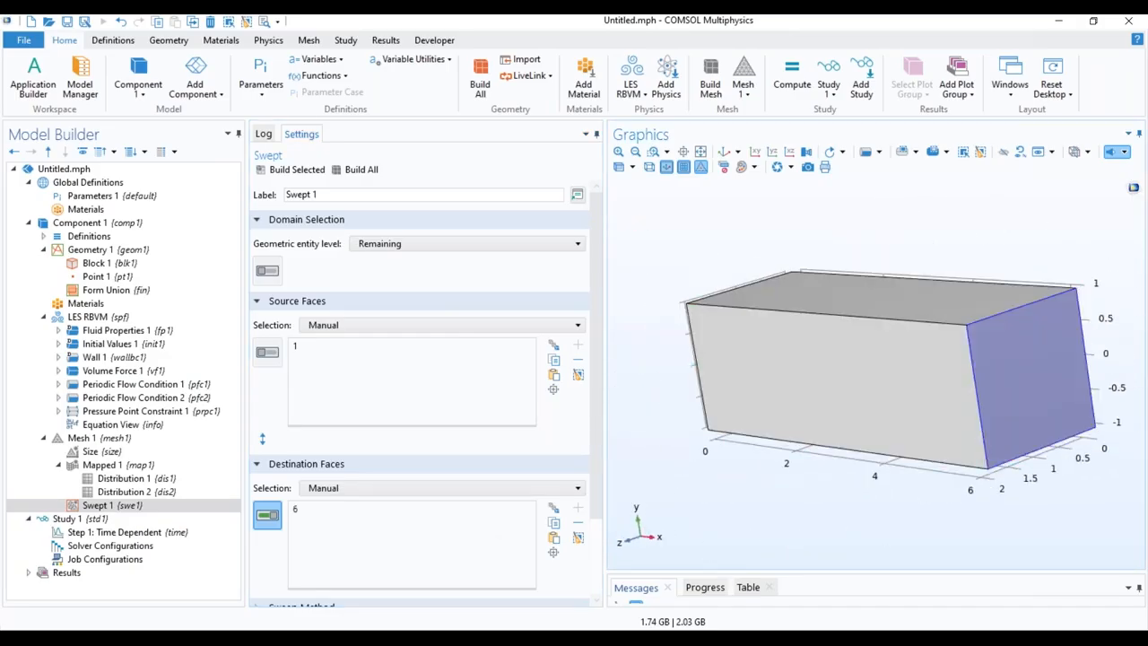
{"action": "left_click_drag", "start_coordinate": [725, 529], "coordinate": [875, 509]}
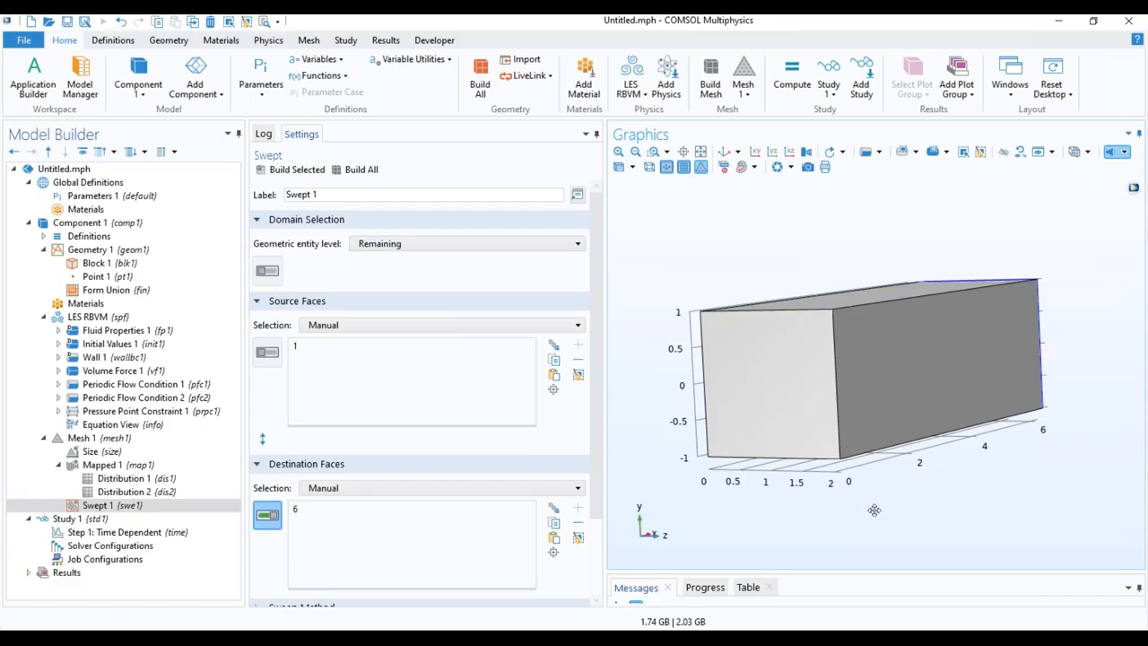
- Add a Distribution with a fixed number of 64 elements to the Swept mesh and build the whole mesh
{"action": "right_click", "coordinate": [106, 507]}
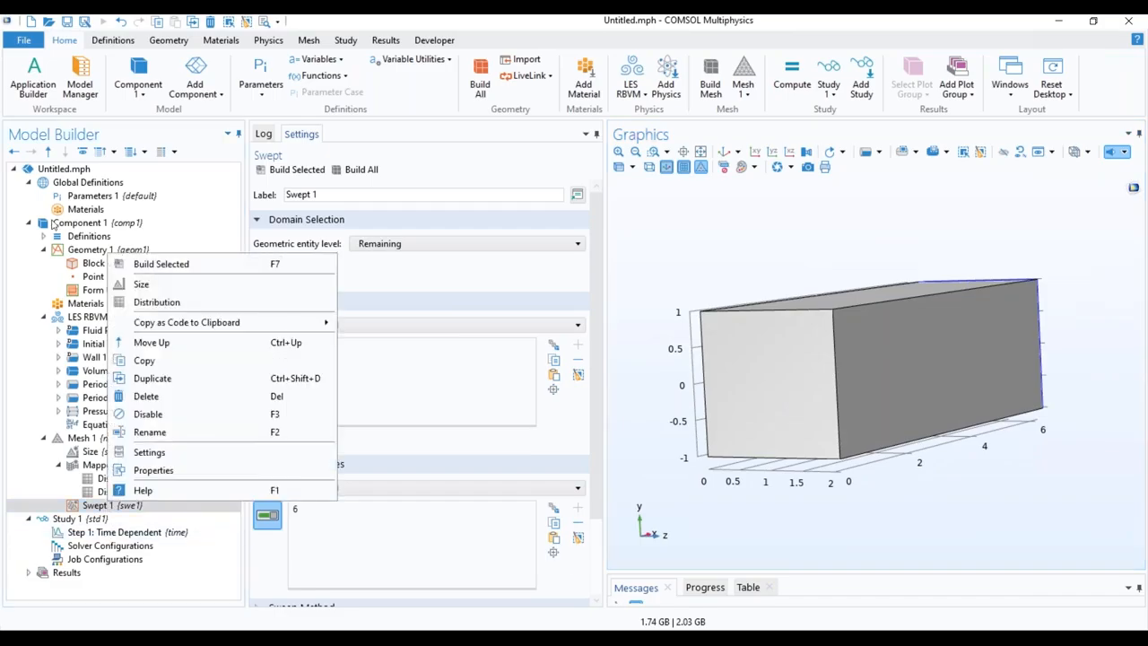
{"action": "left_click", "coordinate": [142, 302]}
{"action": "left_click_drag", "start_coordinate": [264, 437], "coordinate": [252, 444]}
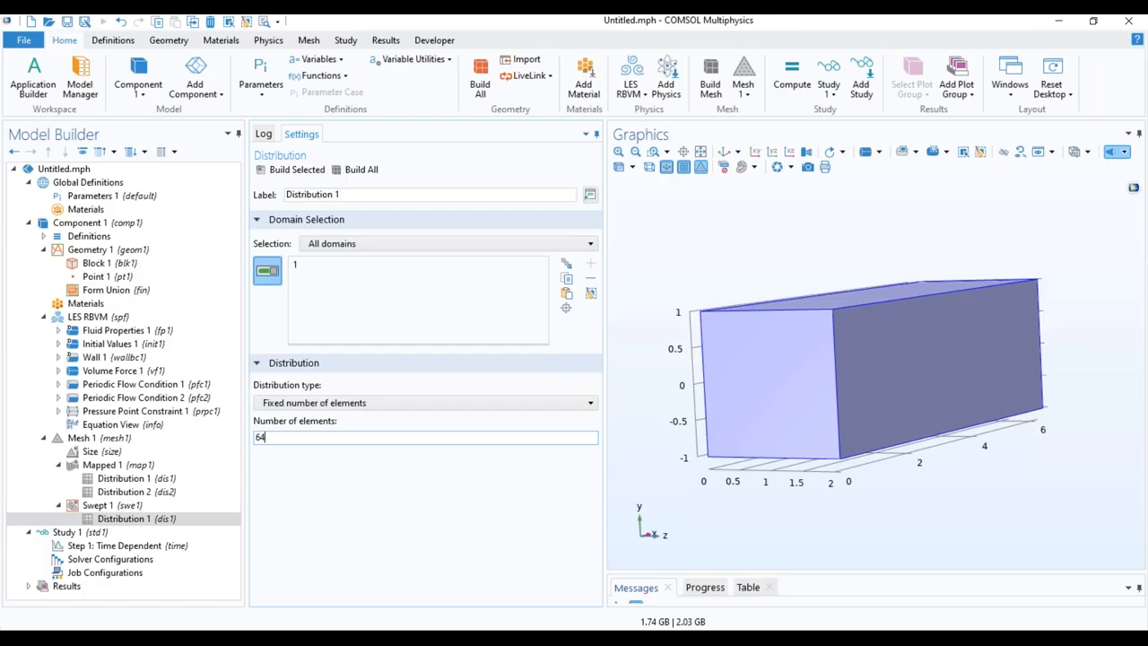
{"action": "left_click", "coordinate": [348, 176]}
{"action": "left_click_drag", "start_coordinate": [884, 507], "coordinate": [790, 538]}
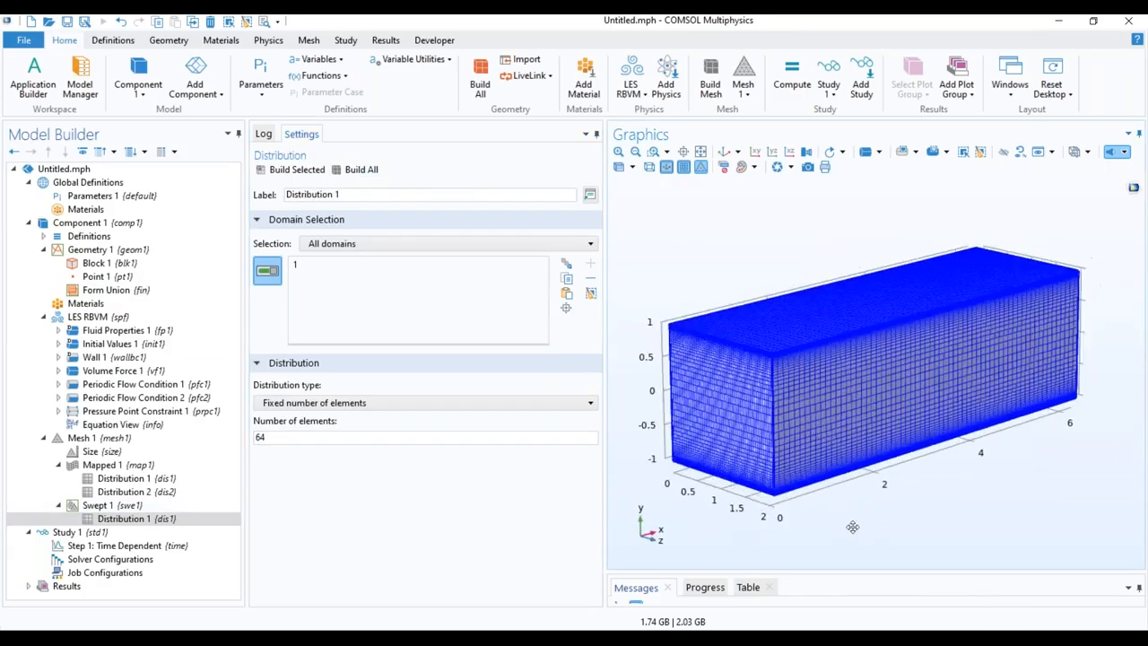
- Set the Time Dependent study step's output times to range(0,2.5,15)
{"action": "left_click", "coordinate": [124, 549]}
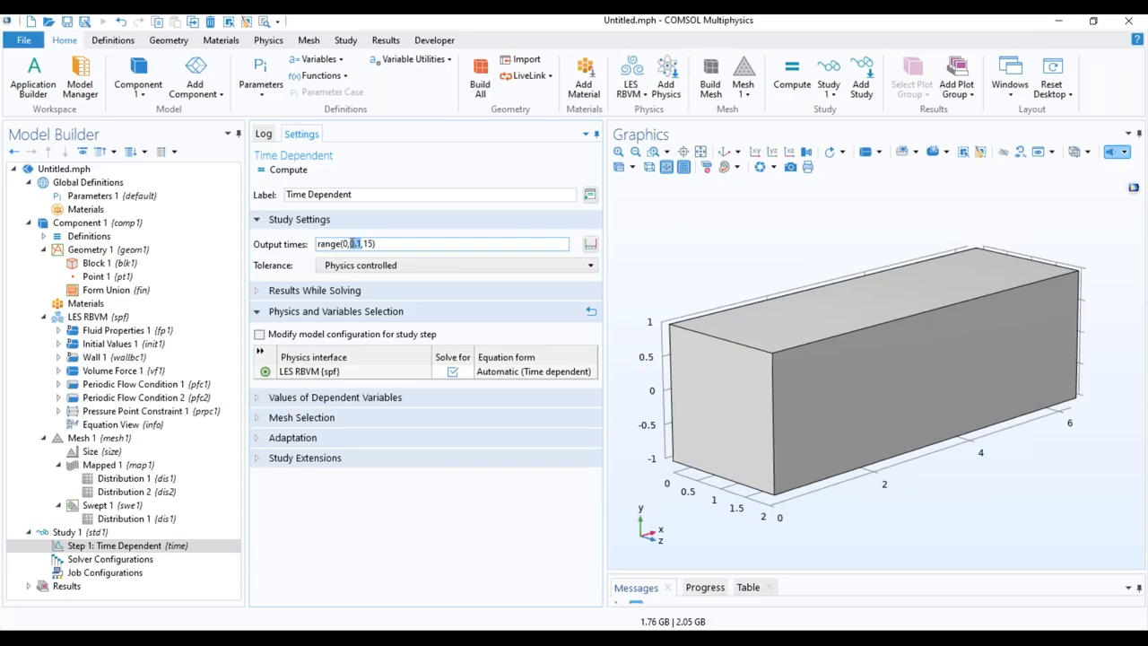
{"action": "type", "text": "2.5"}
{"action": "left_click", "coordinate": [126, 545]}
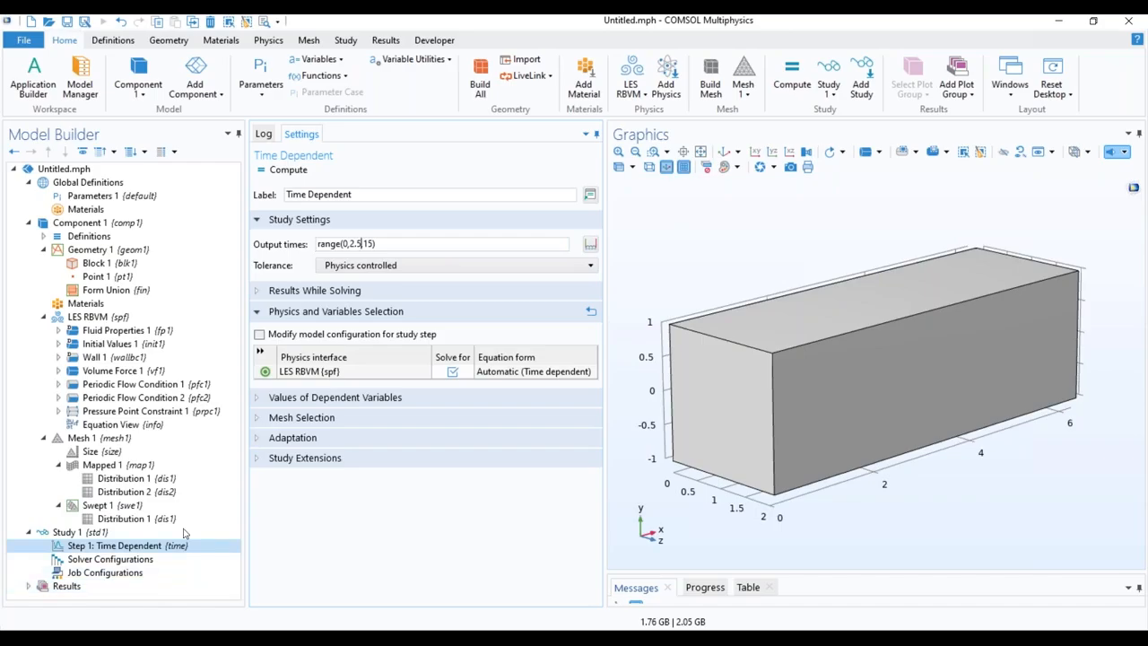
- Generate the default solver configuration for Study 1 and expand its solution node
{"action": "right_click", "coordinate": [89, 559]}
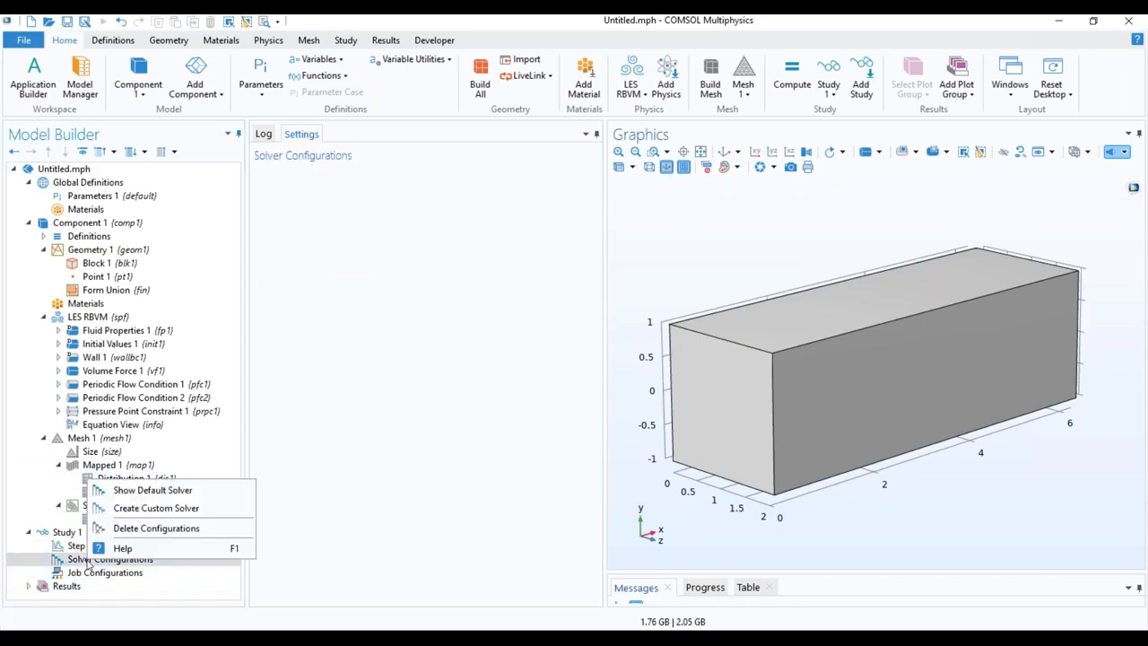
{"action": "left_click", "coordinate": [140, 492]}
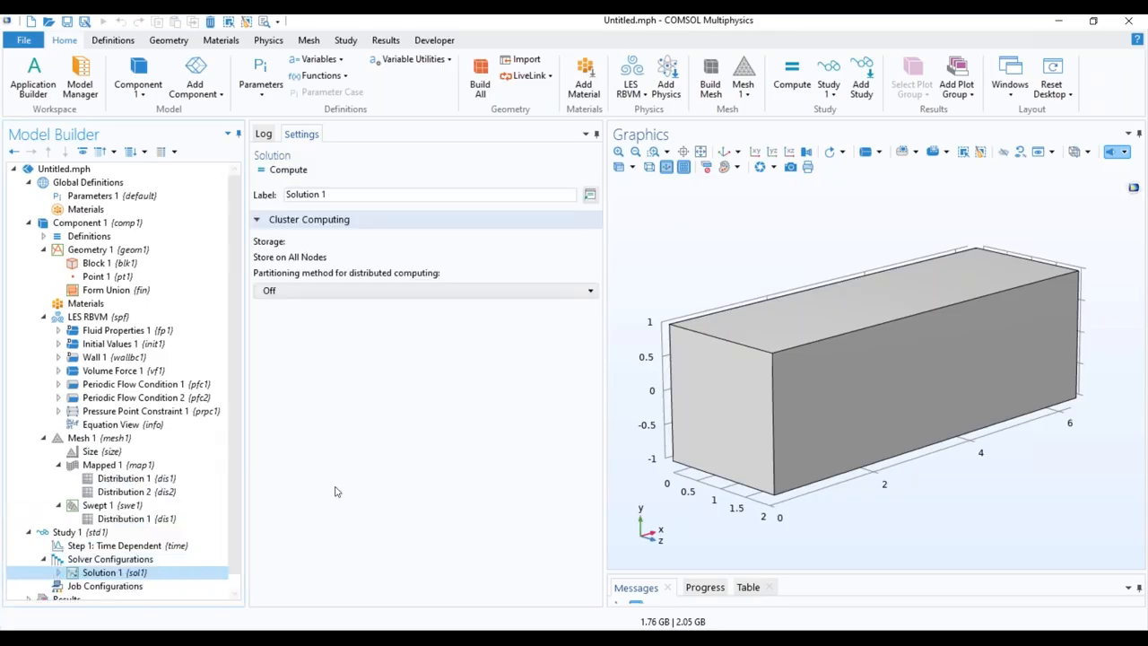
{"action": "left_click", "coordinate": [58, 573]}
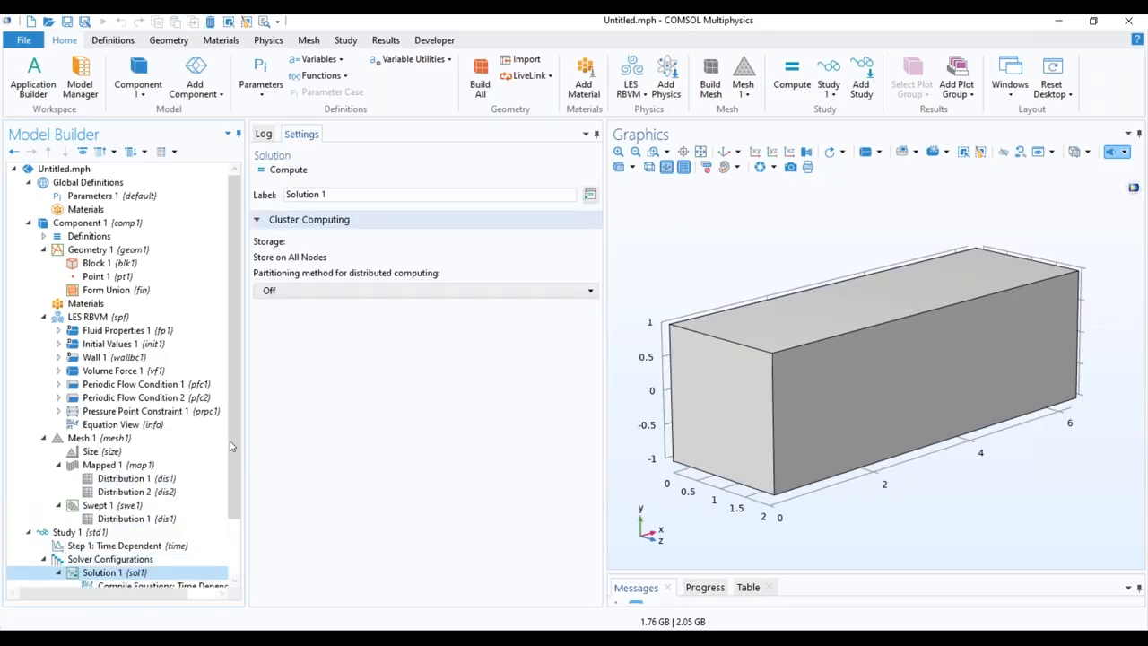
- Constrain the Time-Dependent Solver 1 time stepping to a Constant maximum step of 0.0025
{"action": "left_click_drag", "start_coordinate": [234, 446], "coordinate": [223, 580]}
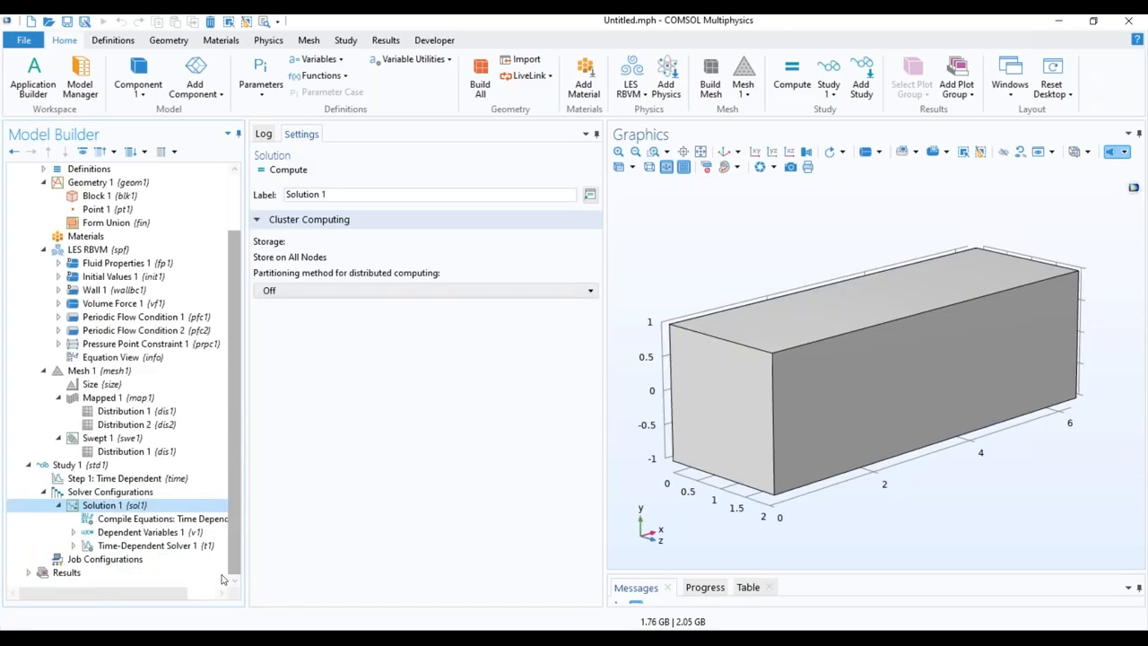
{"action": "left_click", "coordinate": [74, 546]}
{"action": "left_click", "coordinate": [134, 545]}
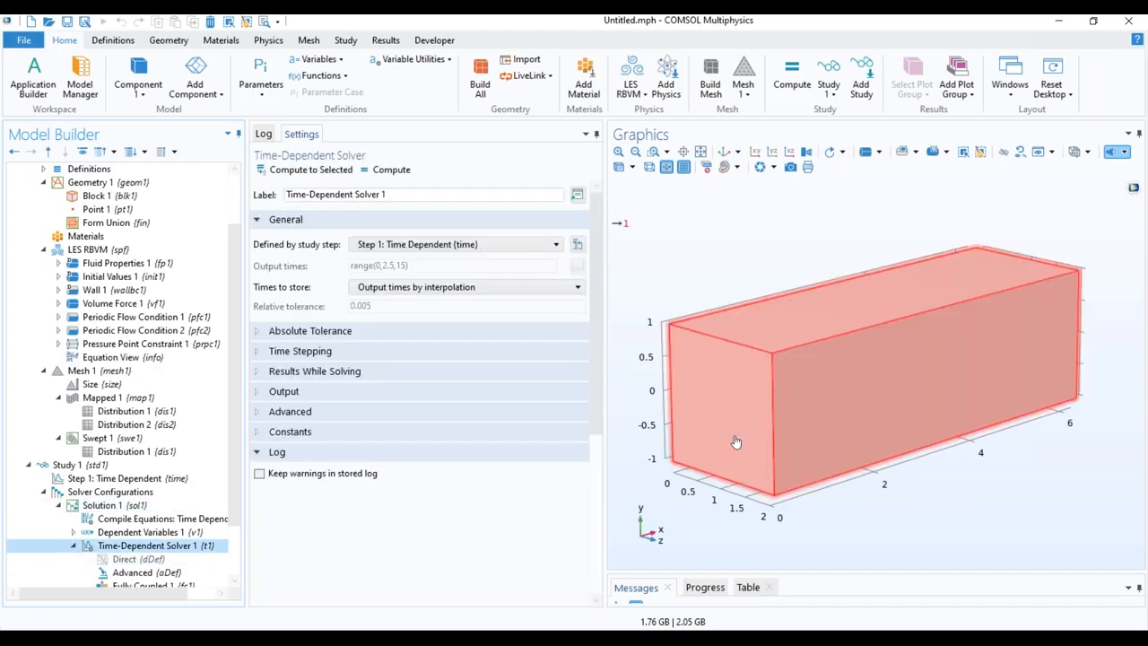
{"action": "left_click", "coordinate": [259, 352]}
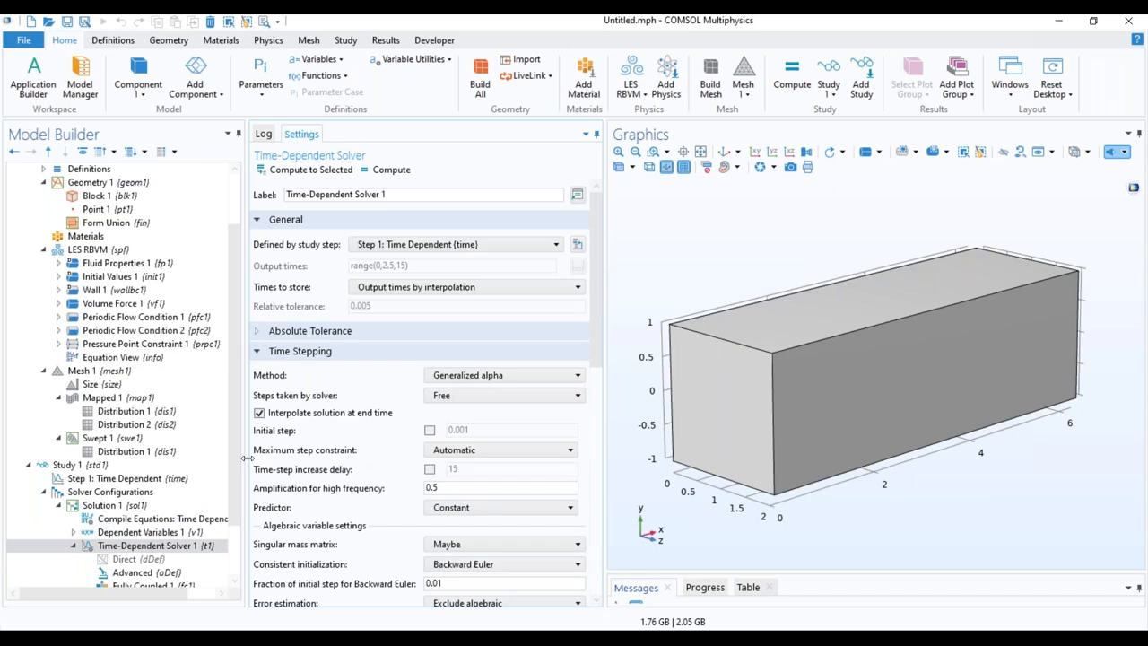
{"action": "left_click", "coordinate": [493, 453]}
{"action": "left_click", "coordinate": [468, 480]}
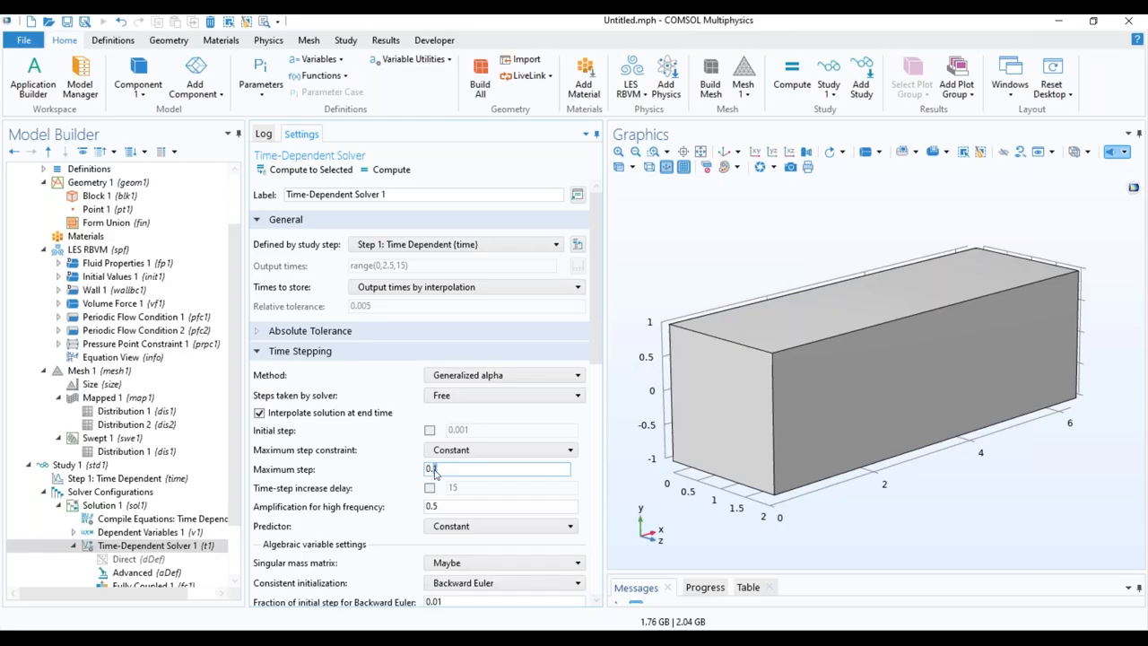
{"action": "key", "text": "BackSpace"}
{"action": "type", "text": "0025"}
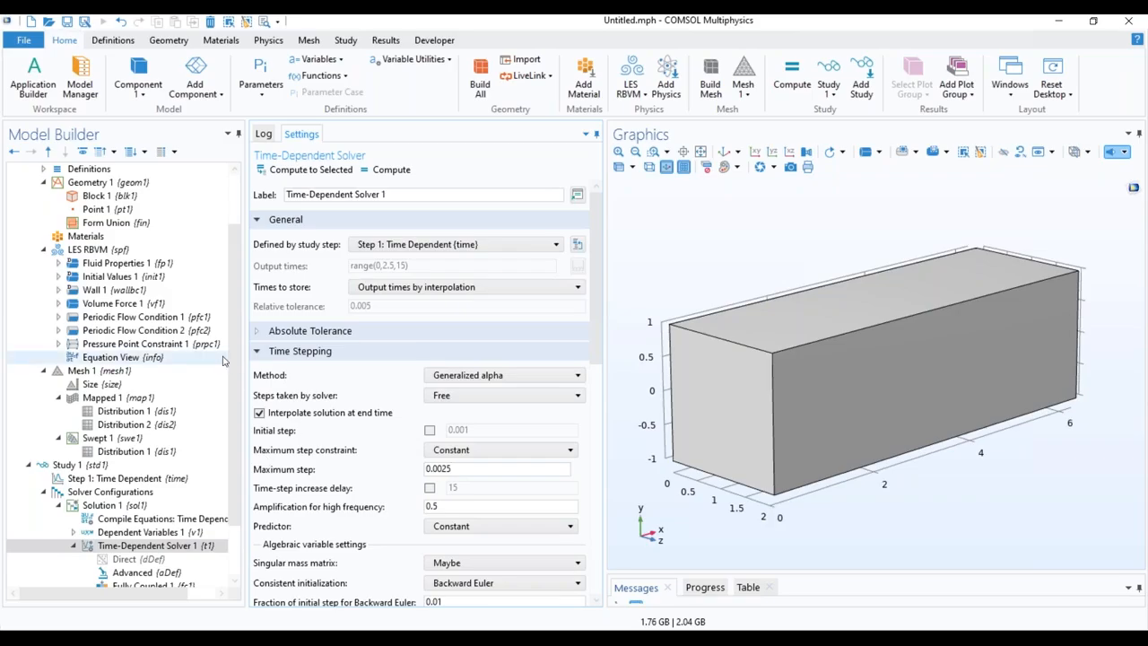
- Get the initial values for Study 1
{"action": "scroll", "coordinate": [237, 404], "scroll_direction": "down", "scroll_amount": 3}
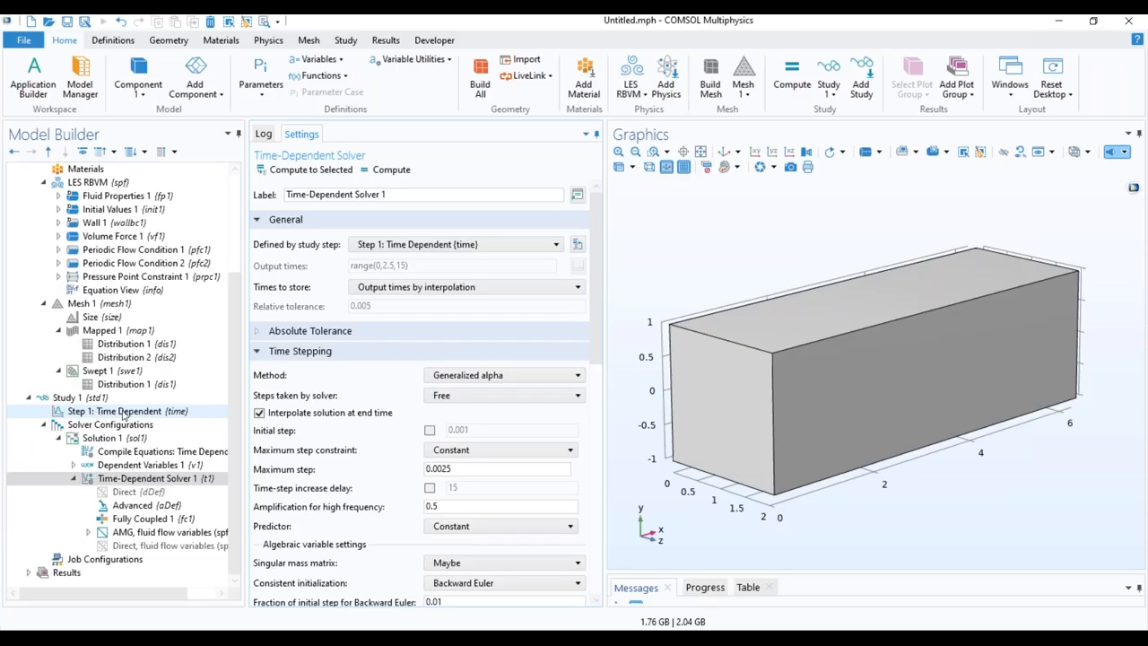
{"action": "left_click", "coordinate": [76, 399]}
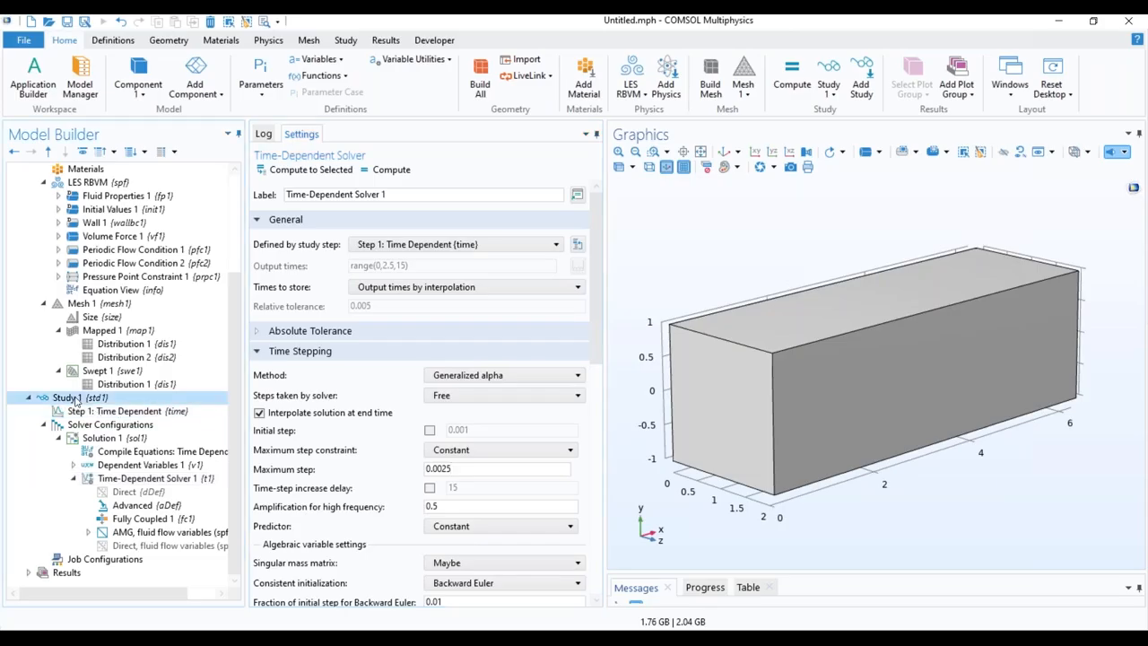
{"action": "right_click", "coordinate": [77, 400]}
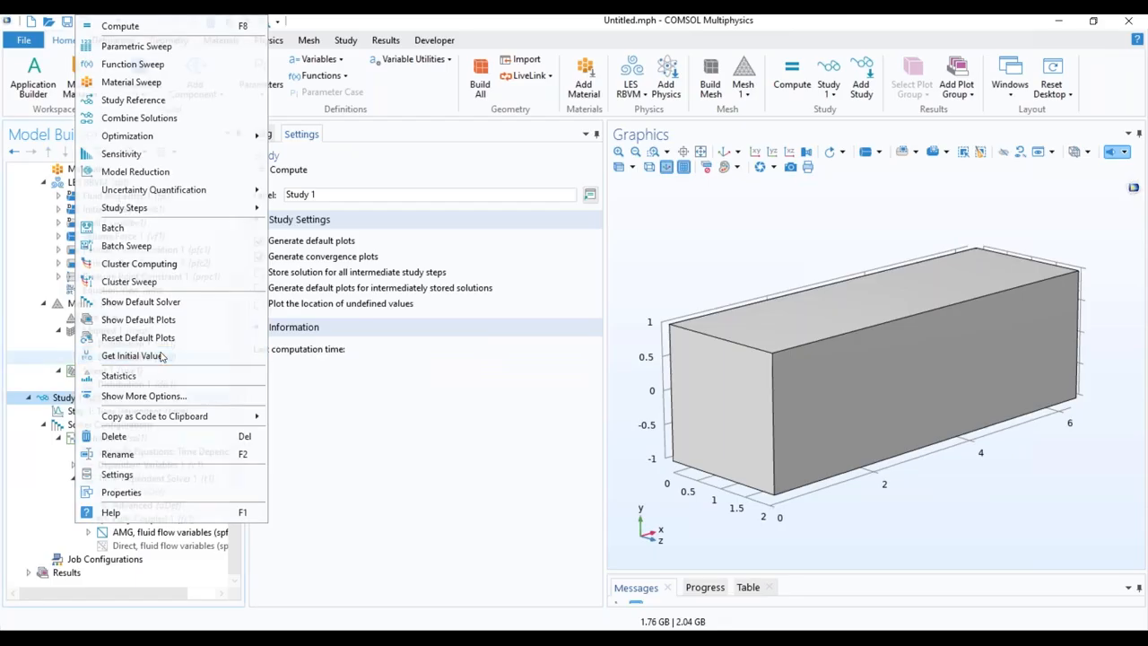
{"action": "left_click", "coordinate": [132, 355]}
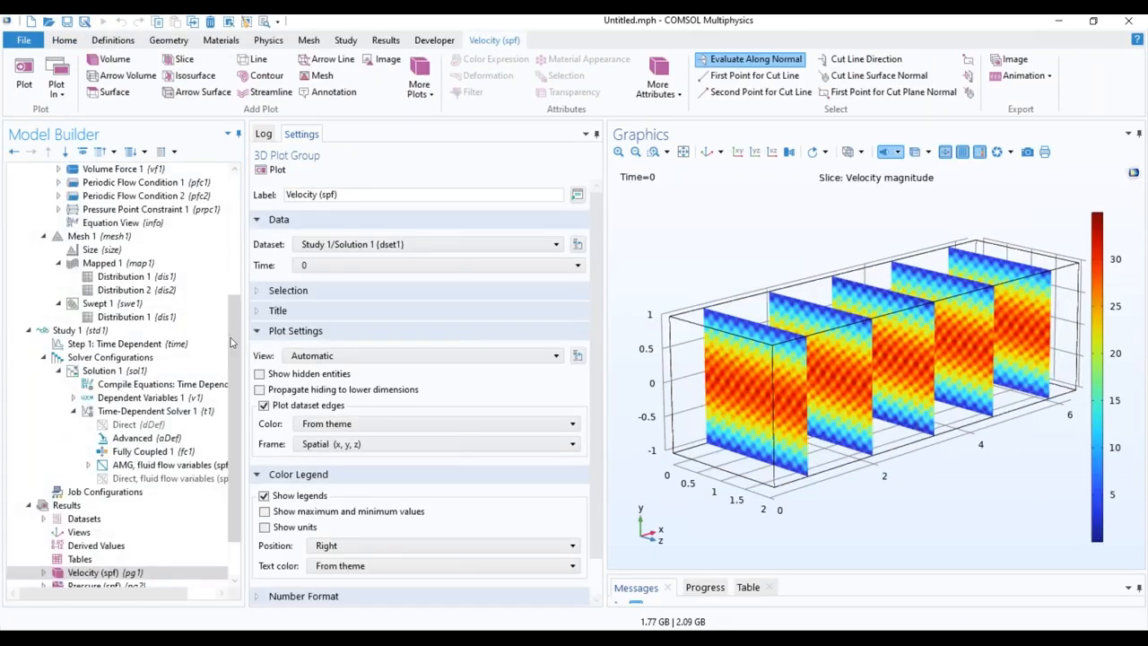
- Set the slice of the Velocity (spf) plot group to xy-planes with 1 plane
{"action": "left_click_drag", "start_coordinate": [232, 339], "coordinate": [226, 443]}
{"action": "left_click", "coordinate": [43, 518]}
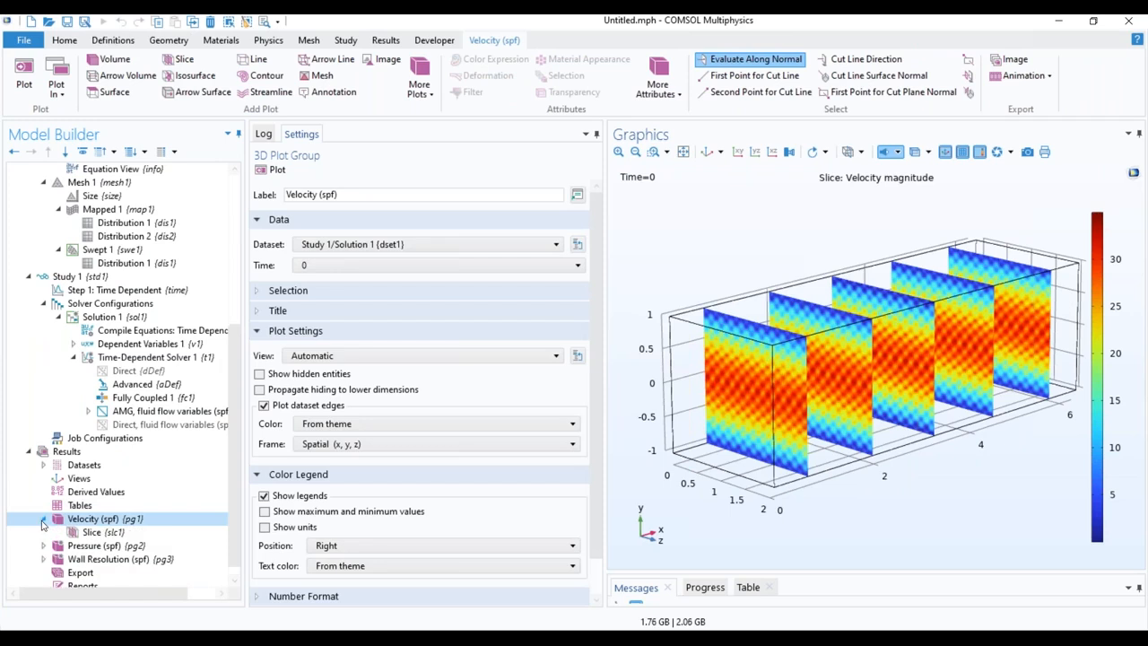
{"action": "left_click", "coordinate": [103, 532]}
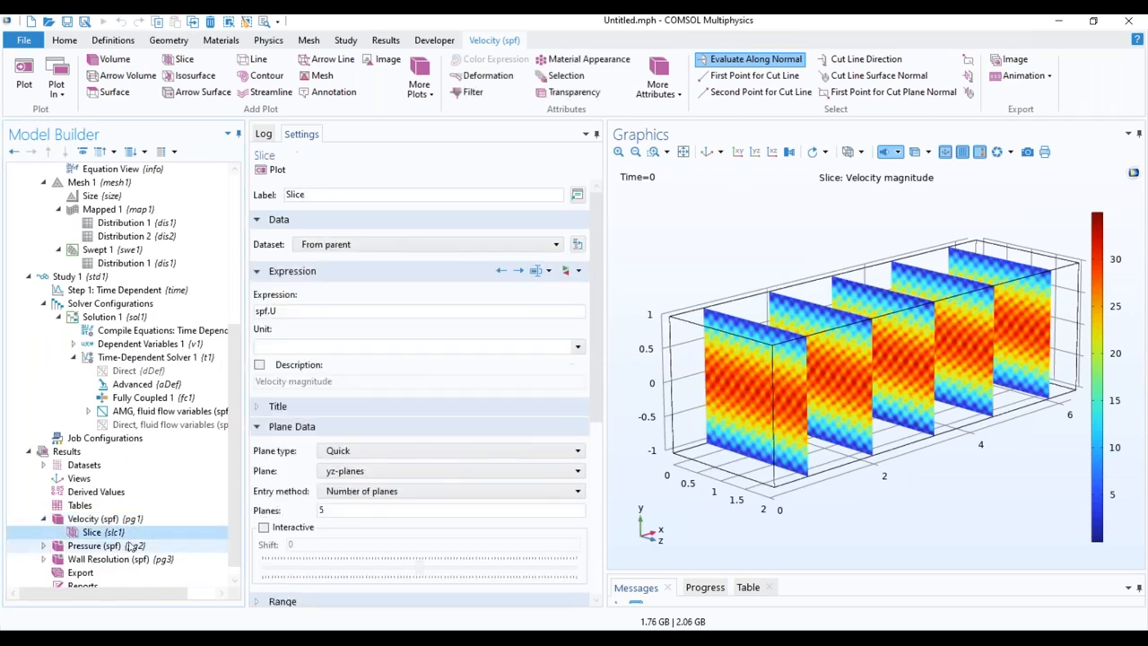
{"action": "left_click", "coordinate": [475, 472]}
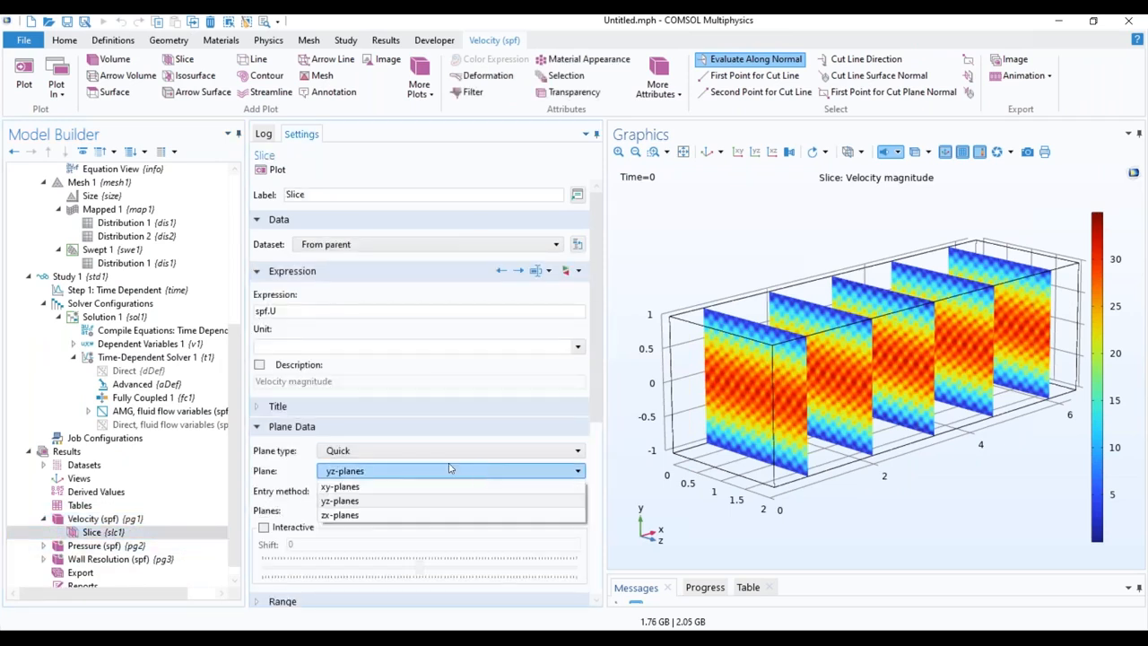
{"action": "left_click", "coordinate": [401, 487]}
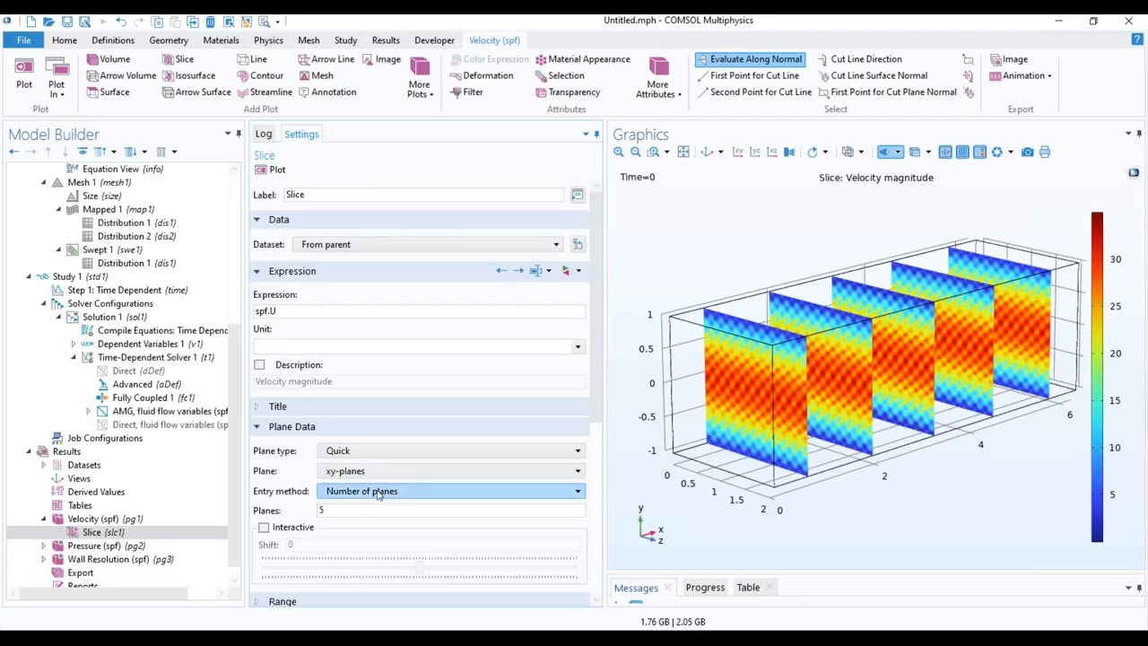
{"action": "double_click", "coordinate": [317, 509]}
- Add a Deformation to the velocity slice with spf:U/20 as its z component
{"action": "left_click", "coordinate": [105, 533]}
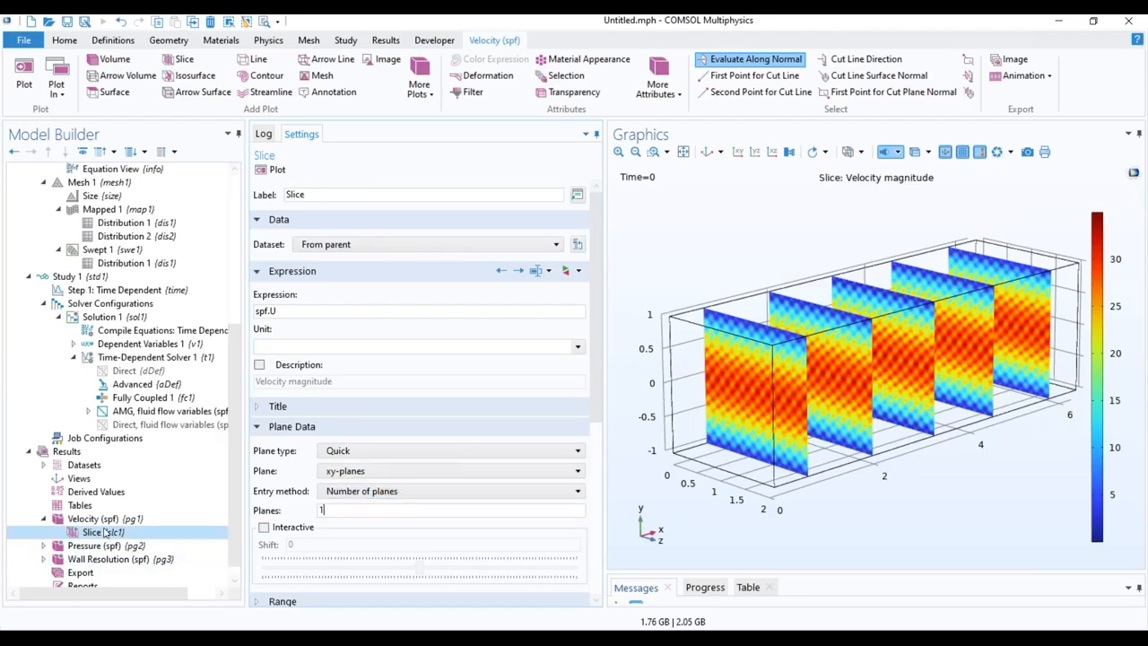
{"action": "right_click", "coordinate": [104, 534]}
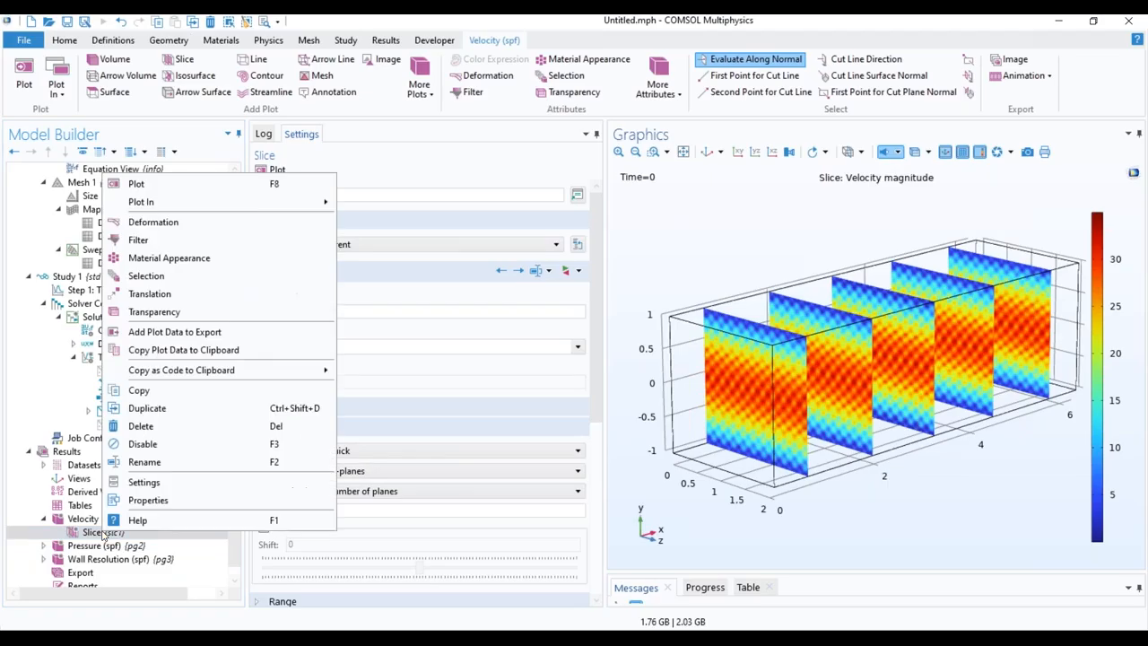
{"action": "left_click", "coordinate": [155, 226]}
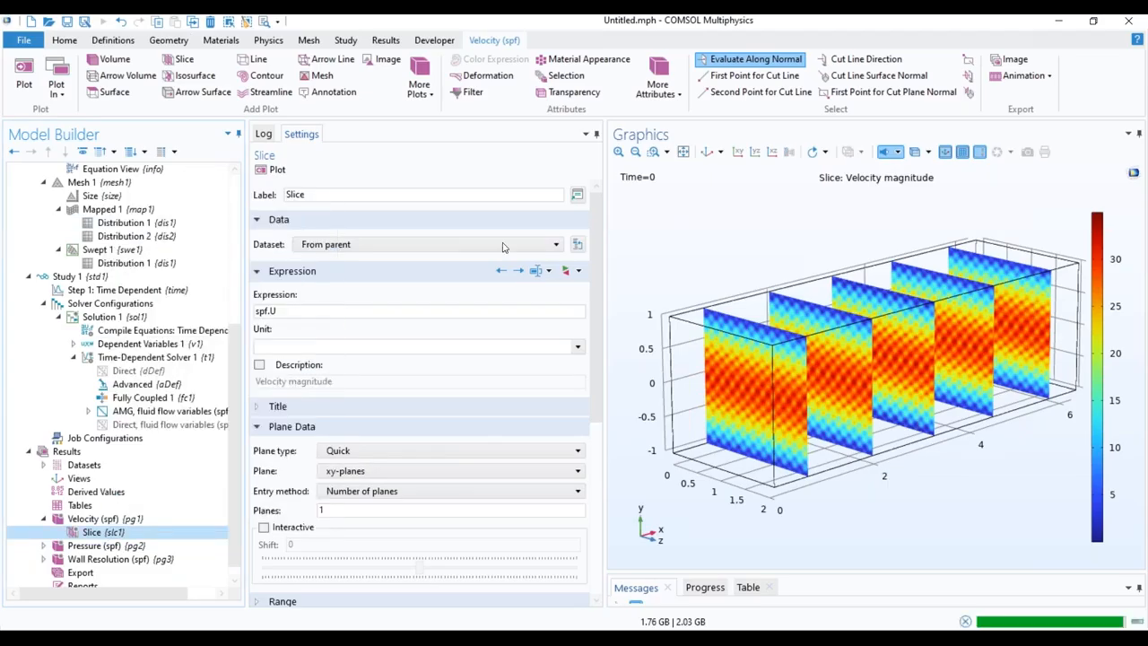
{"action": "left_click", "coordinate": [275, 328]}
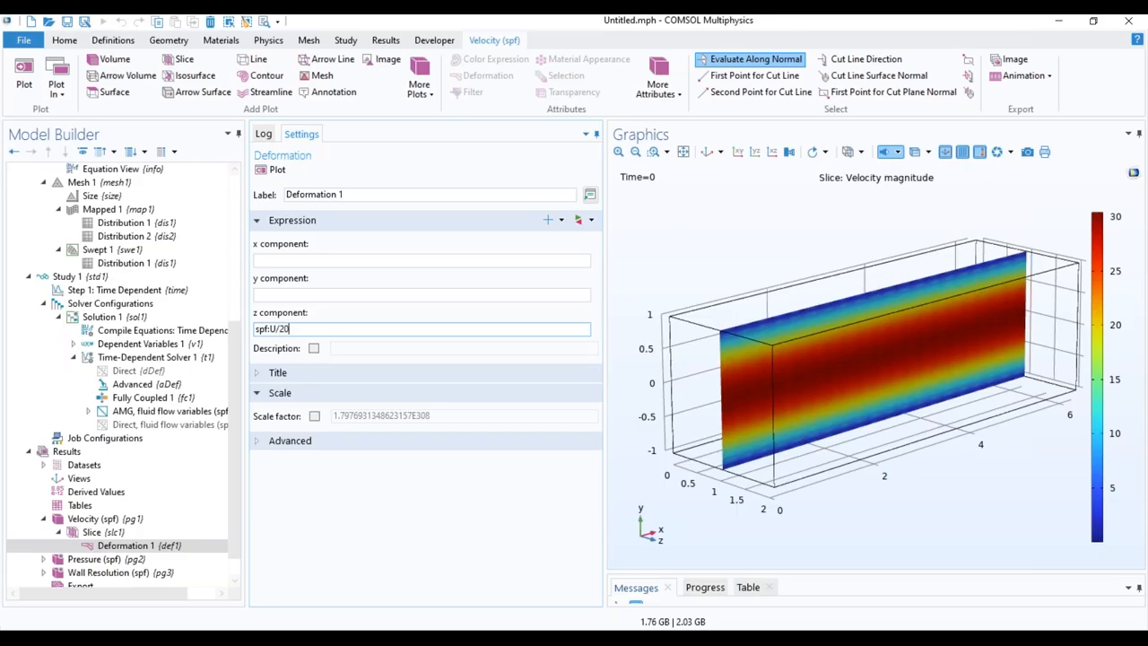
{"action": "left_click", "coordinate": [310, 493]}
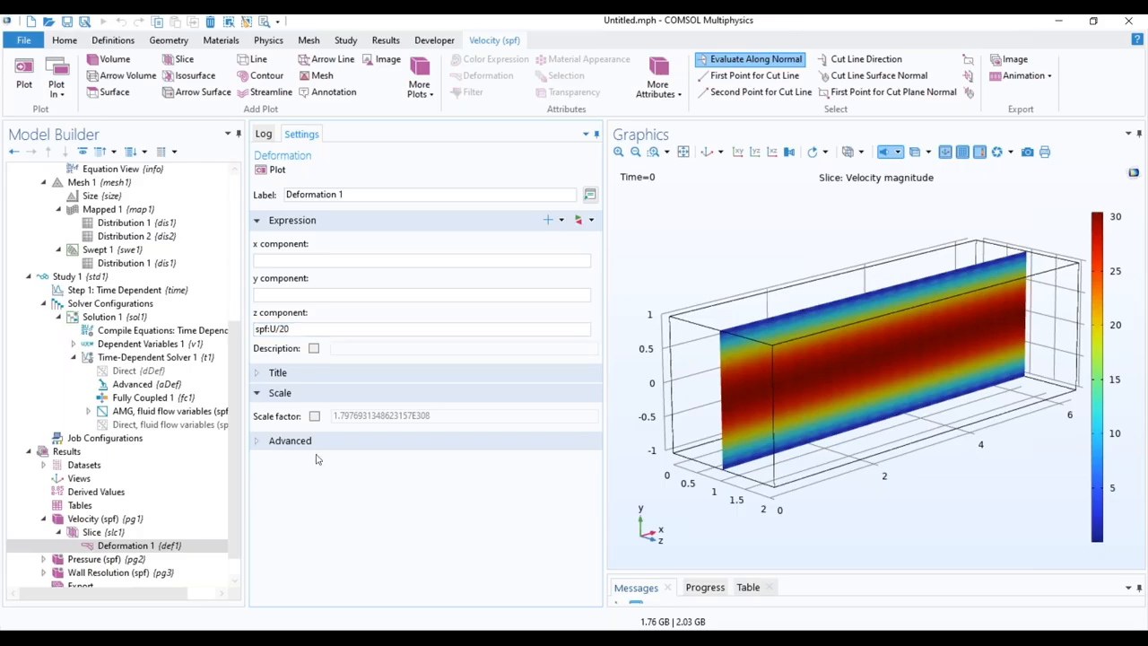
- Enable a manual scale factor of 1 for the slice's deformation and plot it
{"action": "left_click", "coordinate": [314, 416]}
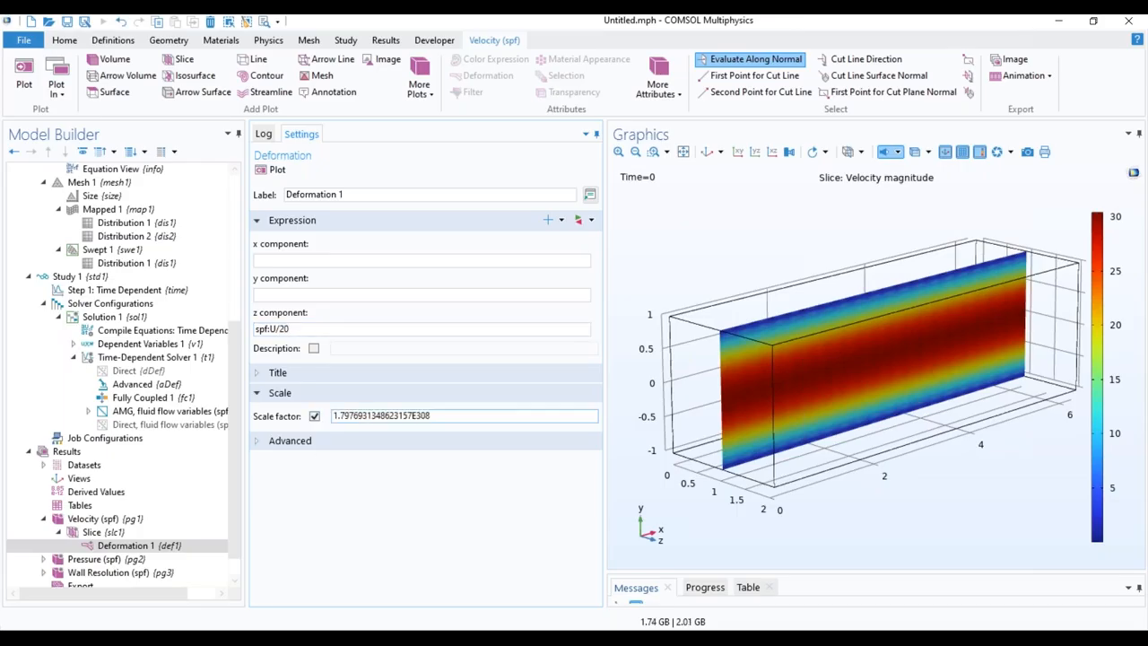
{"action": "left_click_drag", "start_coordinate": [493, 416], "coordinate": [339, 417]}
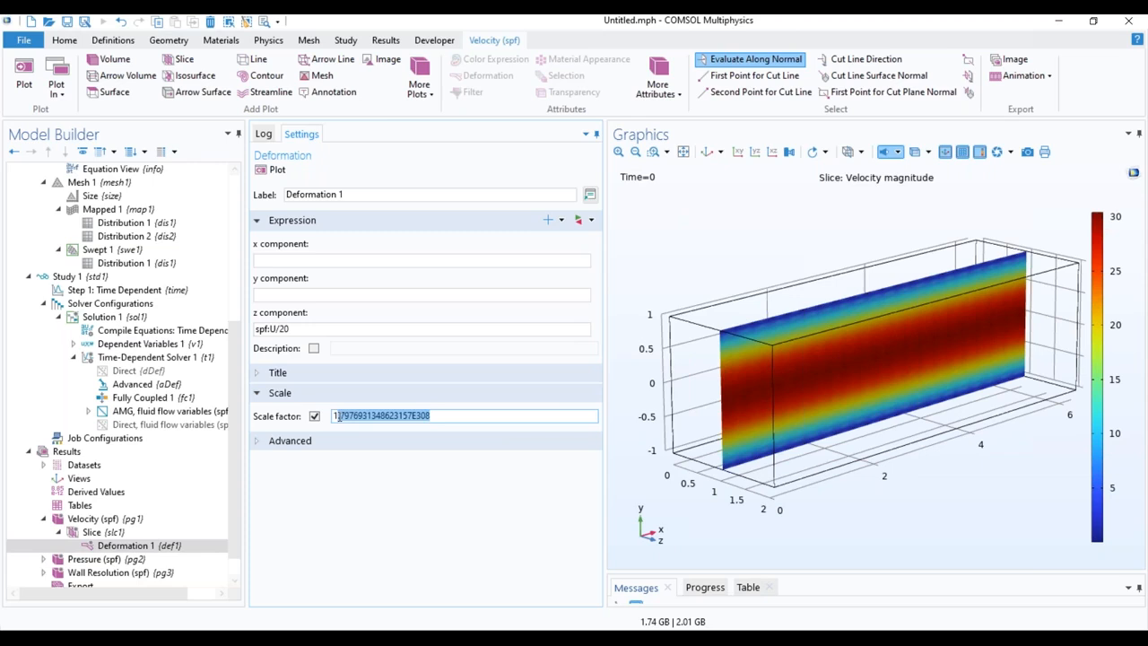
{"action": "key", "text": "BackSpace"}
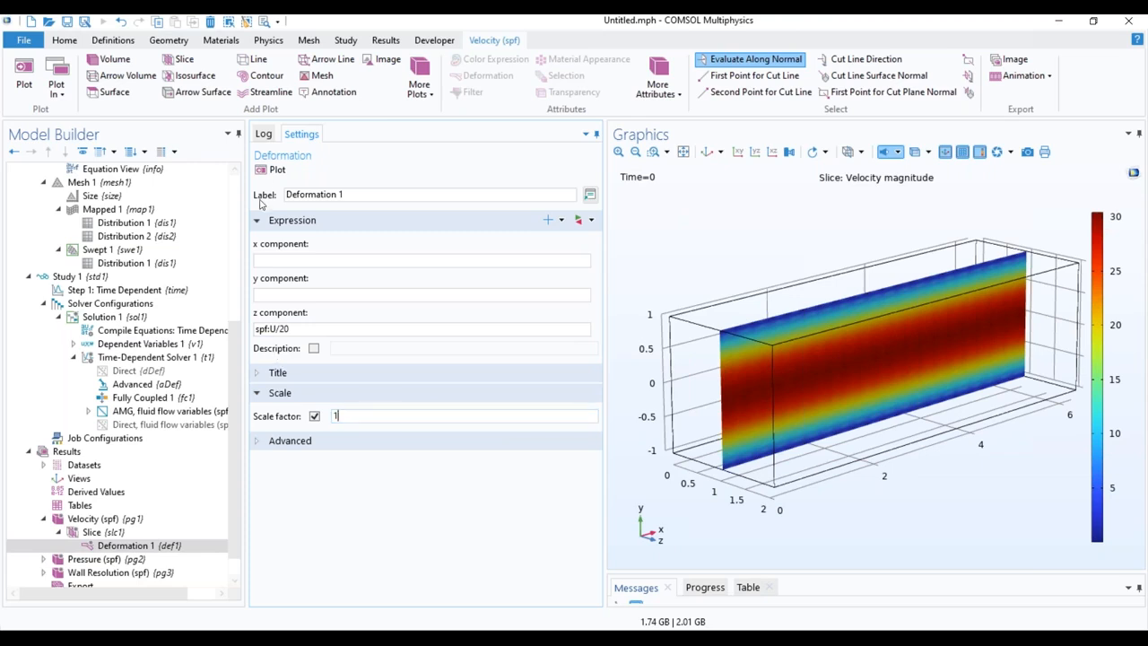
{"action": "left_click", "coordinate": [277, 171]}
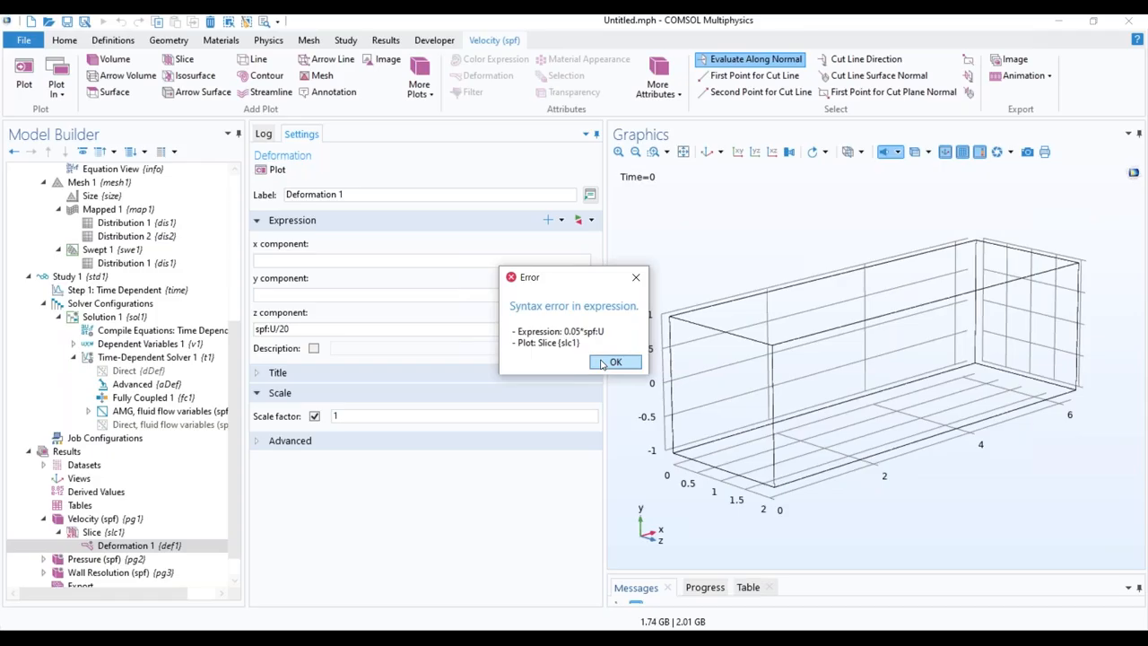
- Correct the deformation's z component to spf.U/20, replot the slice and view it from another angle
{"action": "left_click", "coordinate": [602, 362]}
{"action": "left_click", "coordinate": [274, 331]}
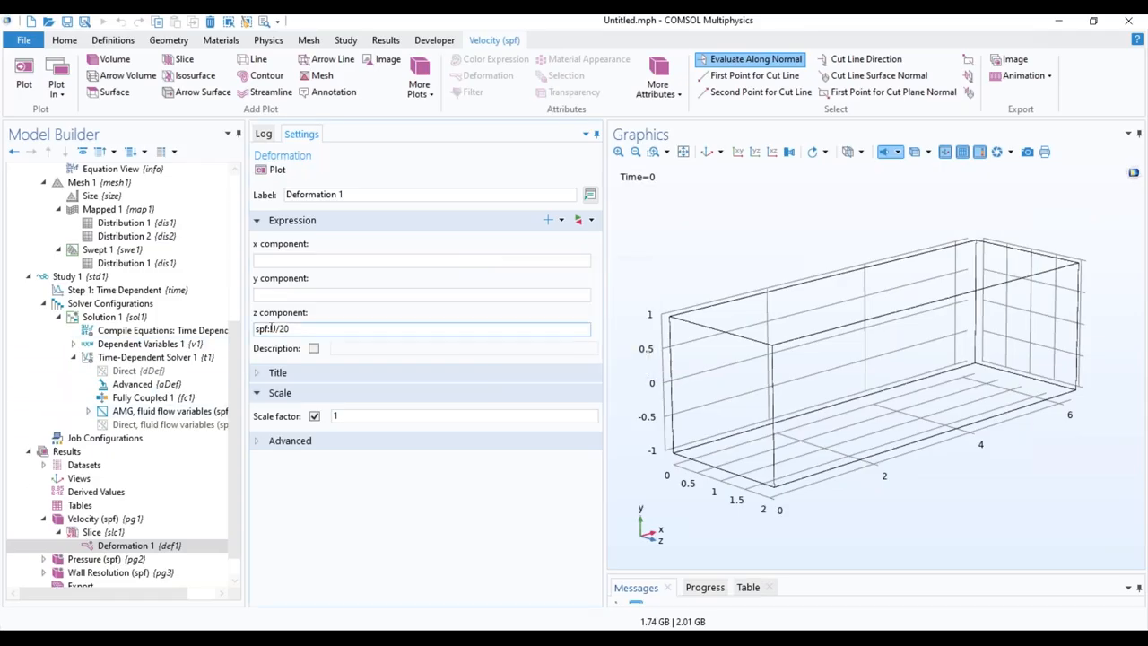
{"action": "key", "text": "BackSpace"}
{"action": "type", "text": "."}
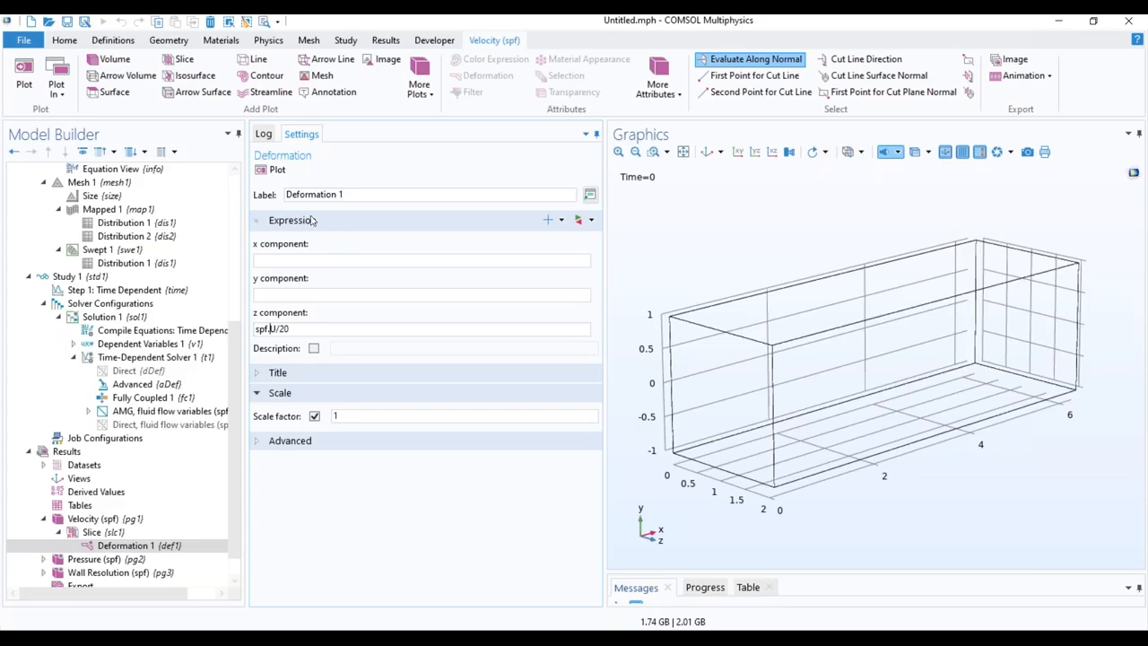
{"action": "left_click", "coordinate": [272, 171]}
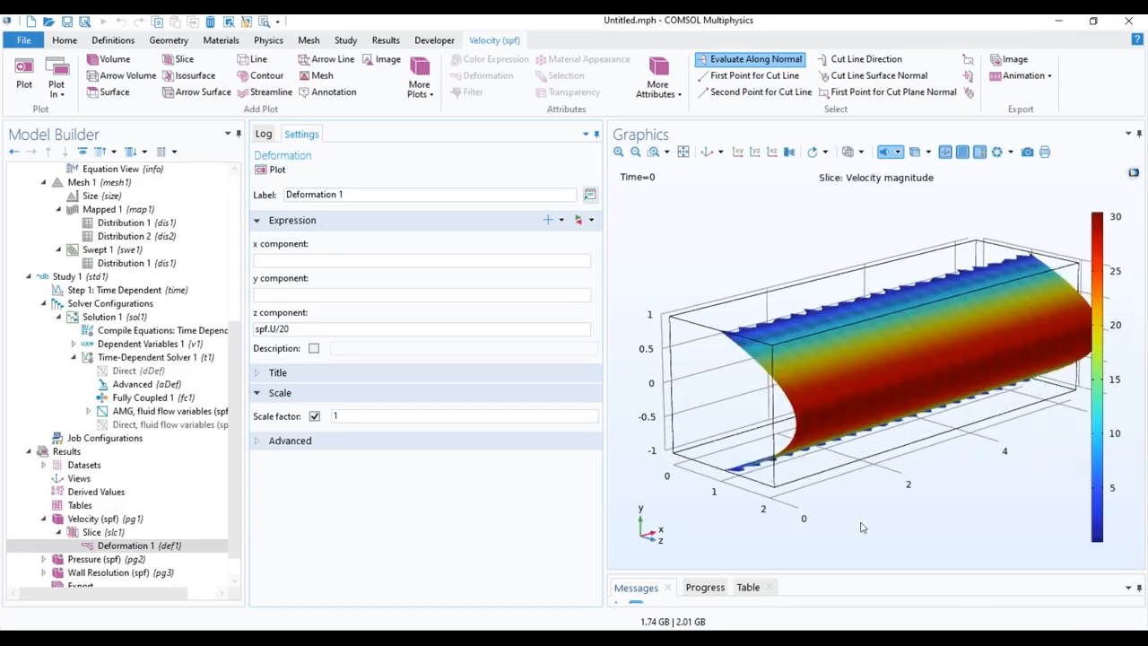
{"action": "left_click_drag", "start_coordinate": [843, 482], "coordinate": [867, 350]}
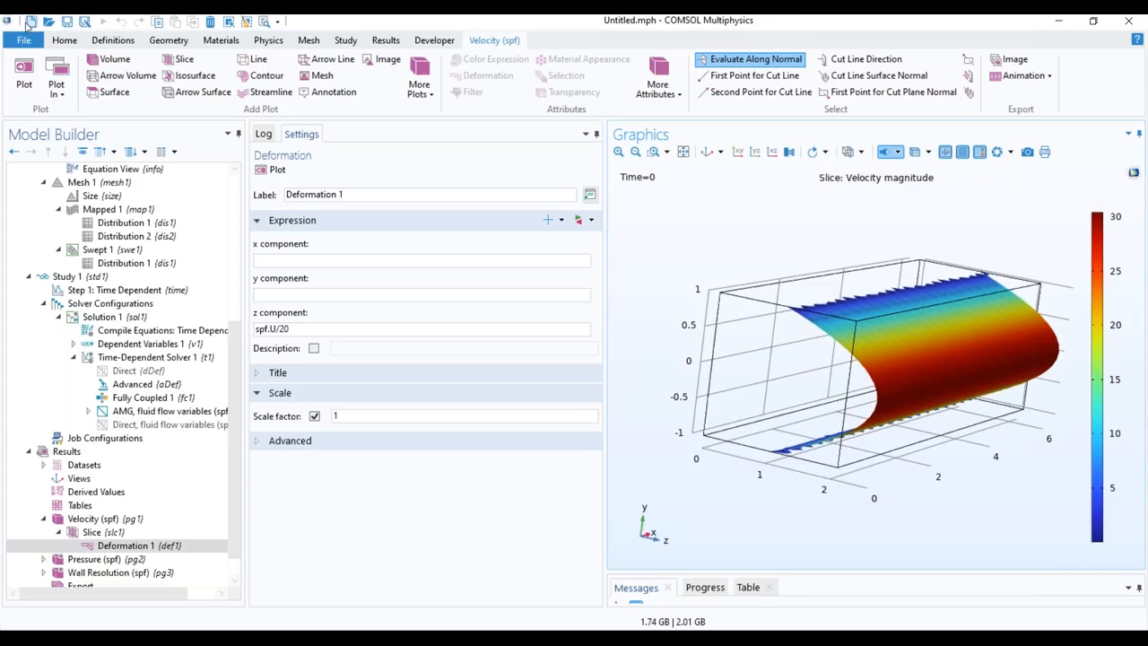
- Open the model file channel_flow_les_v6.mph from the Channel_Flow_LES folder without saving the changes to Untitled.mph
{"action": "left_click_drag", "start_coordinate": [241, 424], "coordinate": [238, 366]}
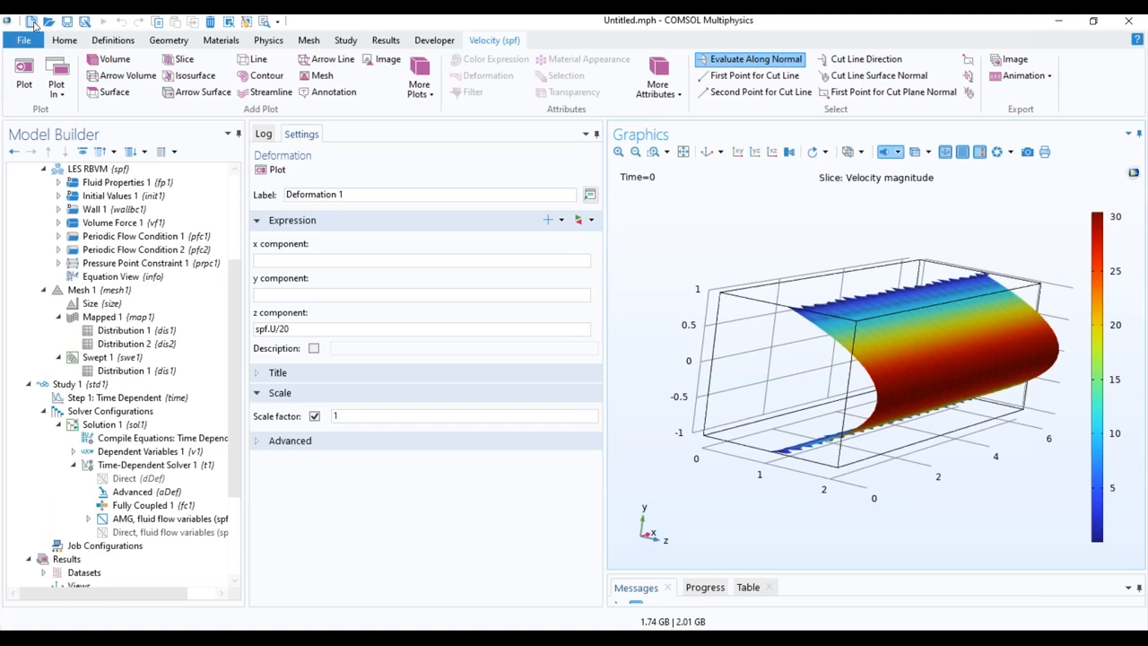
{"action": "left_click", "coordinate": [32, 22]}
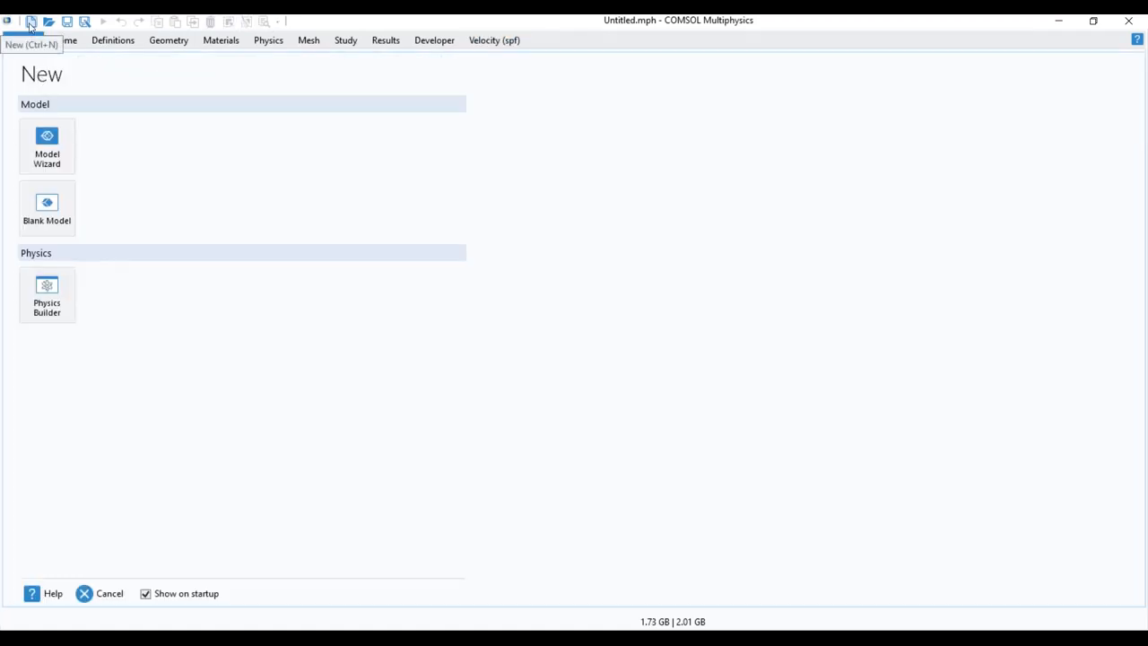
{"action": "left_click", "coordinate": [23, 41]}
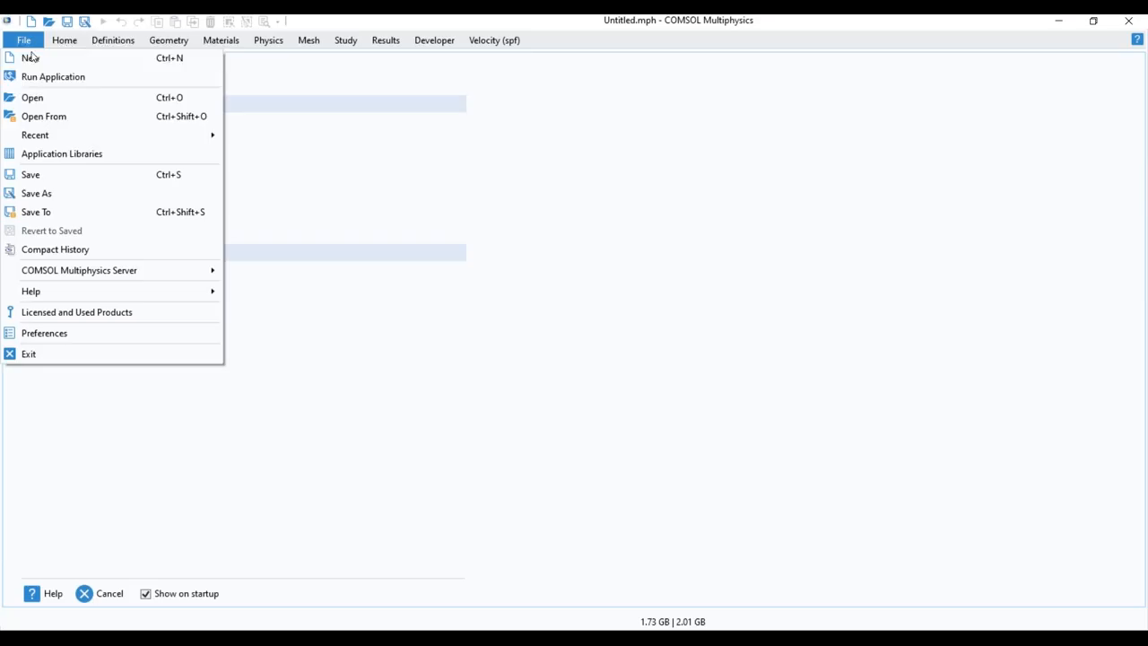
{"action": "left_click", "coordinate": [34, 97]}
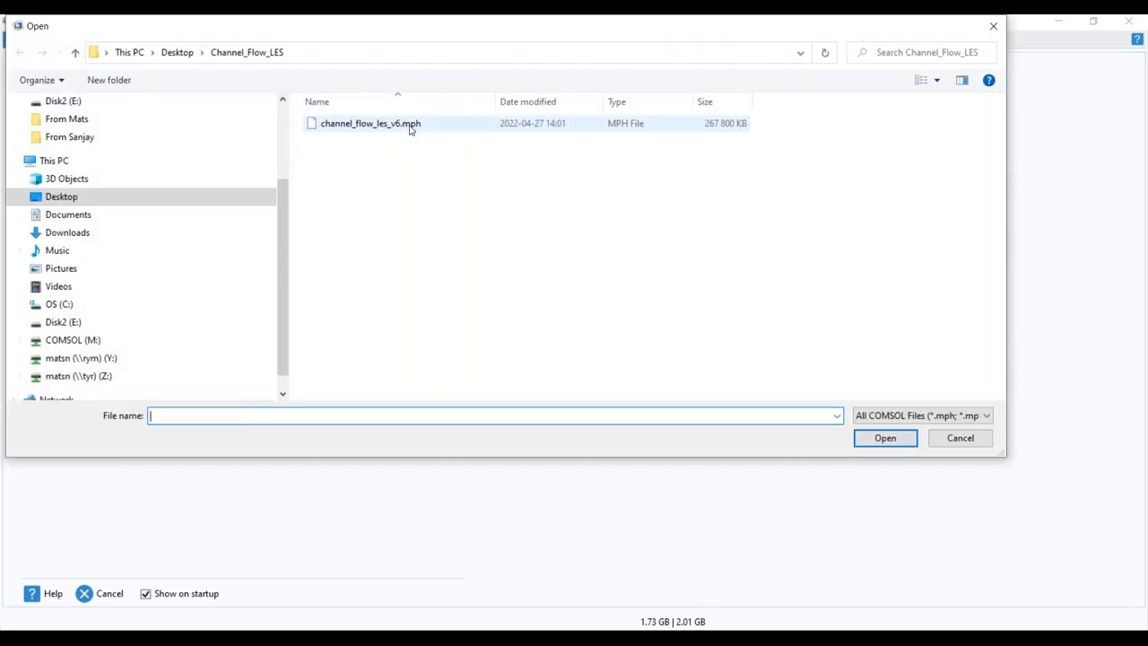
{"action": "left_click", "coordinate": [394, 123]}
{"action": "left_click", "coordinate": [887, 439]}
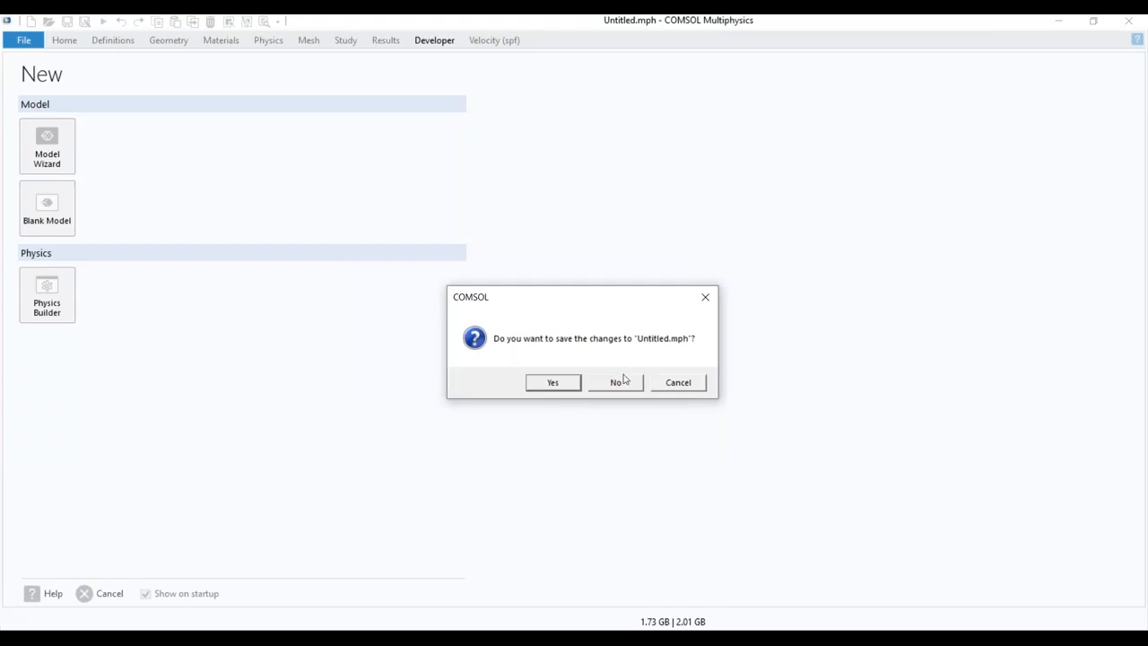
{"action": "left_click", "coordinate": [619, 383]}
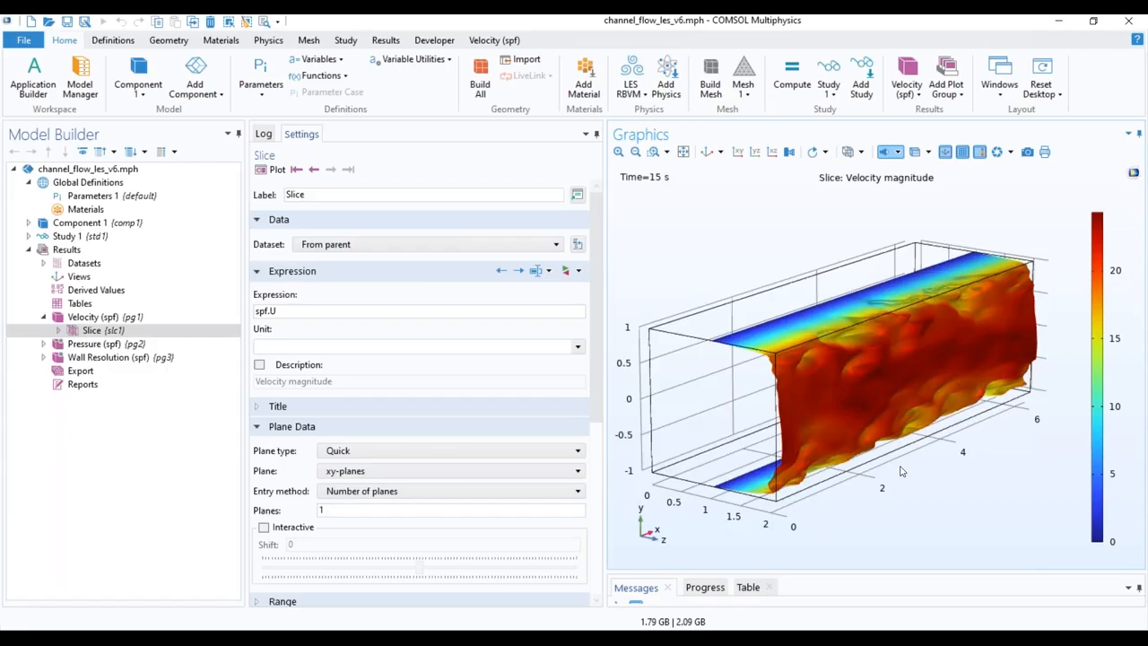
- Inspect the deformed velocity slice from another angle and disable it in the Velocity (spf) plot group
{"action": "mouse_move", "coordinate": [902, 471]}
{"action": "left_mouse_down"}
{"action": "mouse_move", "coordinate": [936, 410]}
{"action": "mouse_move", "coordinate": [908, 431]}
{"action": "mouse_move", "coordinate": [915, 444]}
{"action": "mouse_move", "coordinate": [891, 468]}
{"action": "left_mouse_up"}
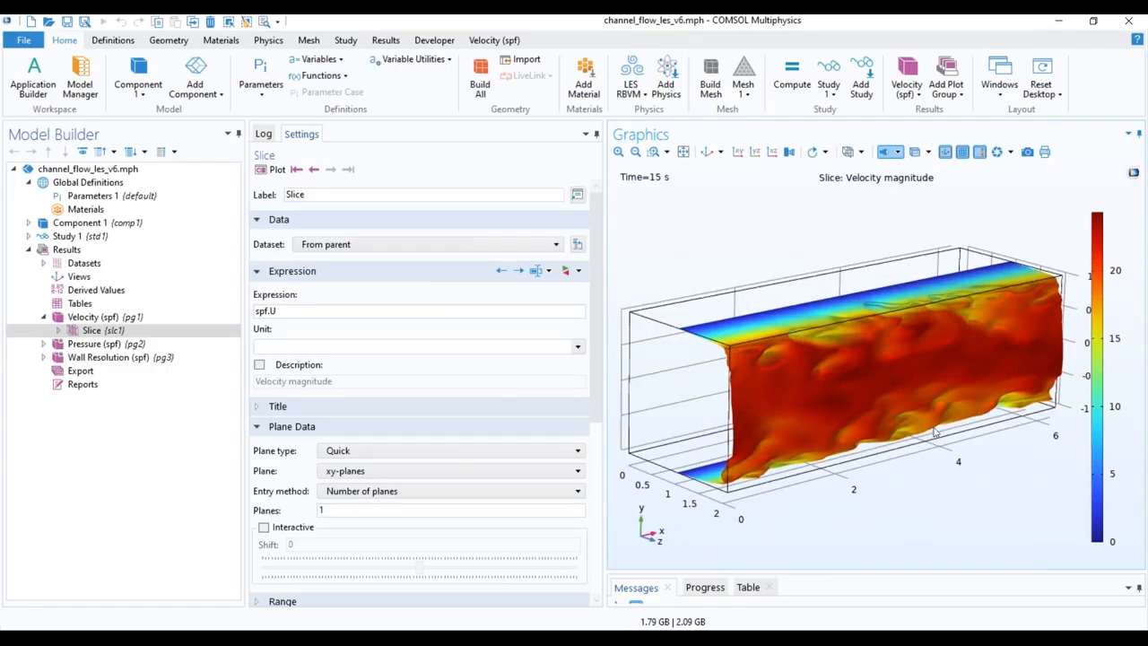
{"action": "left_click", "coordinate": [104, 332]}
{"action": "right_click", "coordinate": [95, 335]}
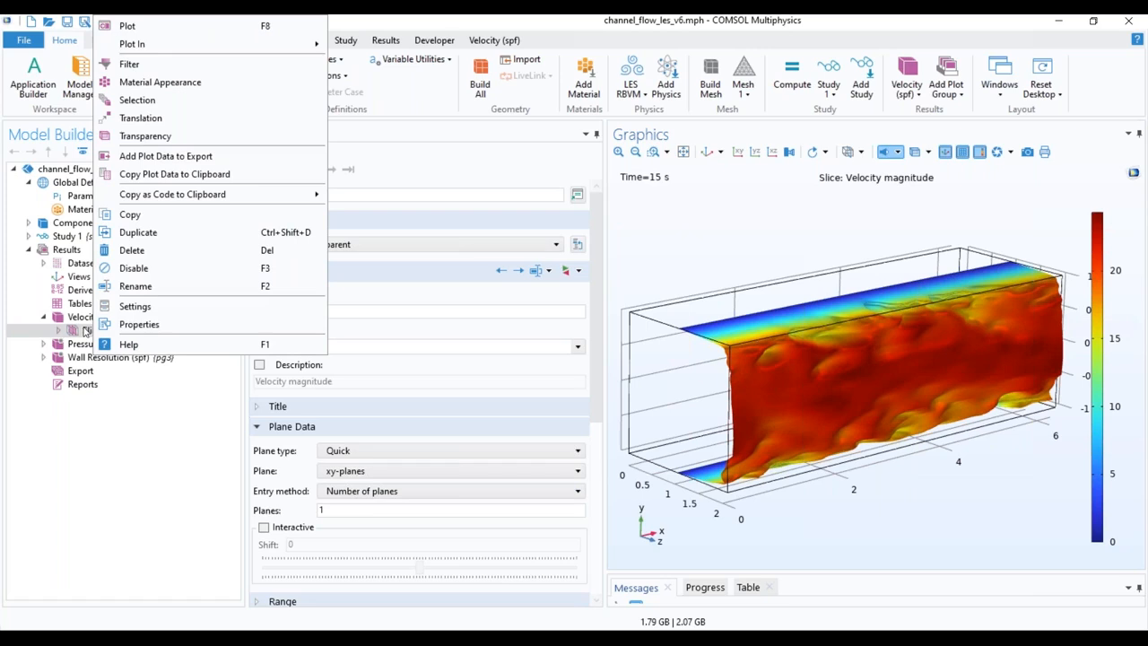
{"action": "left_click", "coordinate": [144, 268]}
- Add a surface plot to the Velocity (spf) plot group and restrict it to boundaries 1 and 3
{"action": "right_click", "coordinate": [96, 318]}
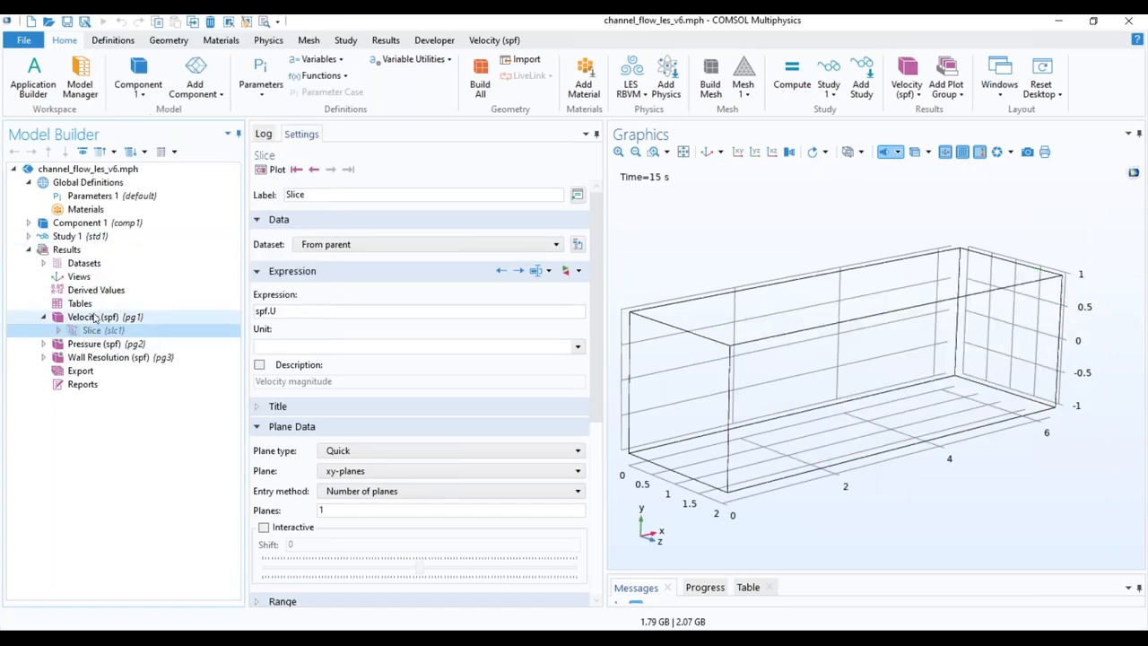
{"action": "left_click", "coordinate": [128, 191]}
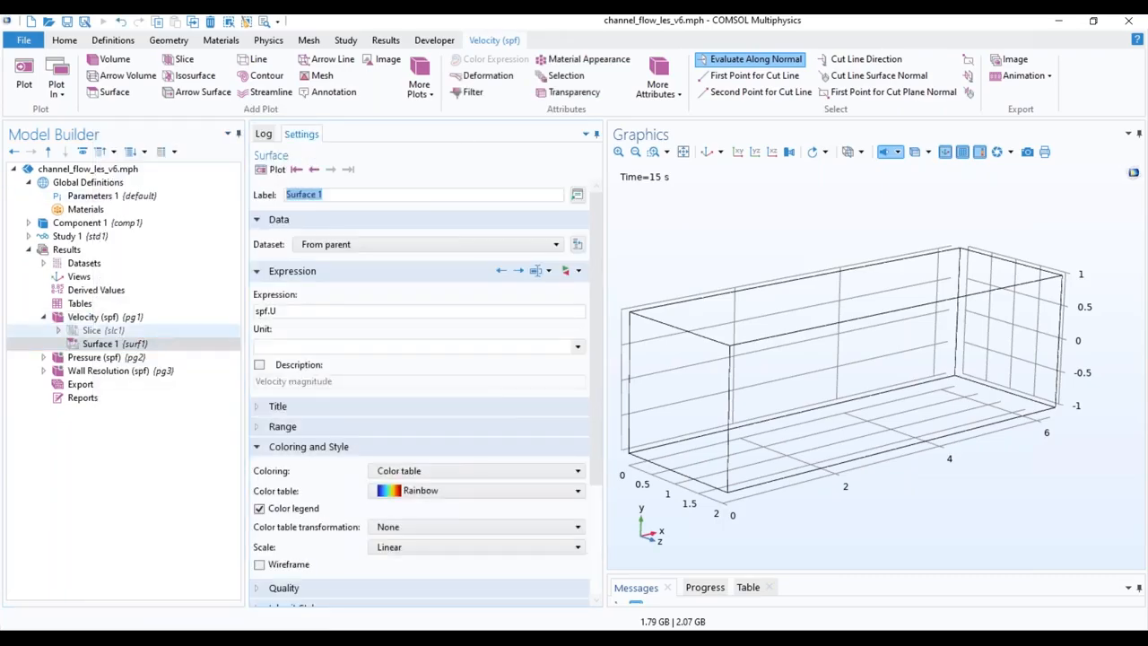
{"action": "right_click", "coordinate": [114, 346]}
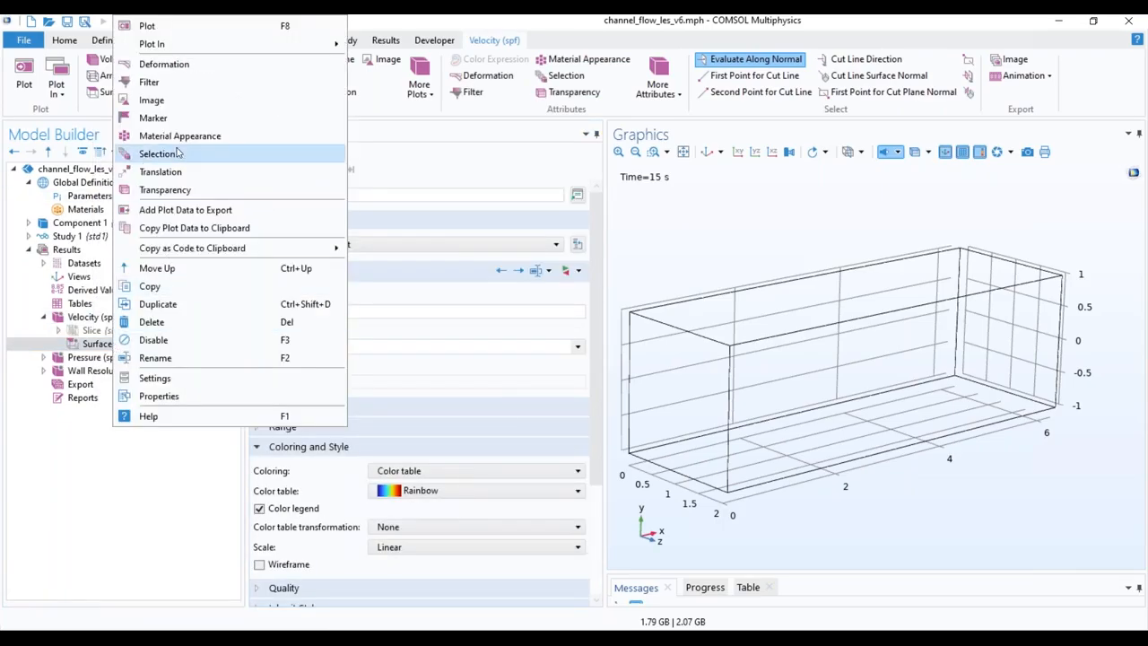
{"action": "left_click", "coordinate": [173, 157]}
{"action": "left_click", "coordinate": [679, 410]}
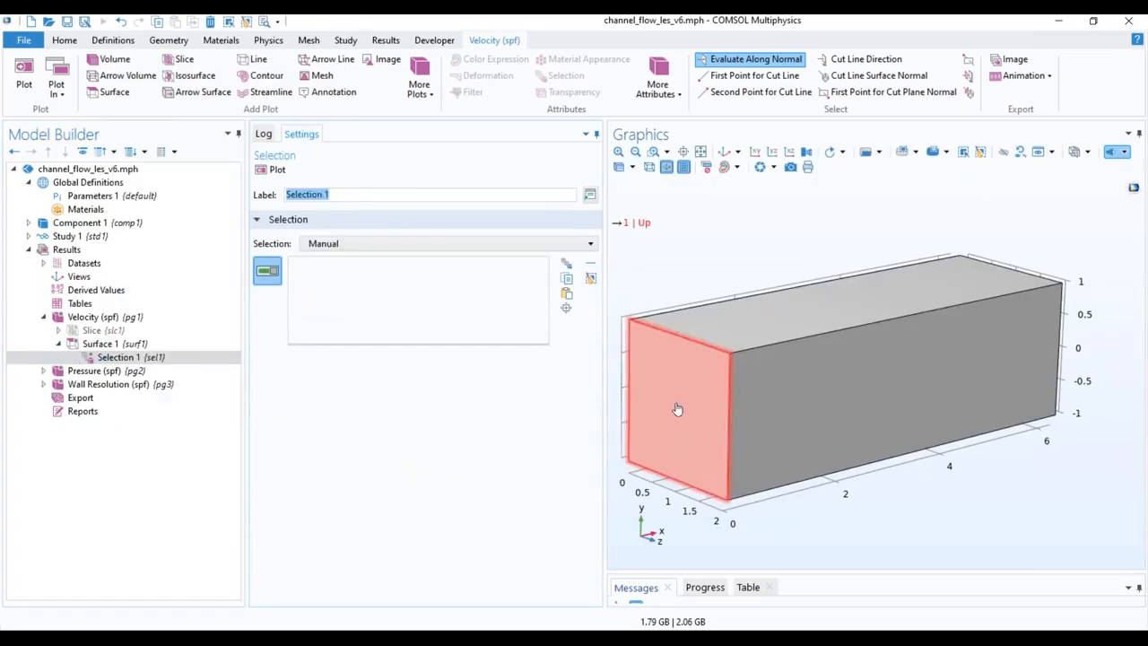
{"action": "left_click_drag", "start_coordinate": [840, 570], "coordinate": [795, 436]}
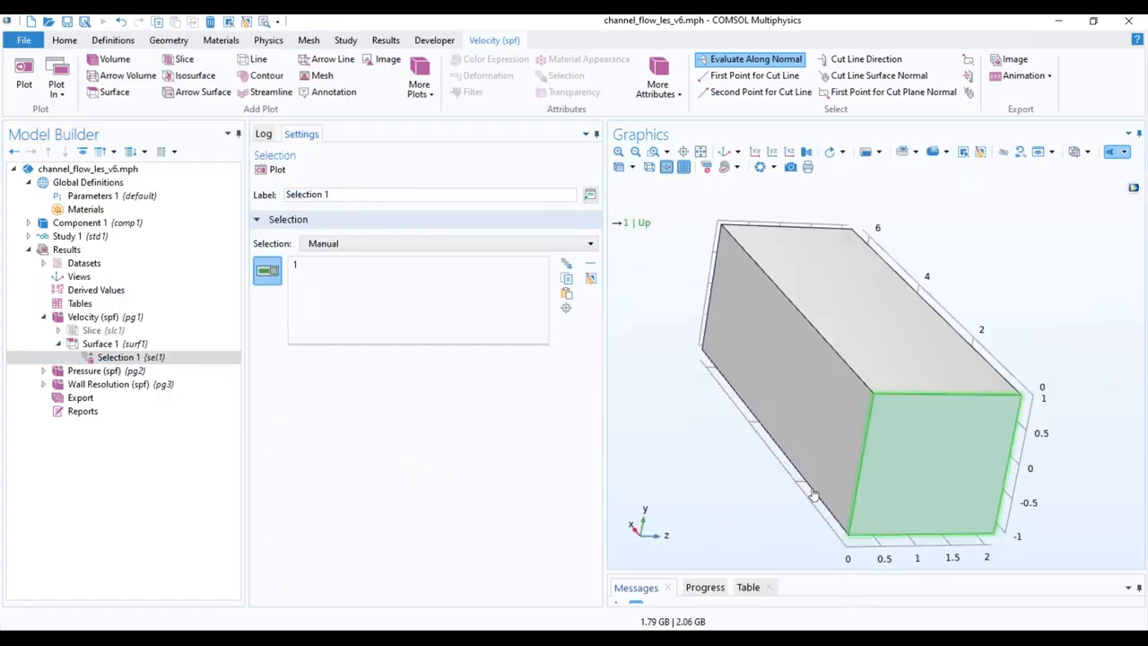
{"action": "left_click", "coordinate": [795, 436]}
{"action": "left_click_drag", "start_coordinate": [1051, 494], "coordinate": [964, 479]}
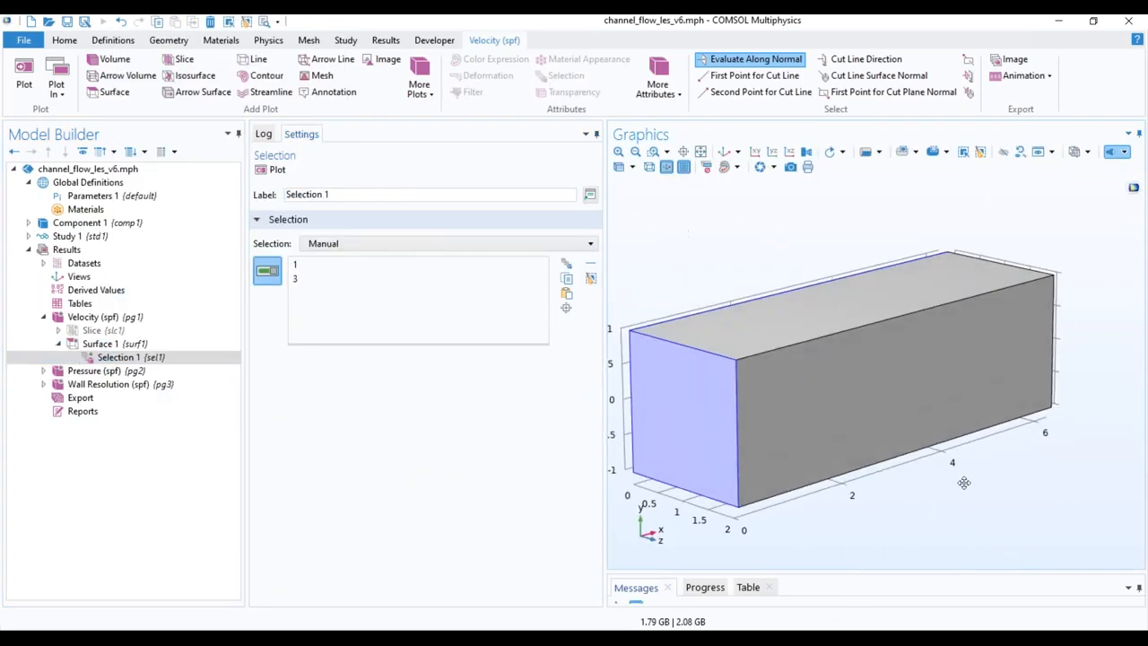
- Color the surface plot on boundaries 1 and 3 with the JupiterAuroraBorealis color table, using the Reverse transformation
{"action": "left_click", "coordinate": [103, 344]}
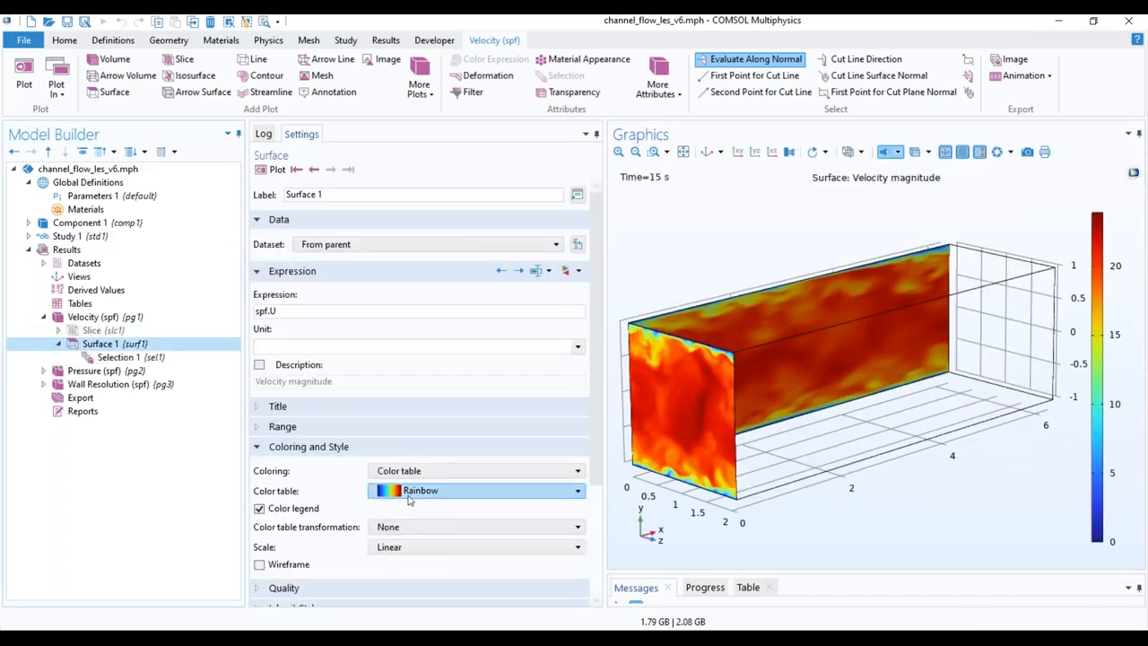
{"action": "left_click", "coordinate": [419, 492]}
{"action": "scroll", "coordinate": [538, 394], "scroll_direction": "down", "scroll_amount": 1}
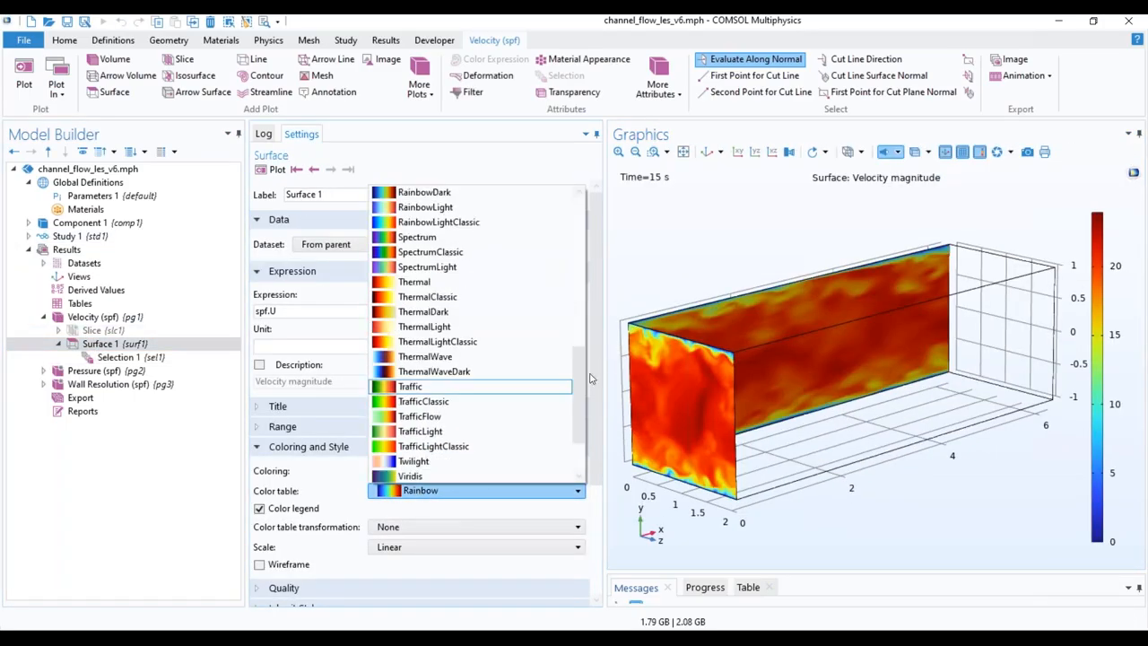
{"action": "left_click_drag", "start_coordinate": [578, 388], "coordinate": [576, 314]}
{"action": "left_click", "coordinate": [471, 312]}
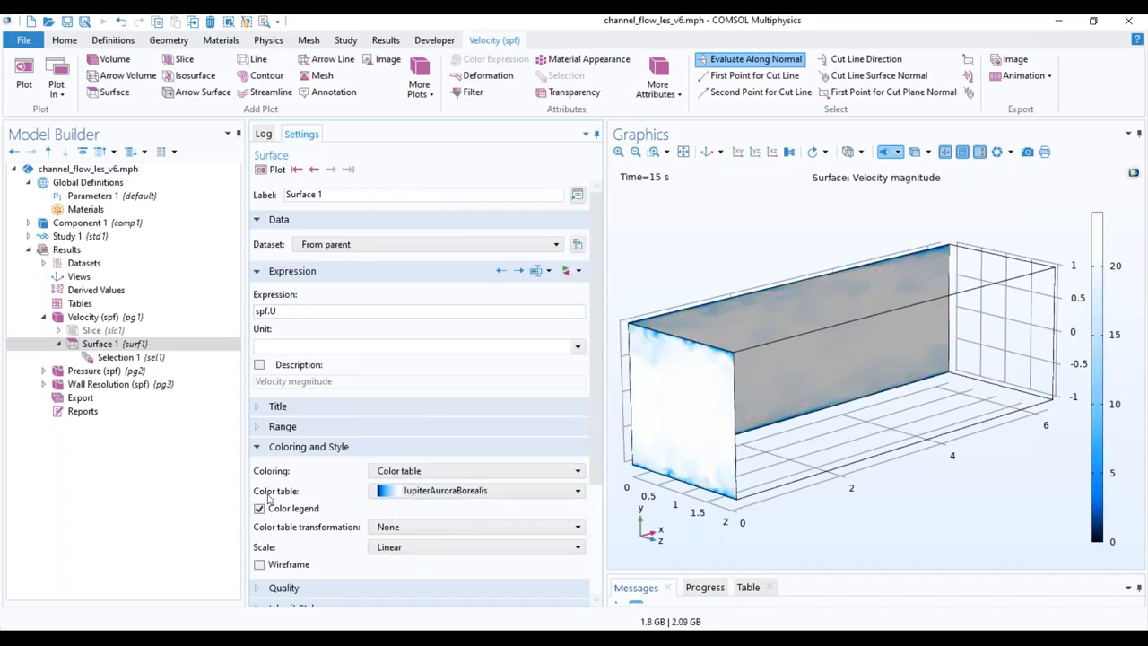
{"action": "left_click", "coordinate": [432, 530]}
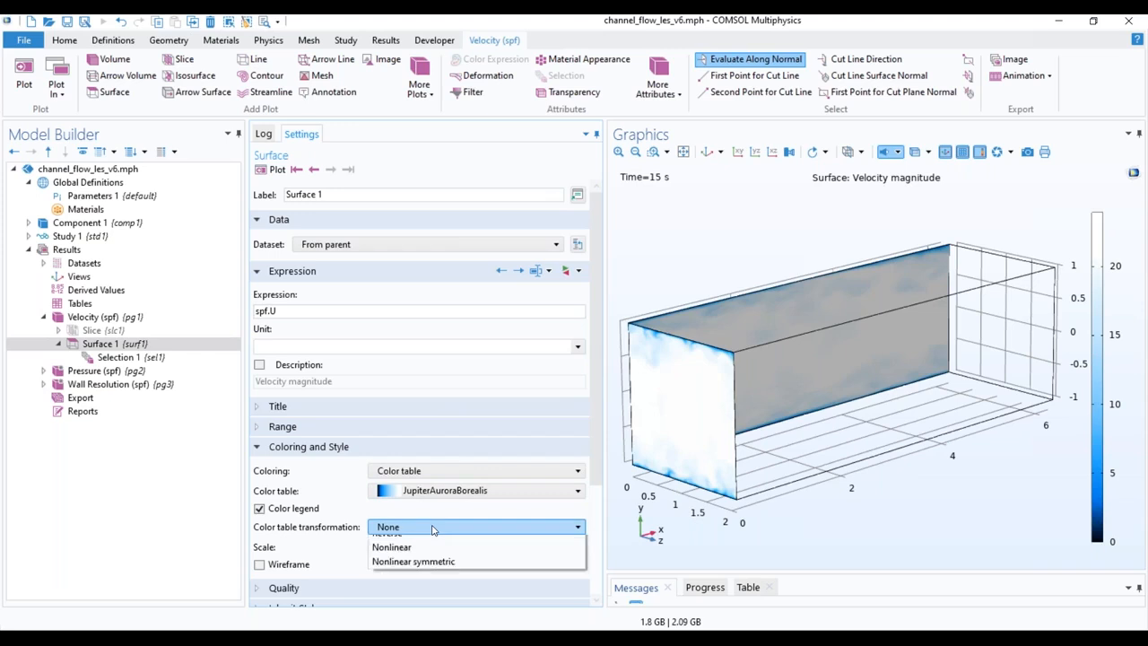
{"action": "left_click", "coordinate": [398, 557]}
{"action": "left_click_drag", "start_coordinate": [910, 509], "coordinate": [824, 505]}
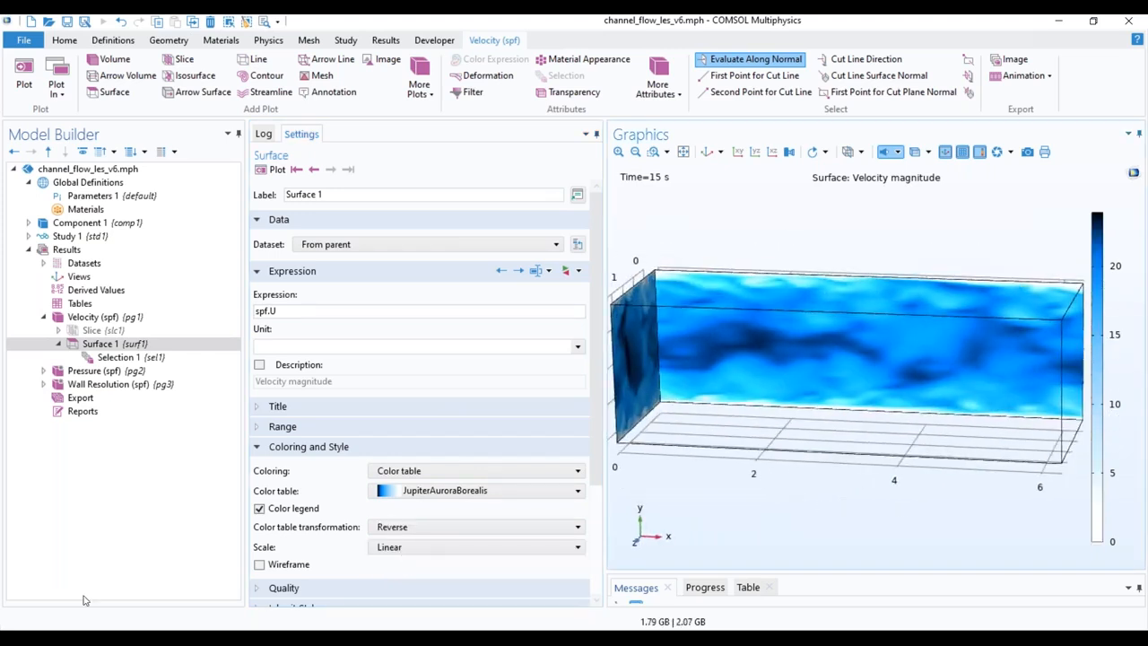
- Add a second surface plot to the Velocity (spf) plot group and restrict it to boundaries 2 and 5
{"action": "left_click", "coordinate": [78, 320]}
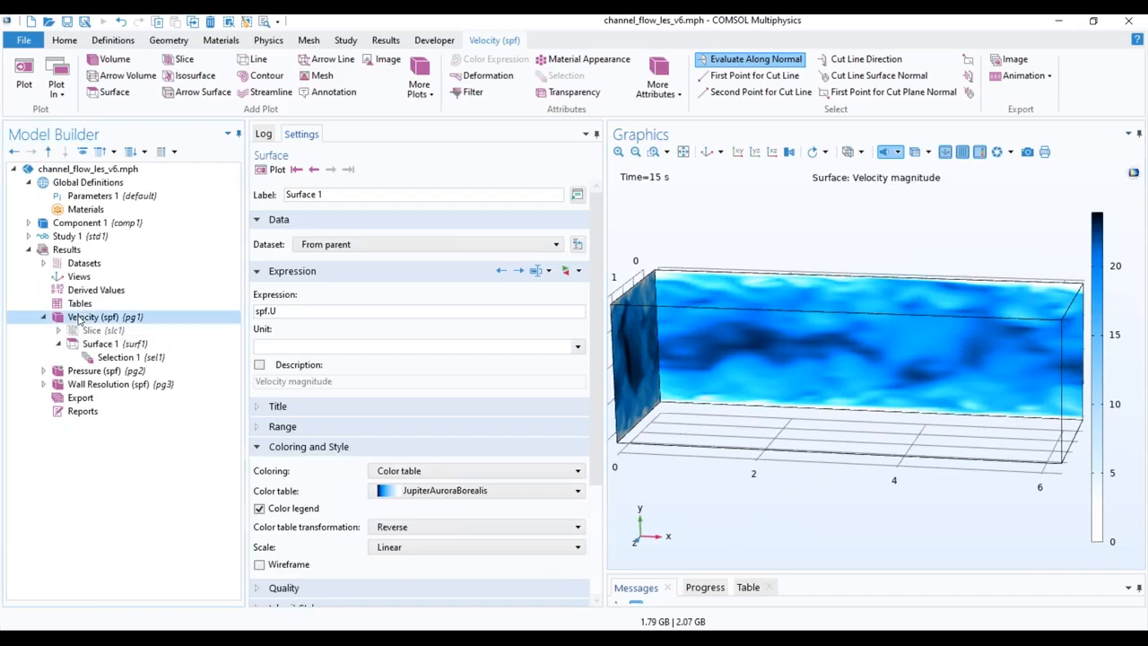
{"action": "right_click", "coordinate": [78, 320]}
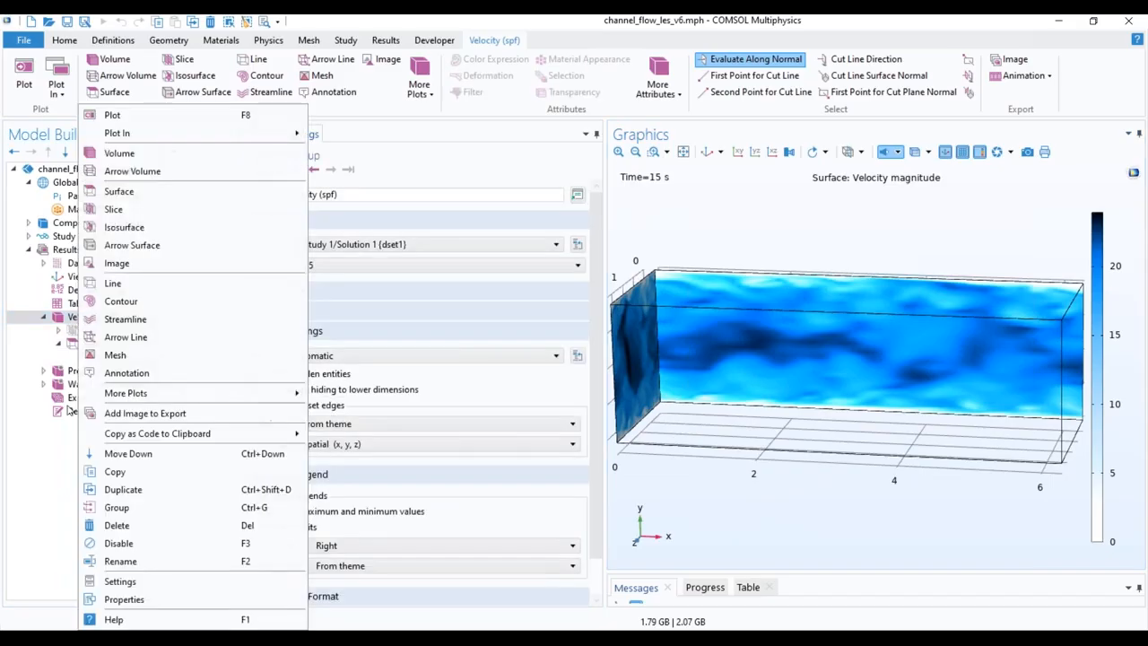
{"action": "left_click", "coordinate": [125, 191]}
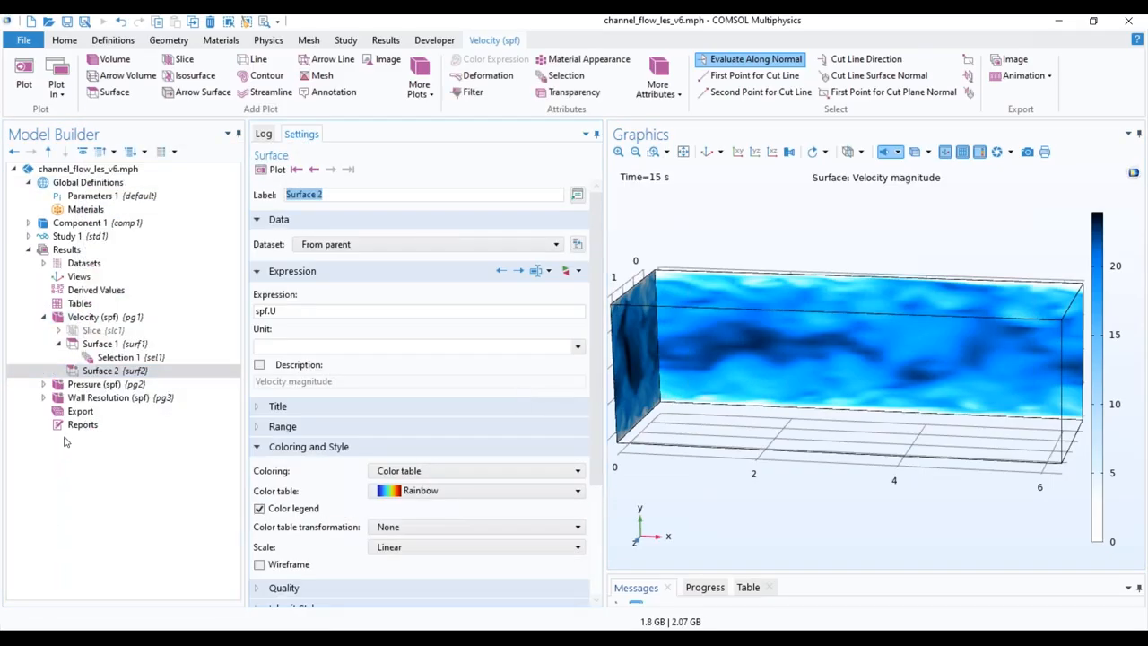
{"action": "left_click", "coordinate": [107, 372]}
{"action": "right_click", "coordinate": [107, 375]}
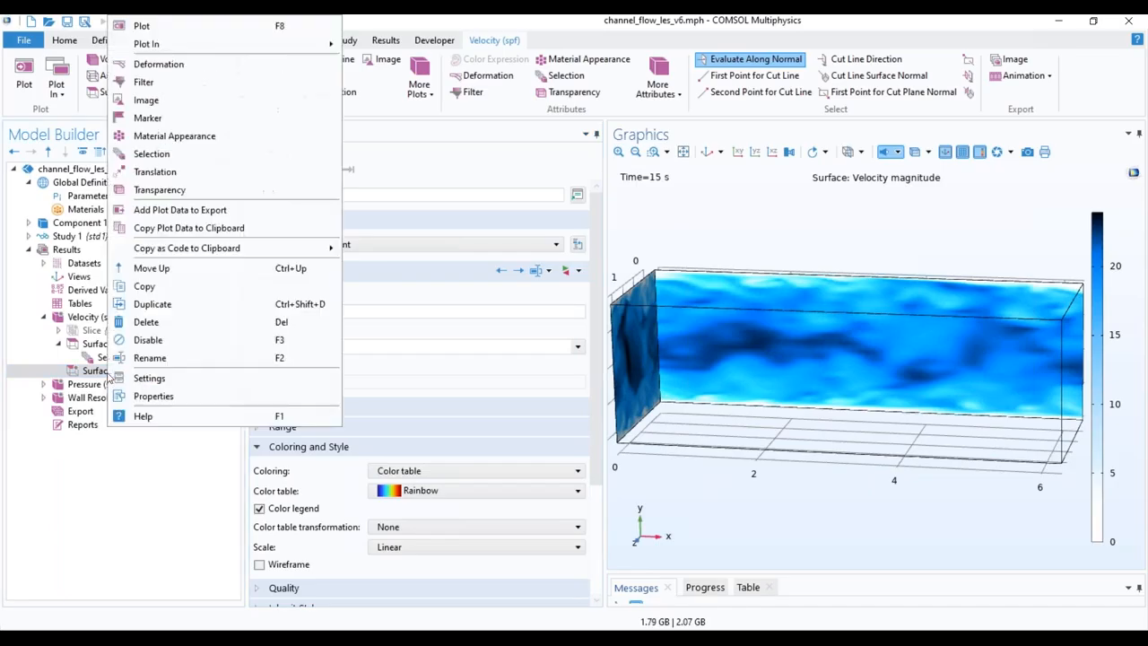
{"action": "left_click", "coordinate": [152, 155]}
{"action": "left_click", "coordinate": [789, 460]}
{"action": "left_click_drag", "start_coordinate": [795, 514], "coordinate": [833, 336]}
{"action": "left_click", "coordinate": [833, 336]}
{"action": "left_click_drag", "start_coordinate": [826, 429], "coordinate": [759, 475]}
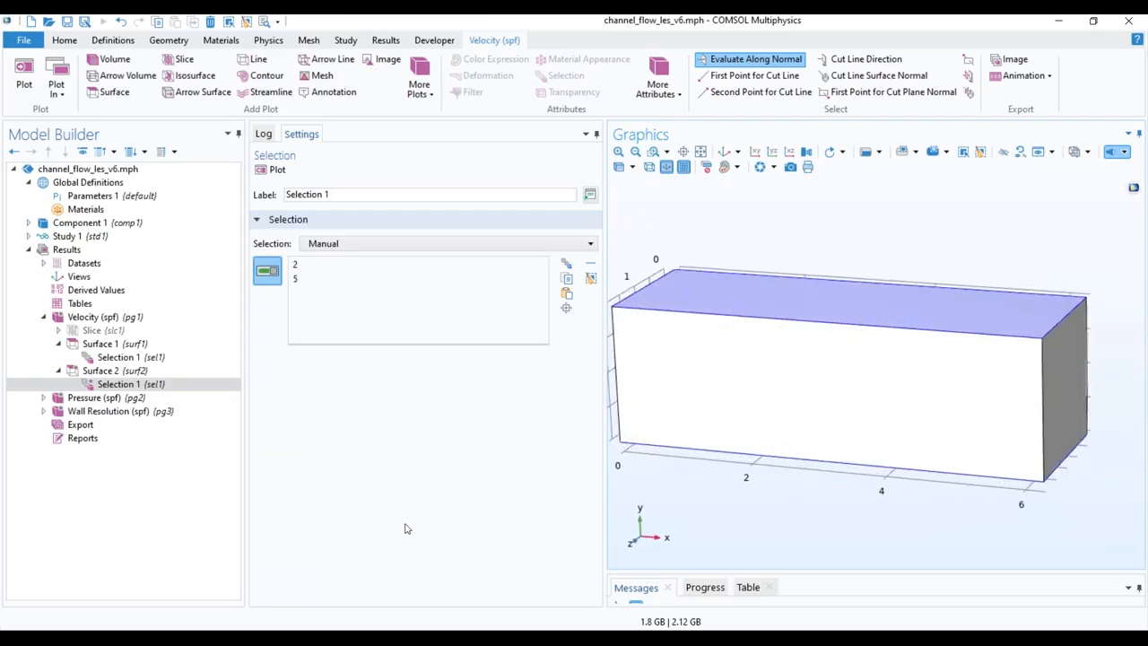
- Give the second surface plot a custom material appearance with material type Steel
{"action": "left_click", "coordinate": [105, 373]}
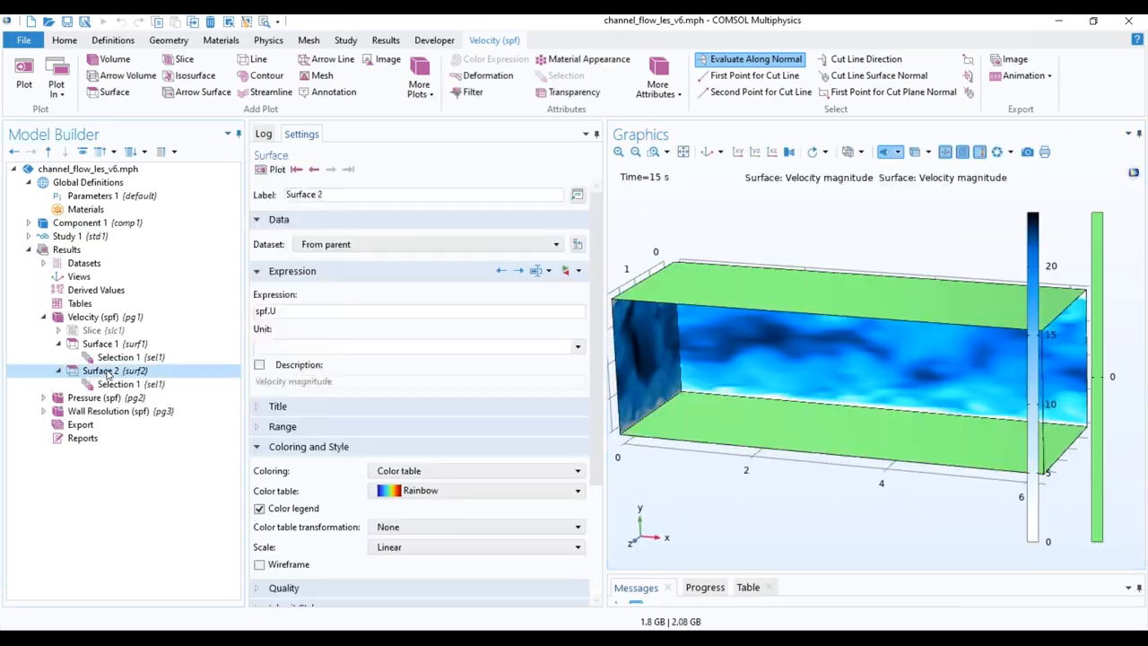
{"action": "right_click", "coordinate": [107, 374]}
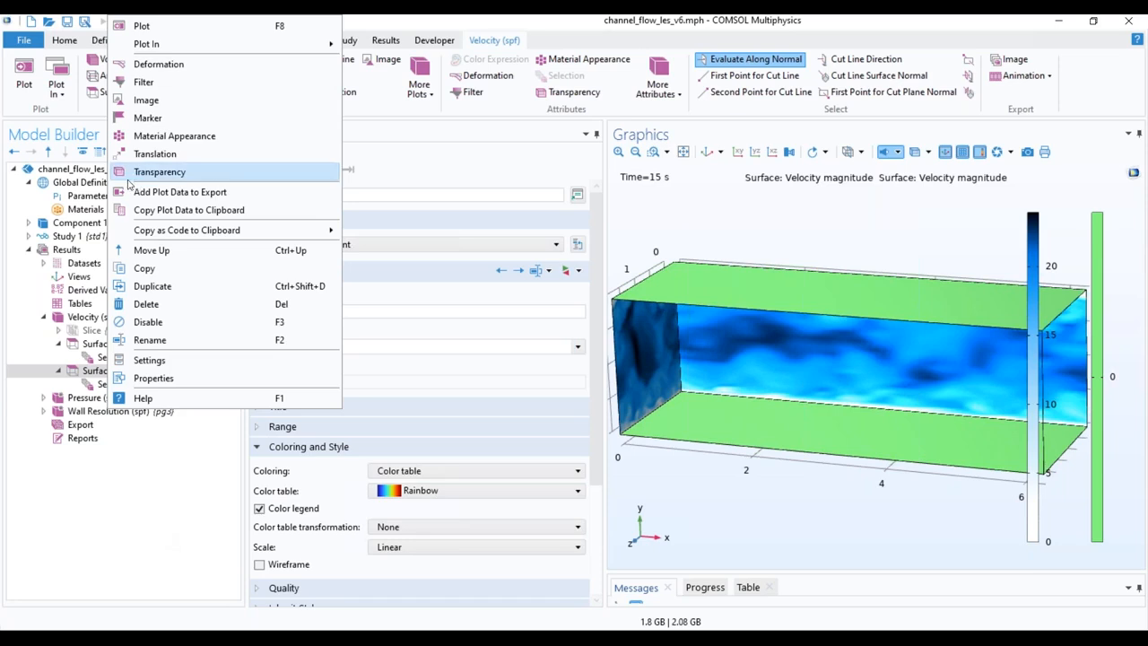
{"action": "left_click", "coordinate": [160, 137]}
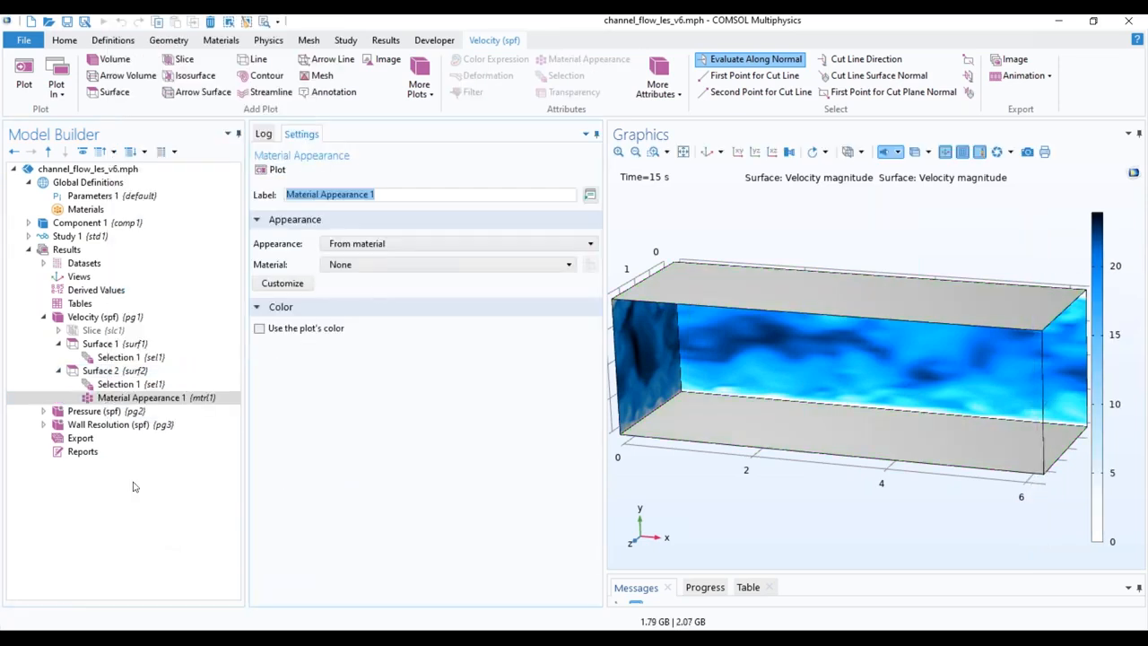
{"action": "left_click", "coordinate": [489, 266]}
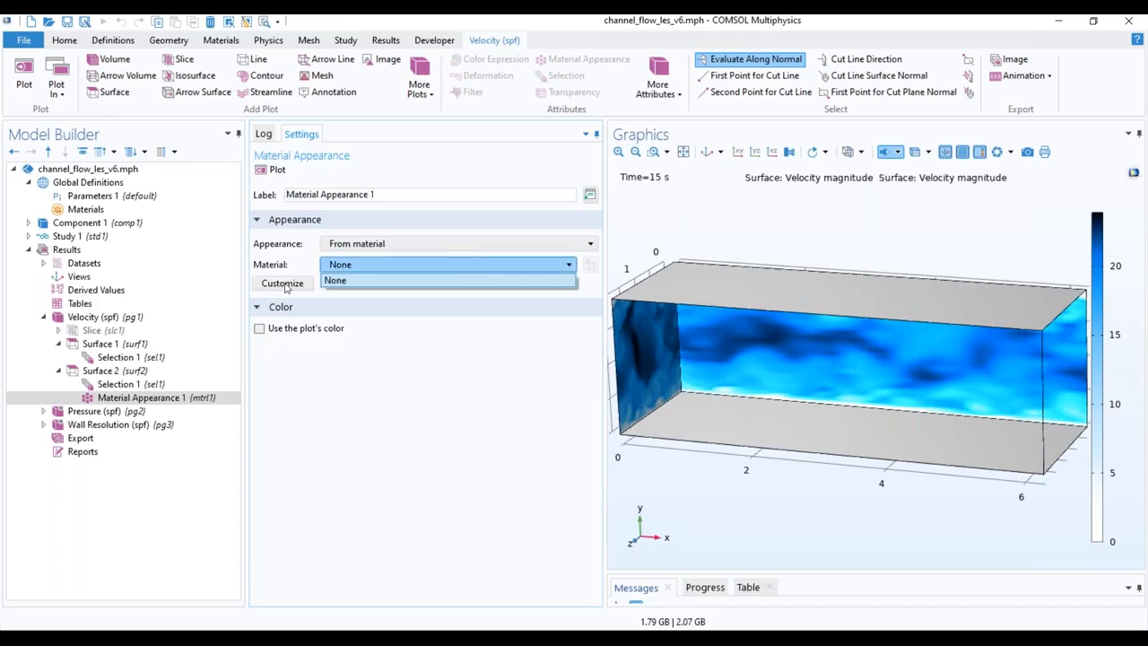
{"action": "left_click", "coordinate": [451, 244]}
{"action": "left_click", "coordinate": [451, 244]}
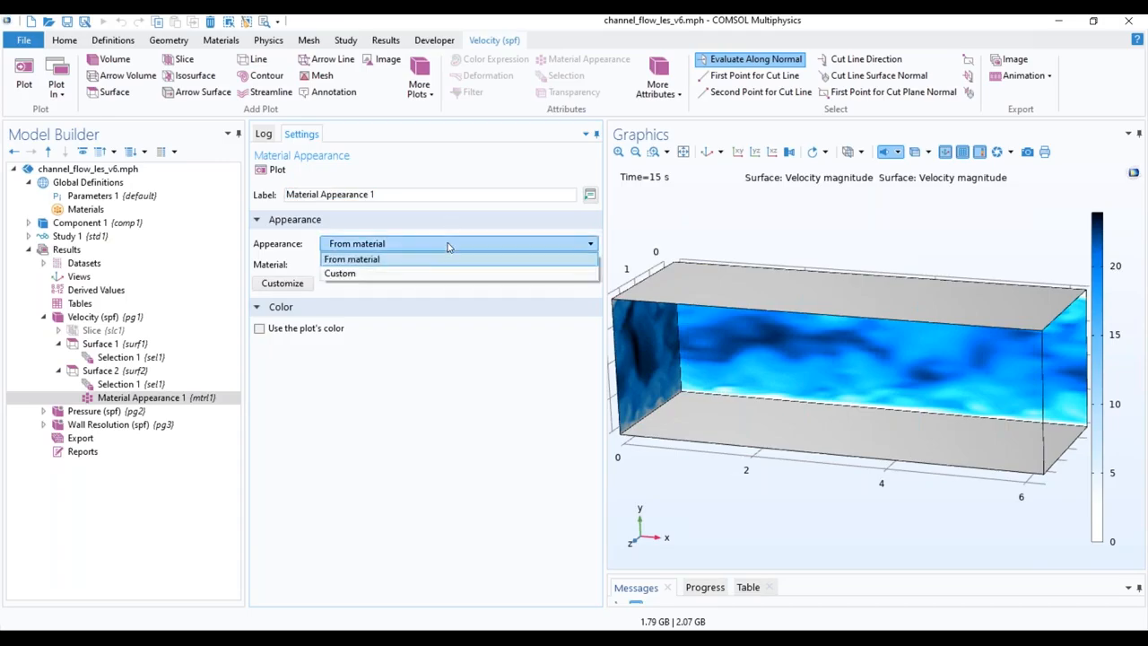
{"action": "left_click", "coordinate": [437, 274]}
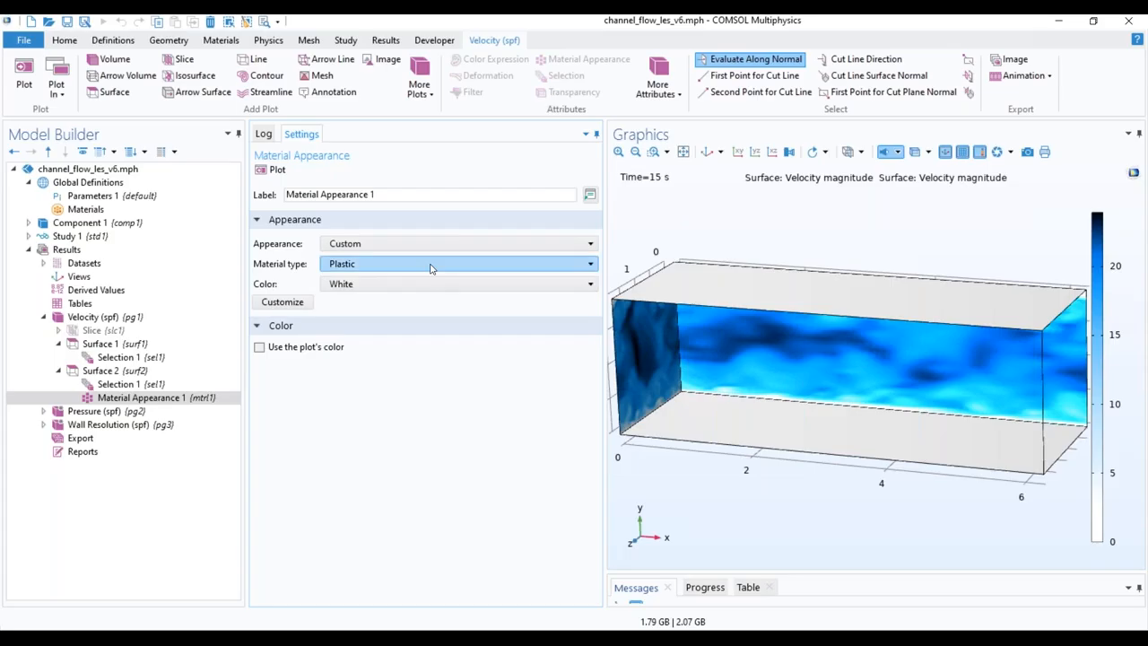
{"action": "left_click", "coordinate": [429, 270]}
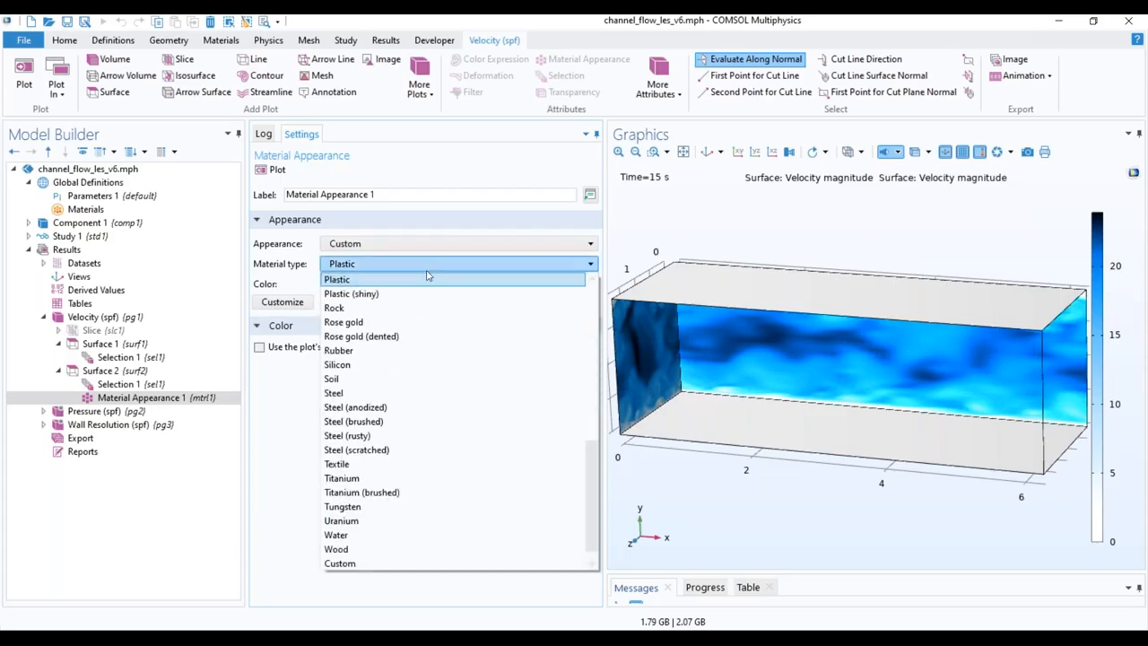
{"action": "left_click", "coordinate": [364, 393]}
{"action": "left_click_drag", "start_coordinate": [848, 514], "coordinate": [790, 516]}
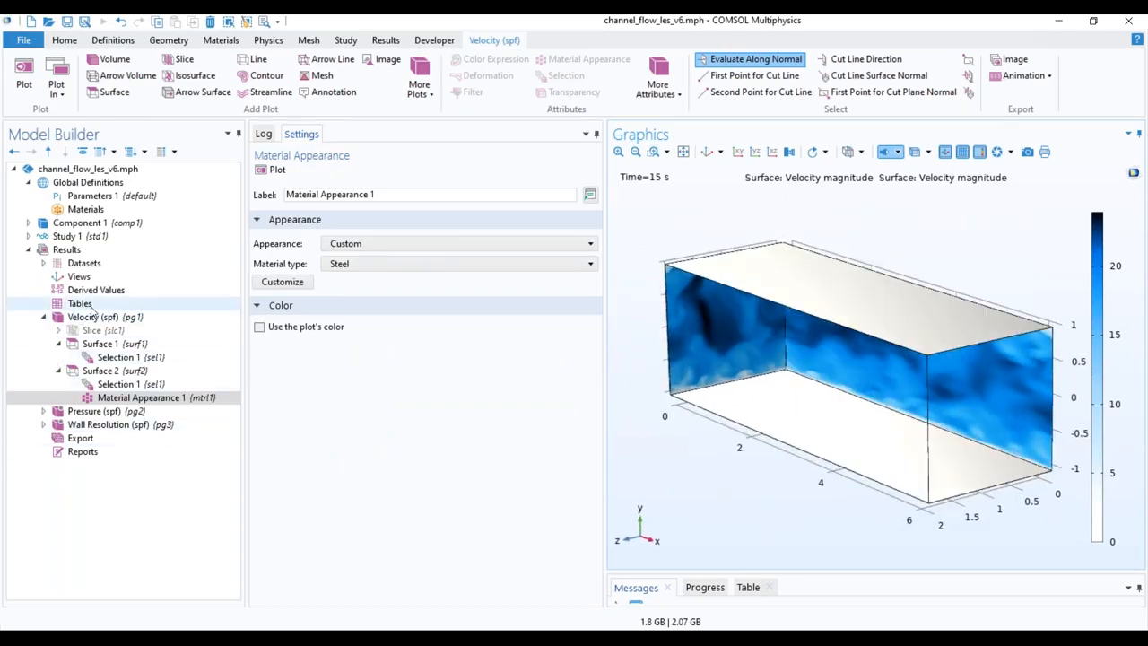
- Add an isosurface plot of u to the Velocity (spf) plot group with levels range(2,2,18)
{"action": "left_click", "coordinate": [93, 317]}
{"action": "right_click", "coordinate": [93, 317]}
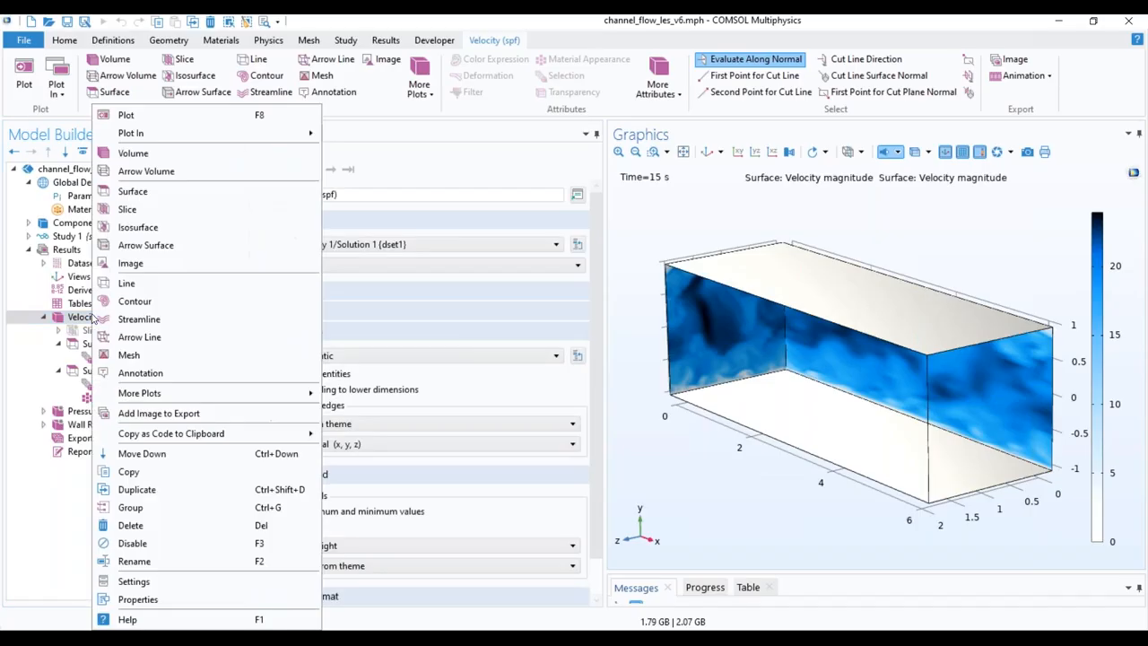
{"action": "left_click", "coordinate": [124, 229]}
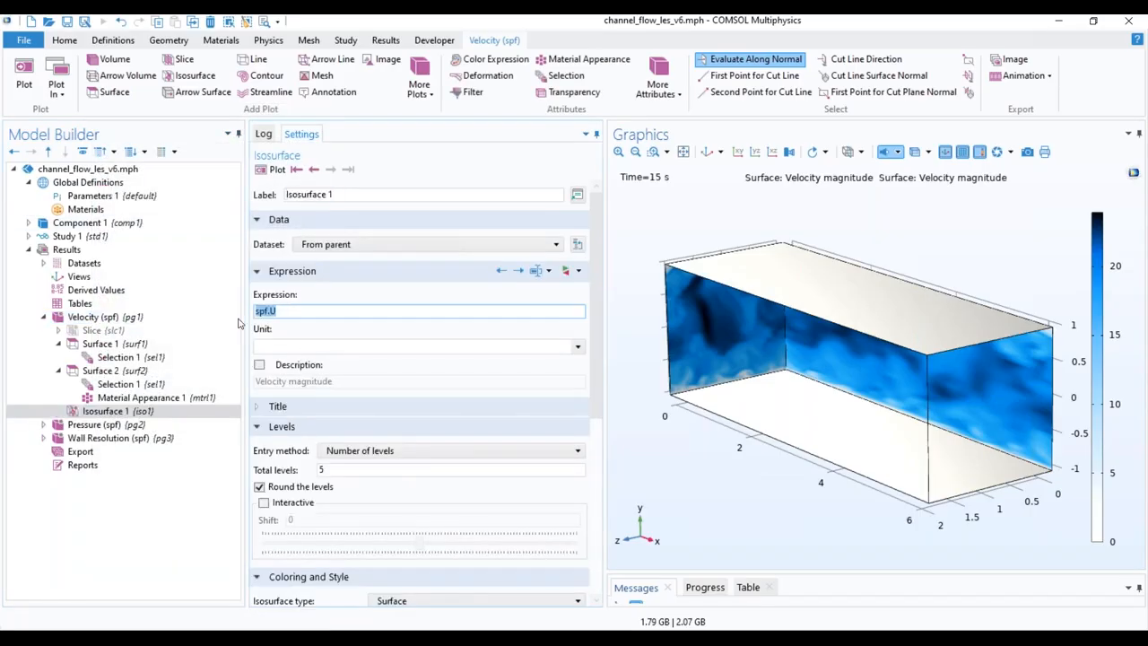
{"action": "type", "text": "u"}
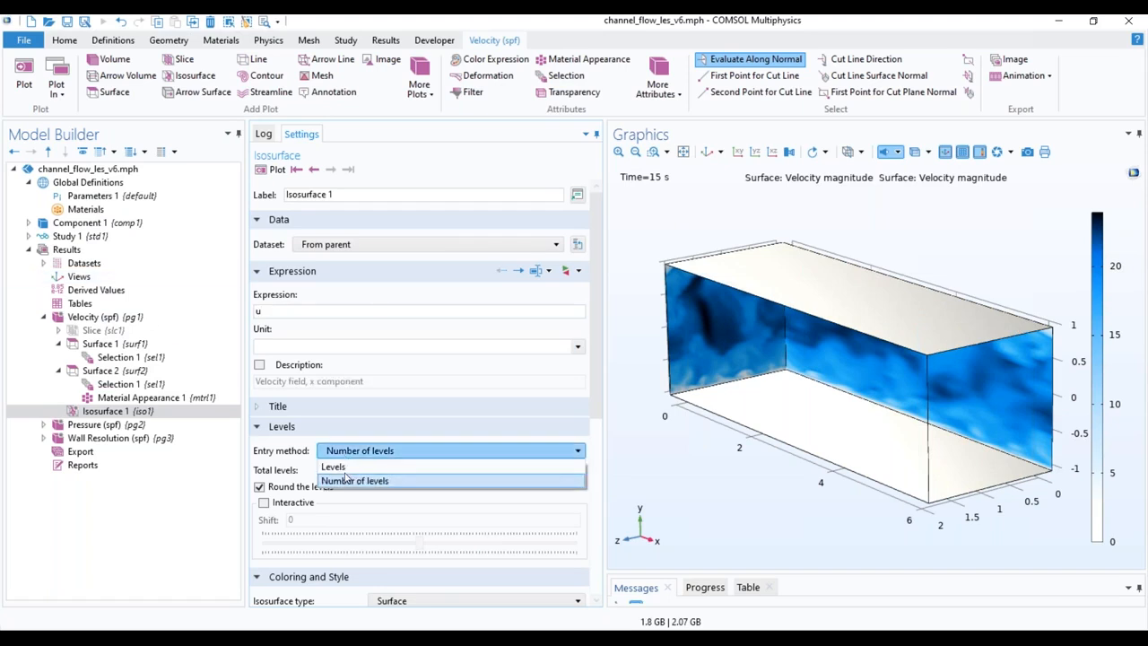
{"action": "left_click", "coordinate": [346, 462]}
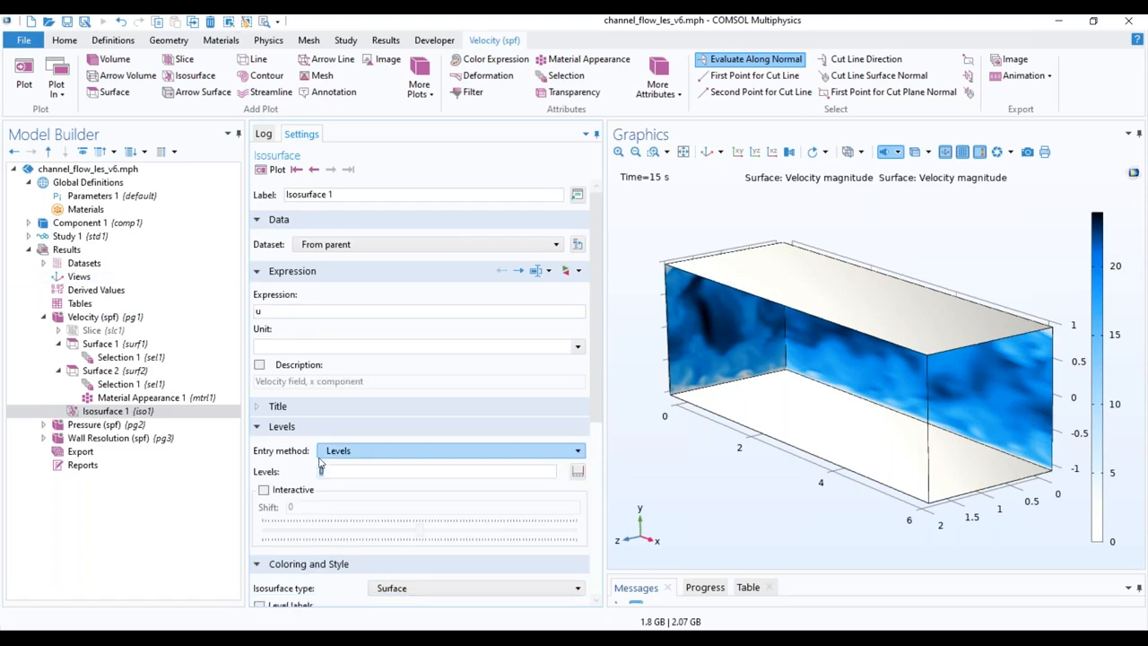
{"action": "type", "text": "rang"}
{"action": "left_click", "coordinate": [312, 450]}
- Set the isosurface's color table to Cividis, plot it and inspect the result from other angles
{"action": "left_click_drag", "start_coordinate": [599, 378], "coordinate": [603, 584]}
{"action": "left_click", "coordinate": [486, 372]}
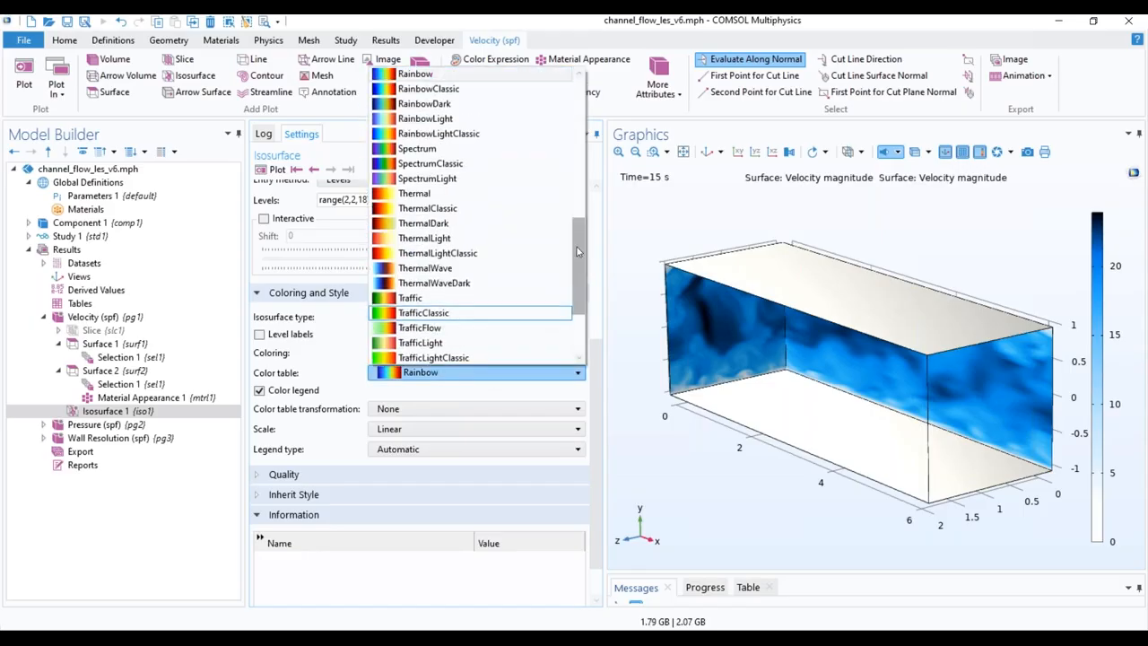
{"action": "left_click_drag", "start_coordinate": [578, 249], "coordinate": [584, 104]}
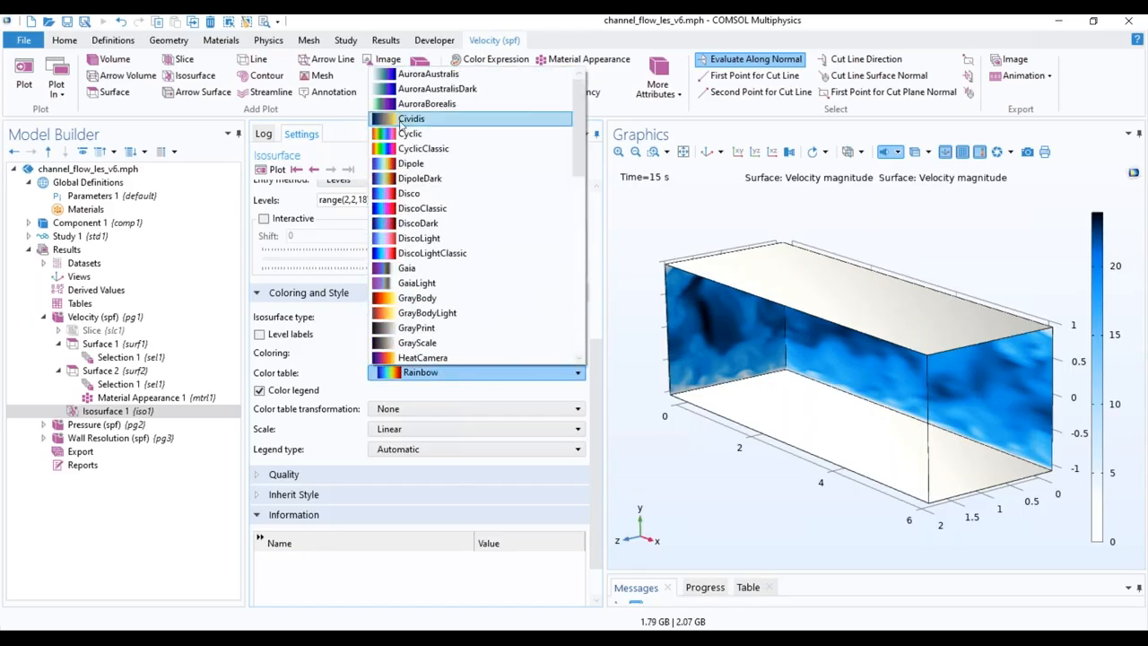
{"action": "left_click", "coordinate": [404, 120]}
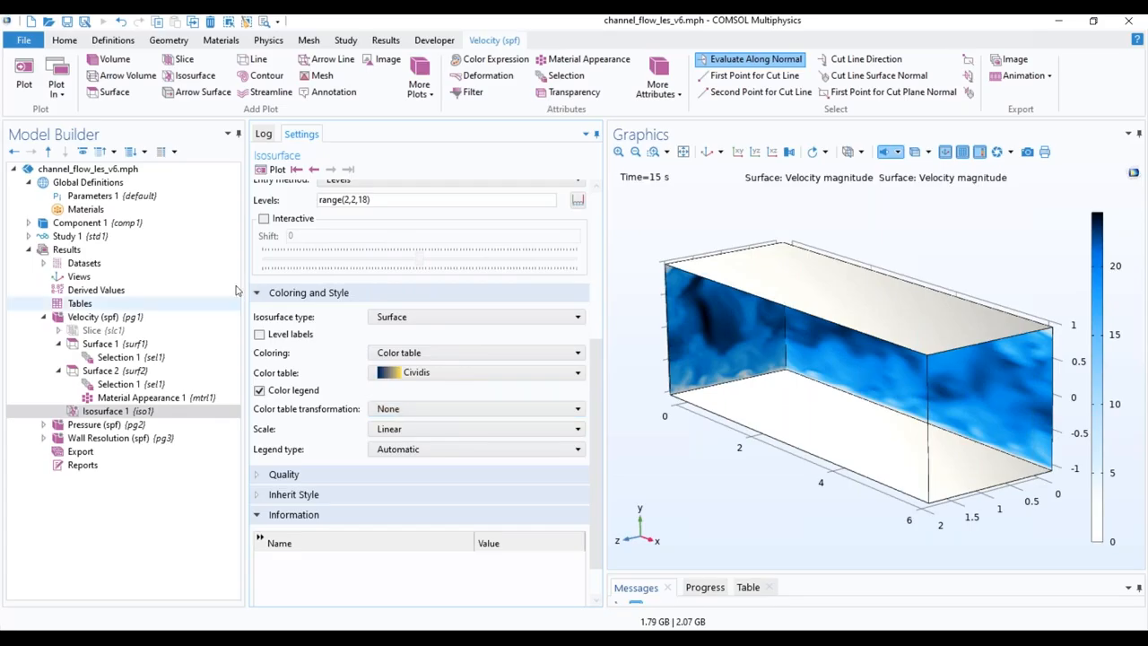
{"action": "left_click", "coordinate": [275, 171]}
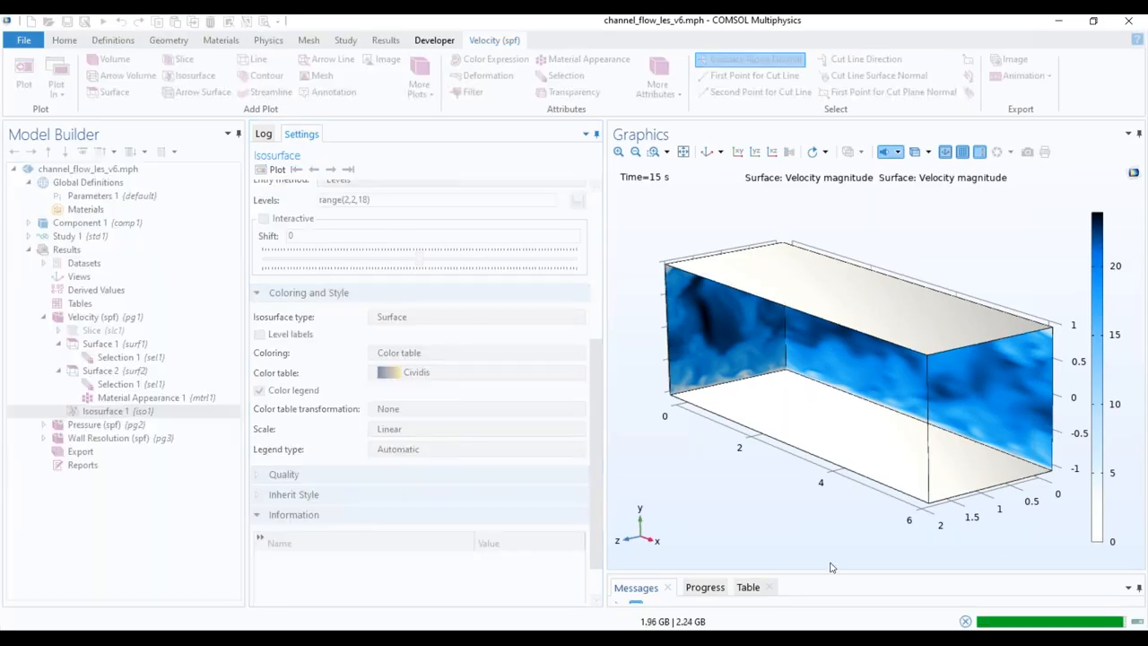
{"action": "left_click_drag", "start_coordinate": [834, 549], "coordinate": [829, 516]}
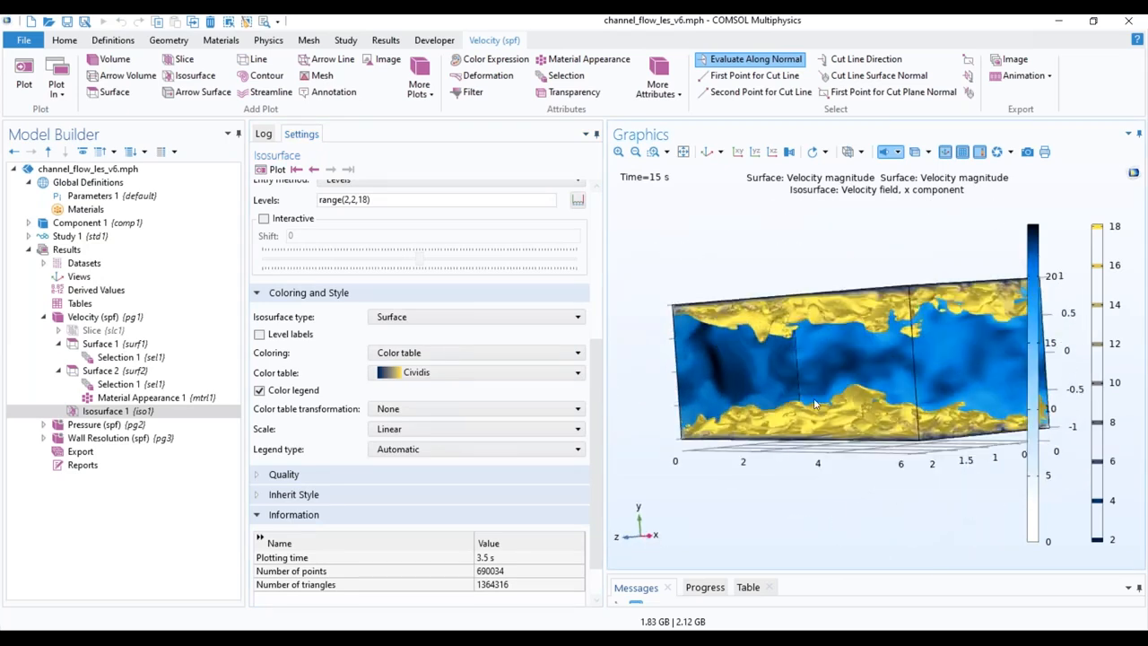
{"action": "mouse_move", "coordinate": [778, 485]}
{"action": "left_mouse_down"}
{"action": "mouse_move", "coordinate": [761, 465]}
{"action": "mouse_move", "coordinate": [795, 499]}
{"action": "left_mouse_up"}
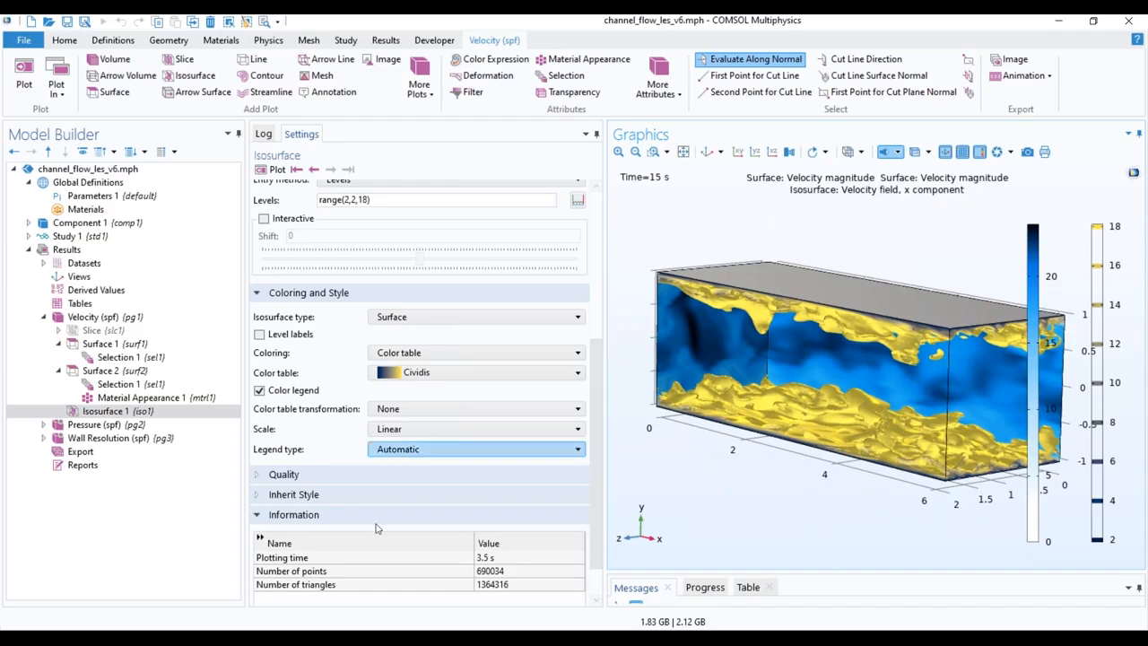